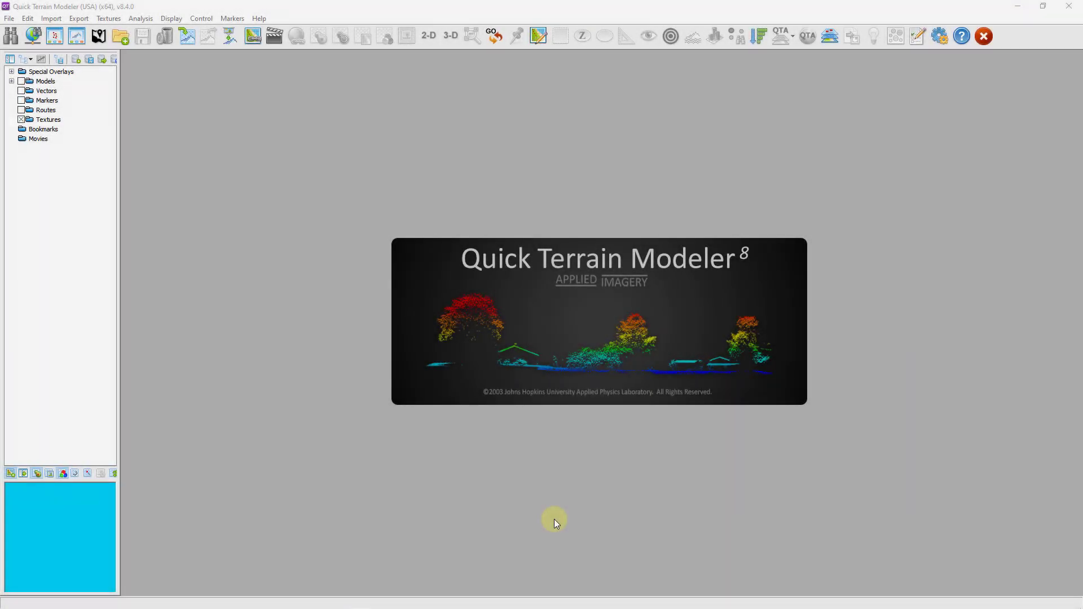
# Load all sixteen LAZ tiles into the Point Cloud Toolkit.
pyautogui.click(50, 40)
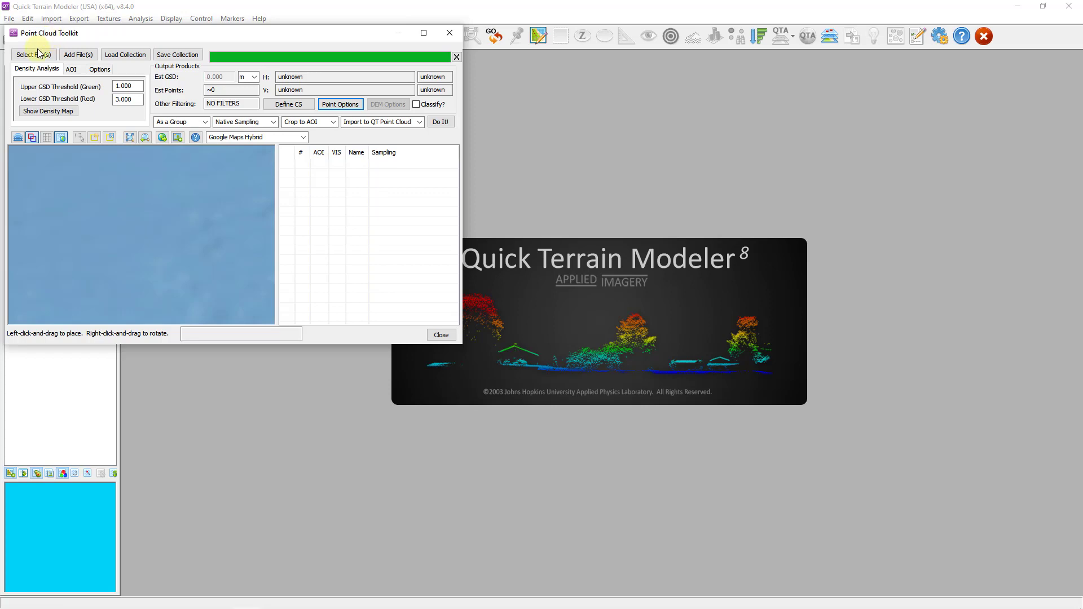
pyautogui.click(34, 54)
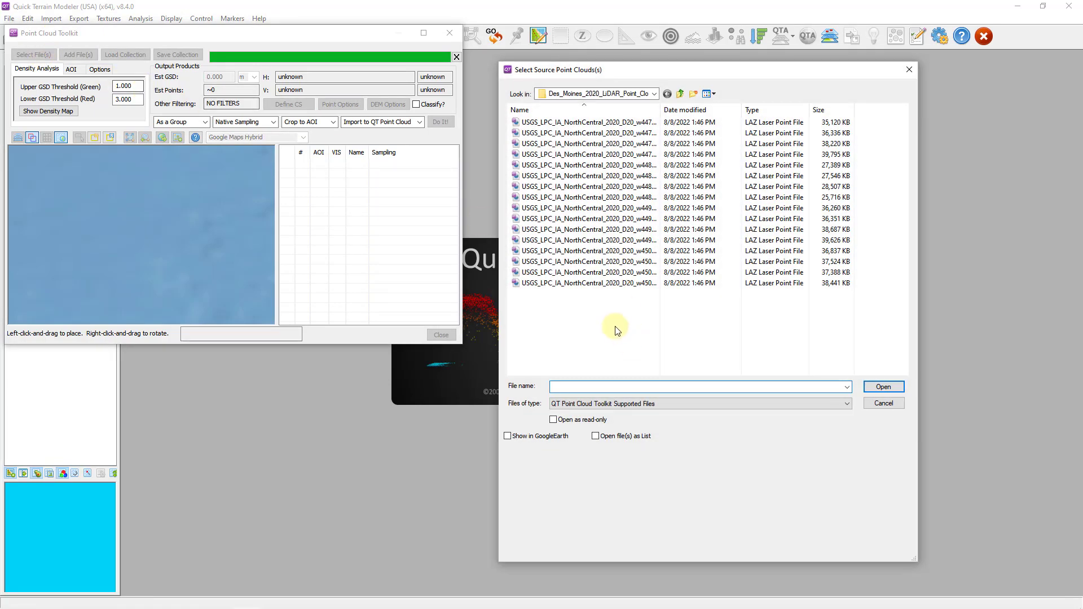
pyautogui.moveTo(615, 327); pyautogui.dragTo(557, 119)
pyautogui.click(883, 387)
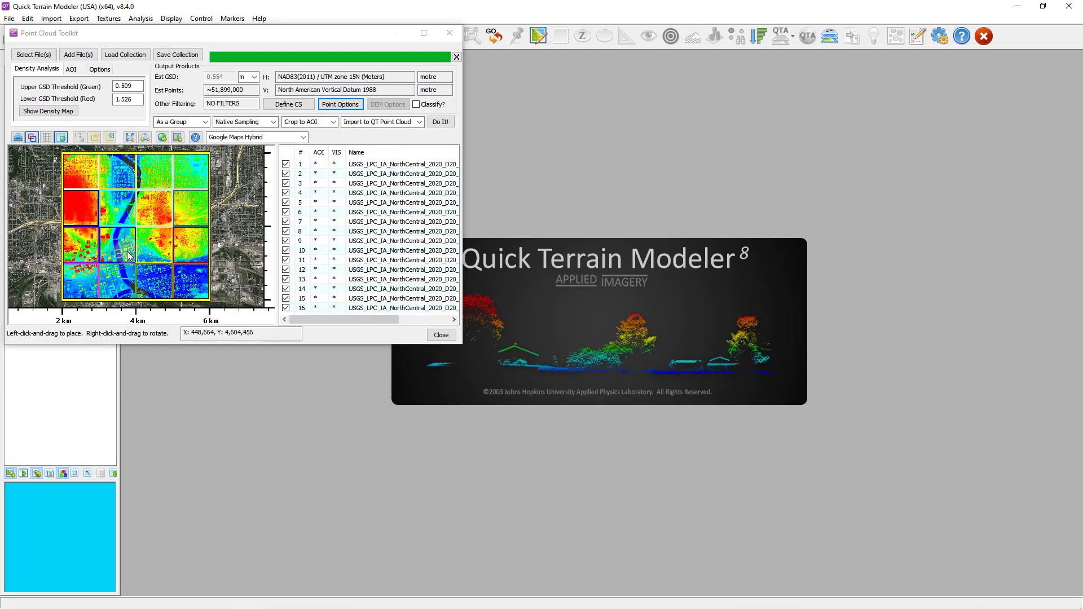
# Enlarge the toolkit window and zoom the density map over the Google Maps basemap.
pyautogui.moveTo(462, 344); pyautogui.dragTo(595, 432)
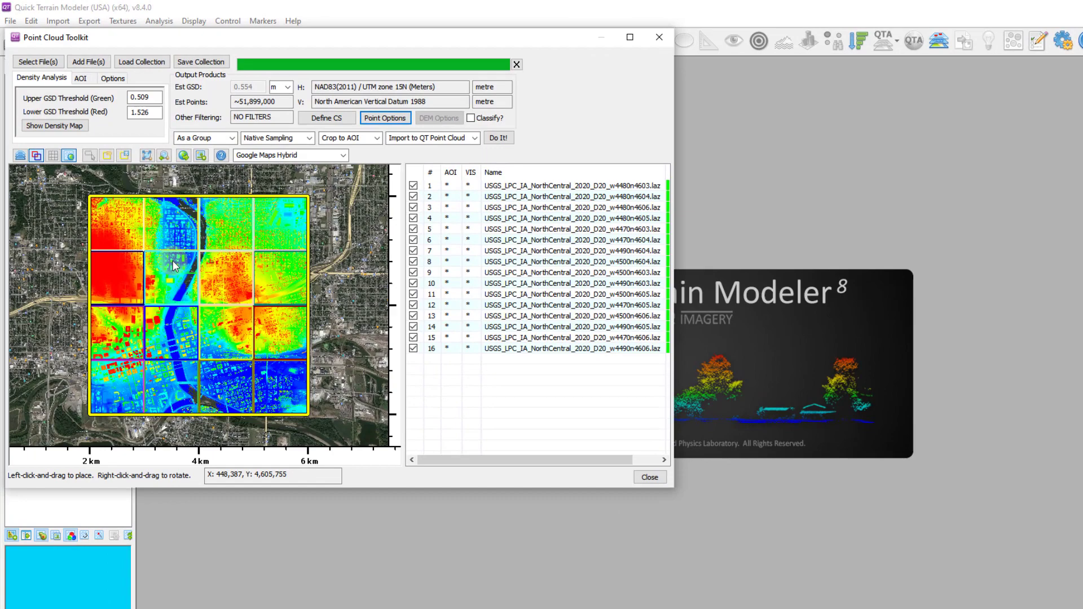
pyautogui.scroll(5, 174, 265)
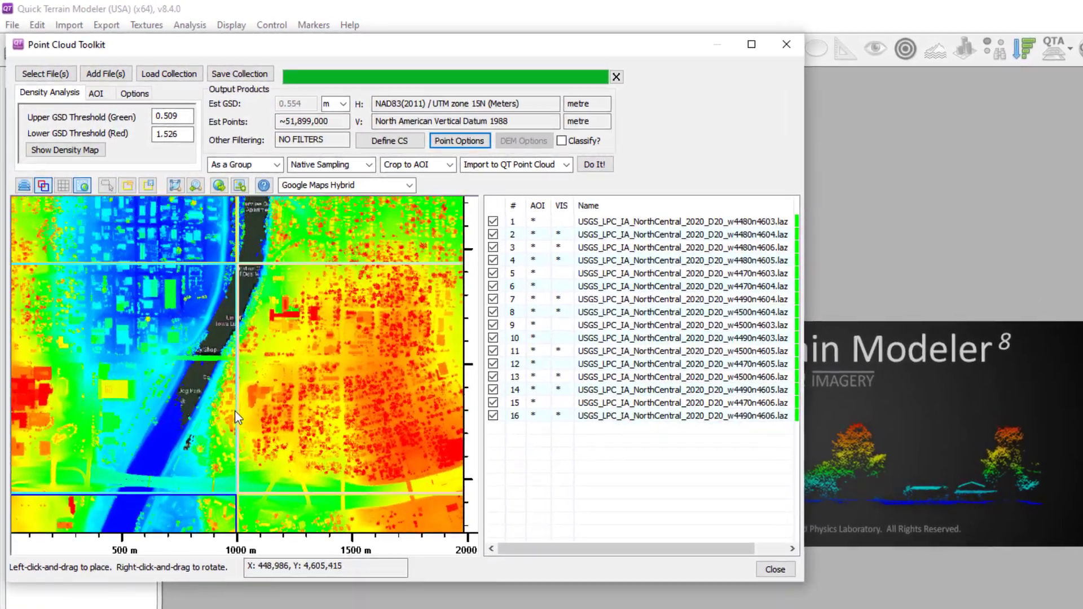
pyautogui.scroll(-2, 267, 357)
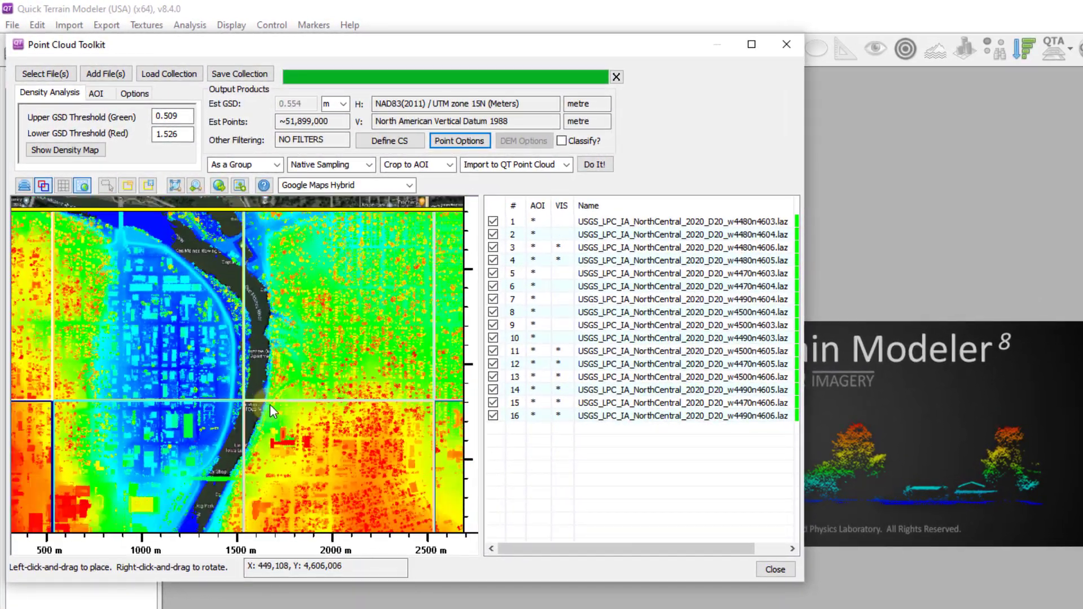
pyautogui.scroll(-2, 269, 404)
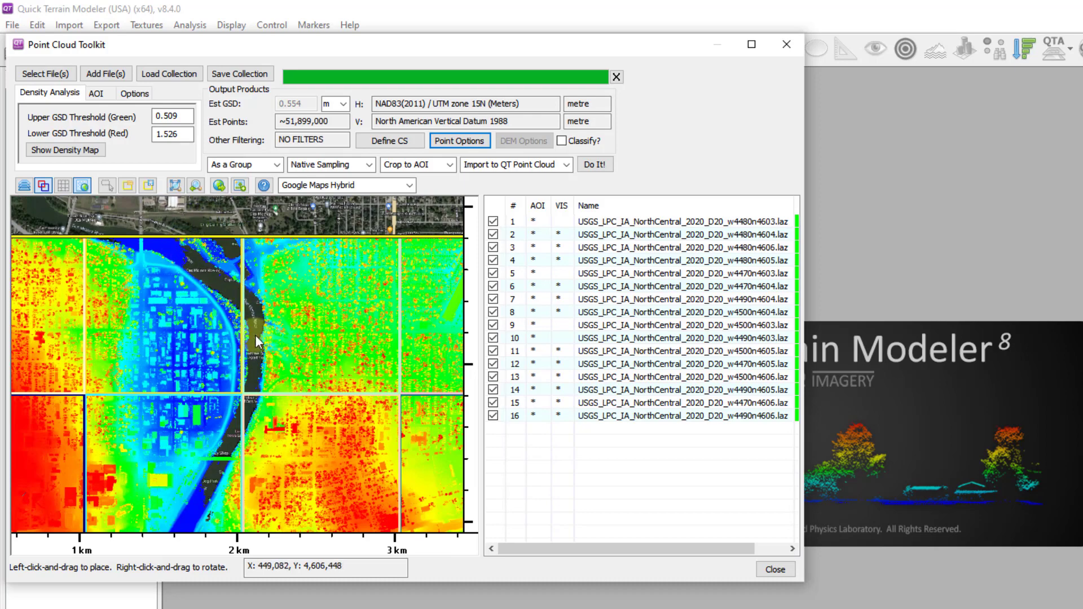
# Draw a 0.928 × 1.852 km area of interest along the river and import it as a point cloud.
pyautogui.click(107, 185)
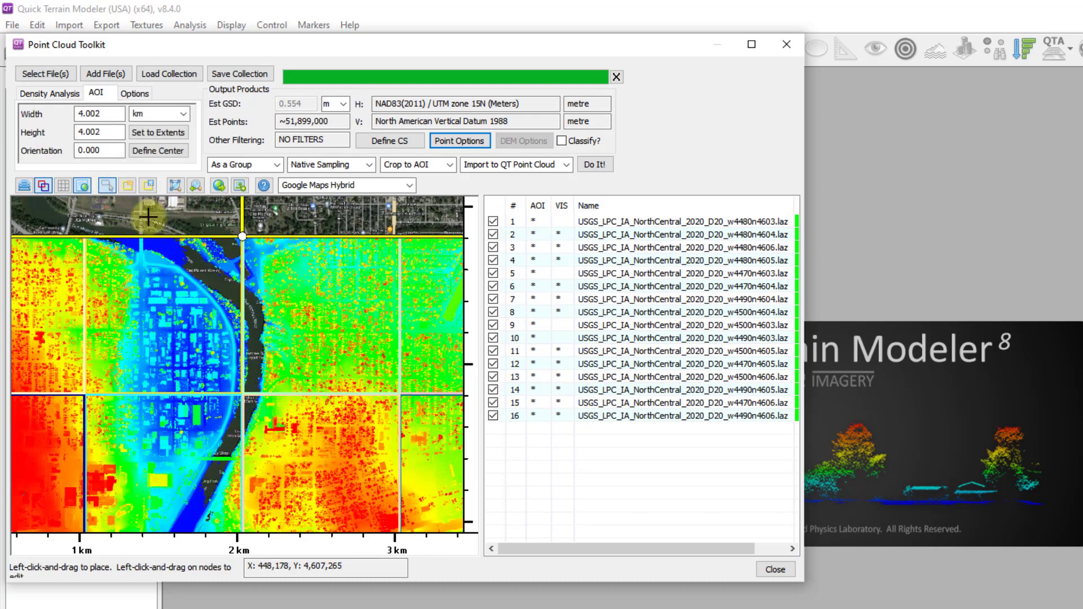
pyautogui.moveTo(152, 237); pyautogui.dragTo(300, 530)
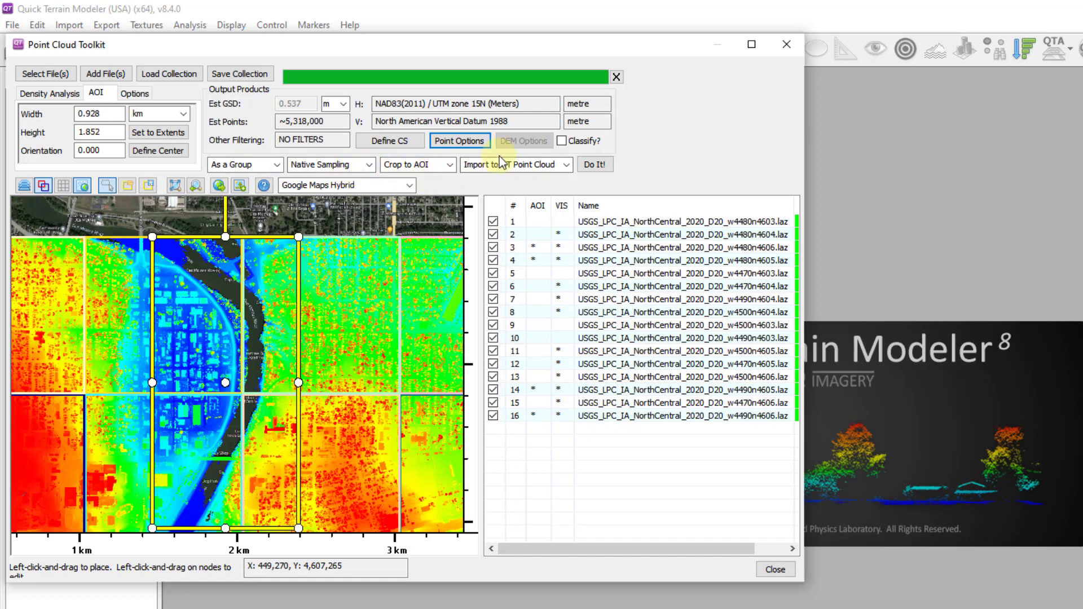
pyautogui.click(594, 165)
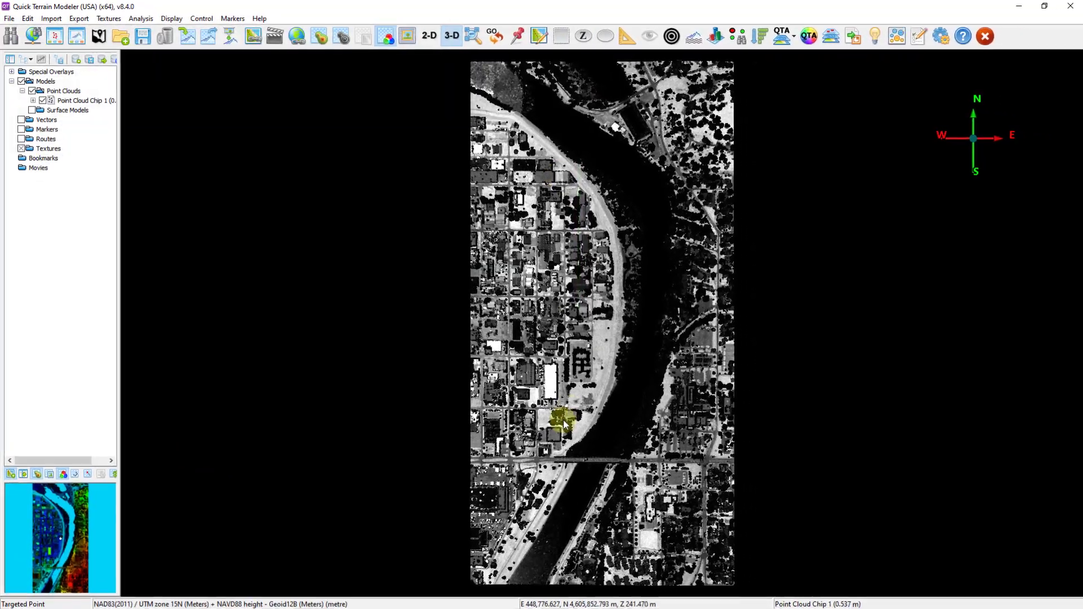
# Tilt the 5,361,749-point cloud to an oblique view and colour it by elevation.
pyautogui.moveTo(564, 425); pyautogui.dragTo(621, 338)
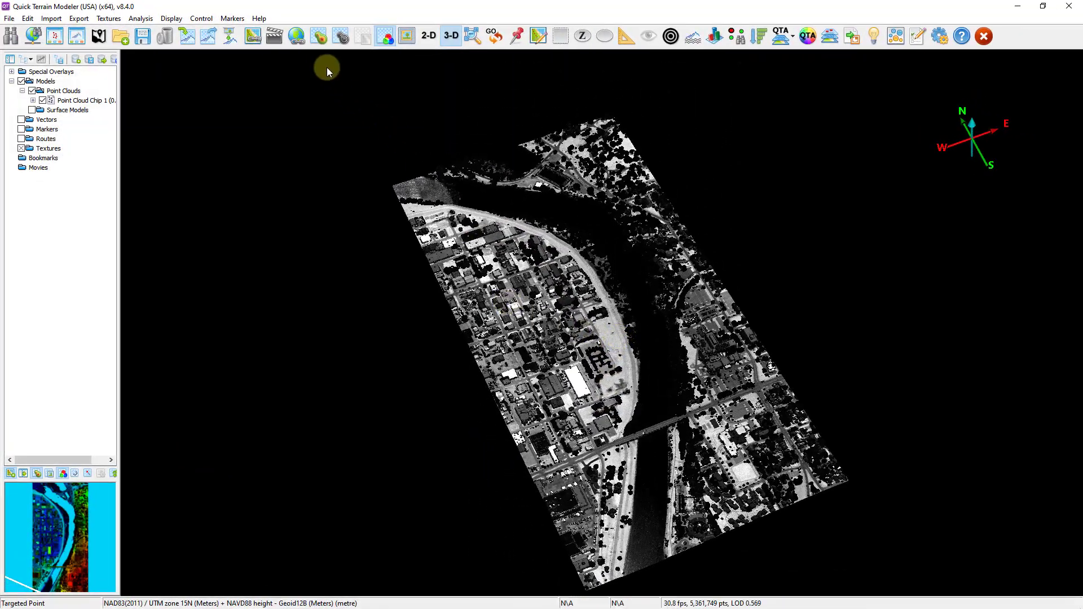
pyautogui.click(318, 36)
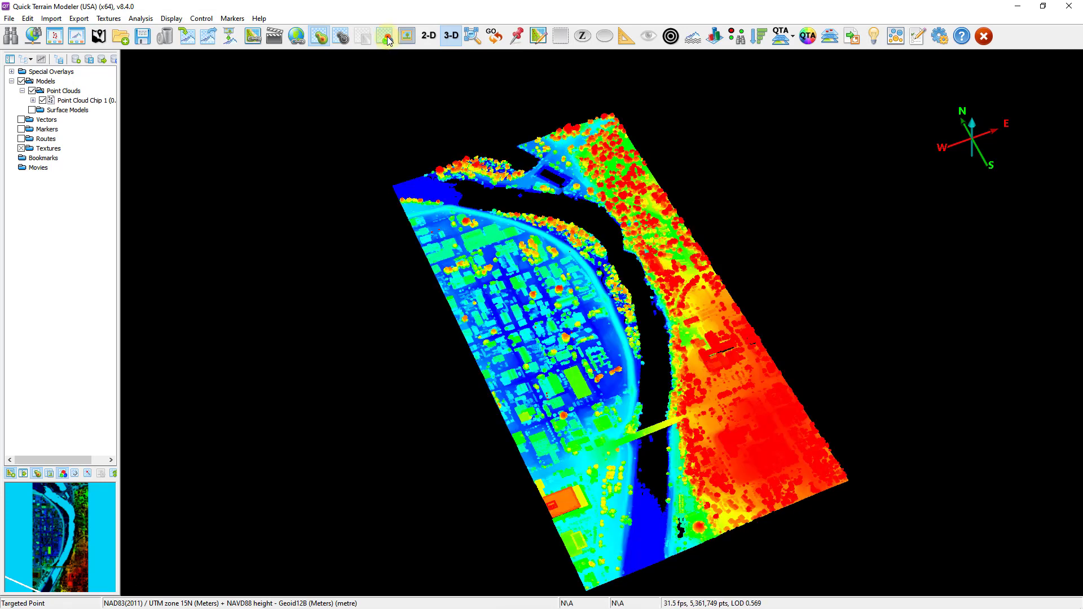
pyautogui.click(322, 40)
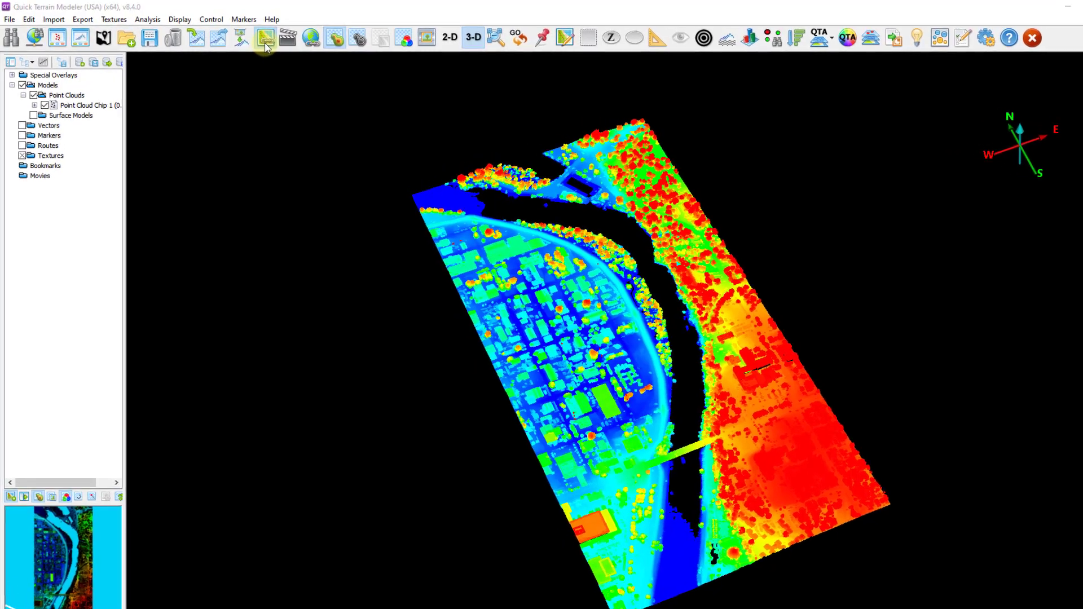
# Retrieve GoogleMapsSatellite imagery for the current data extents, drape it, and tilt the view obliquely.
pyautogui.click(265, 43)
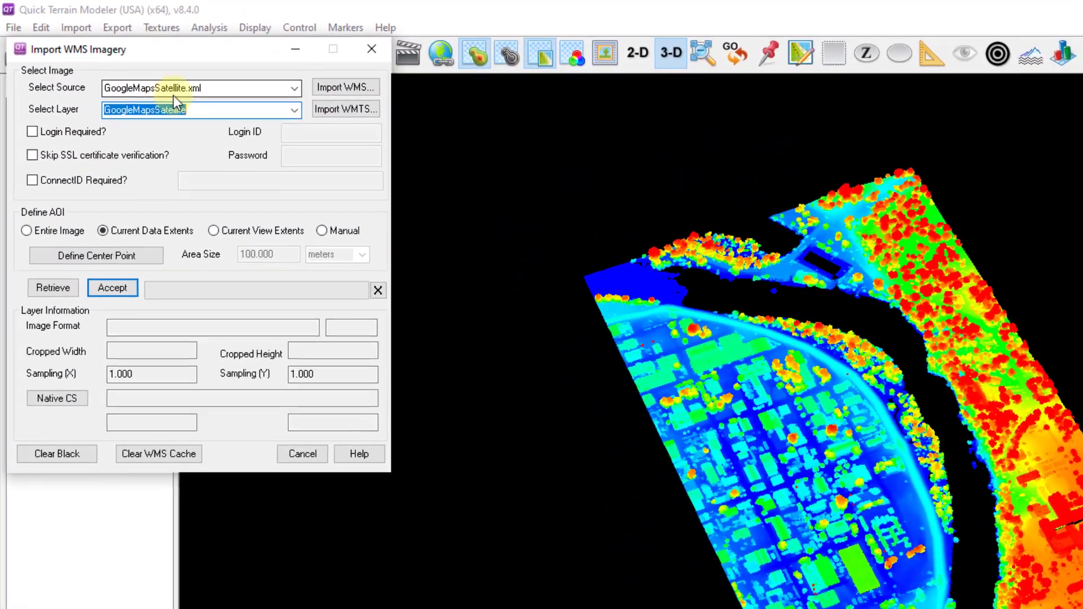
pyautogui.click(52, 290)
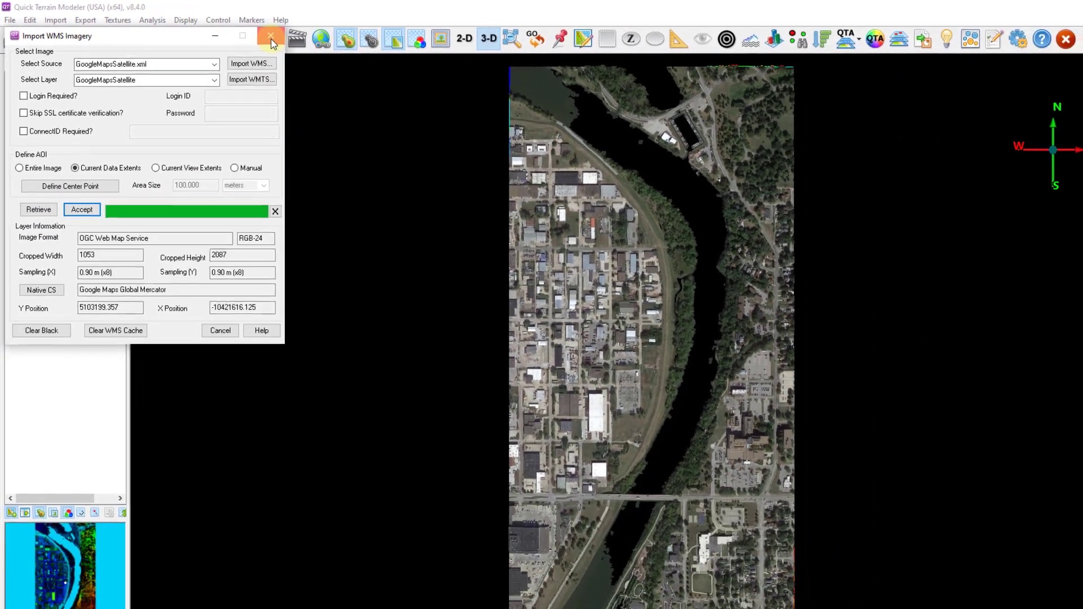
pyautogui.click(339, 45)
pyautogui.moveTo(808, 463); pyautogui.dragTo(768, 494)
pyautogui.moveTo(566, 365); pyautogui.dragTo(582, 380)
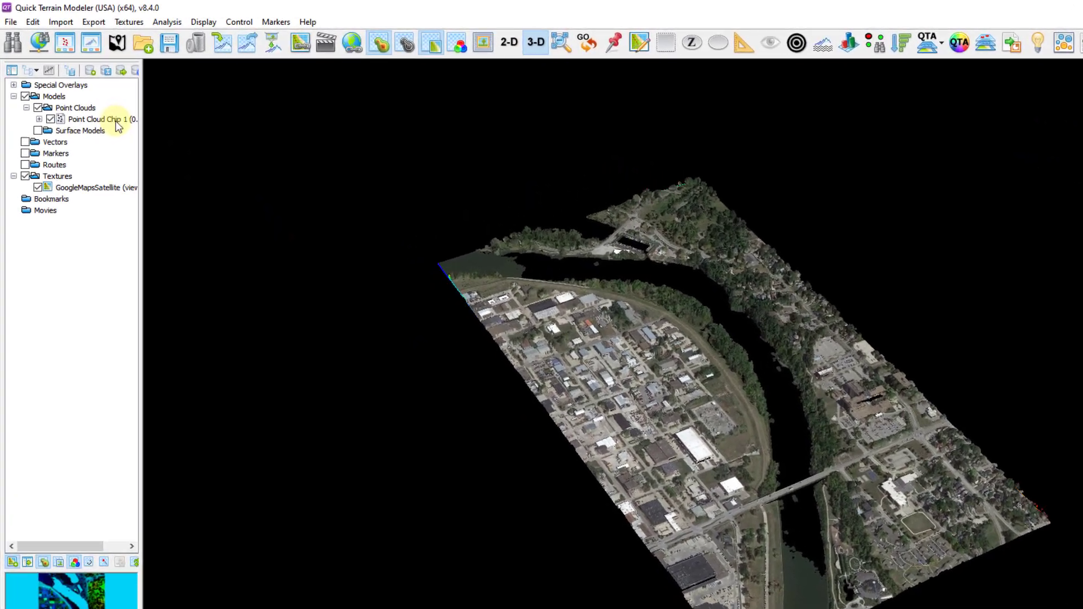
pyautogui.doubleClick(97, 101)
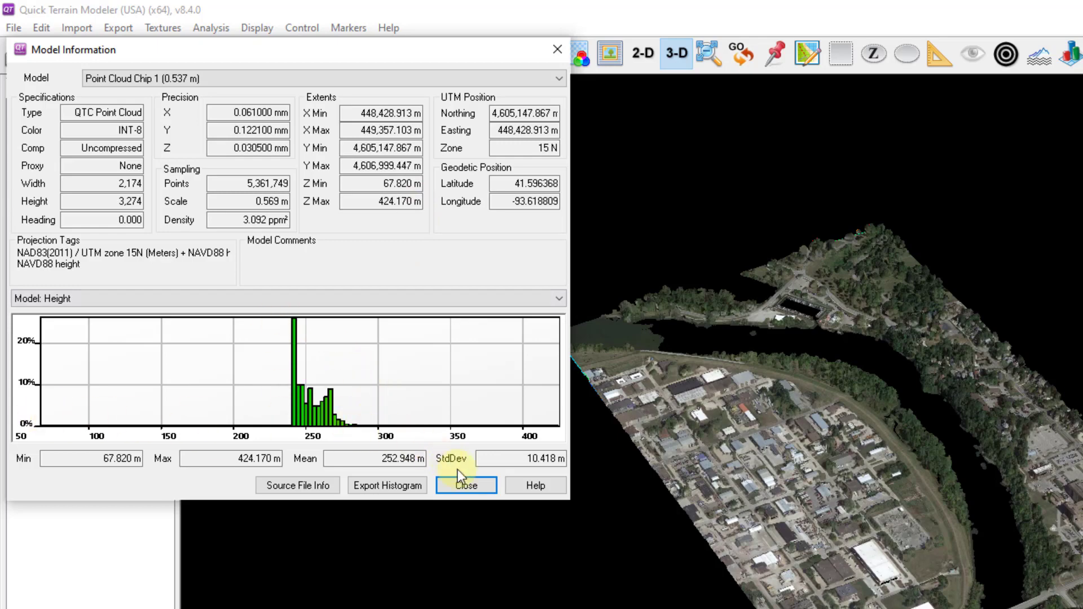
pyautogui.click(469, 483)
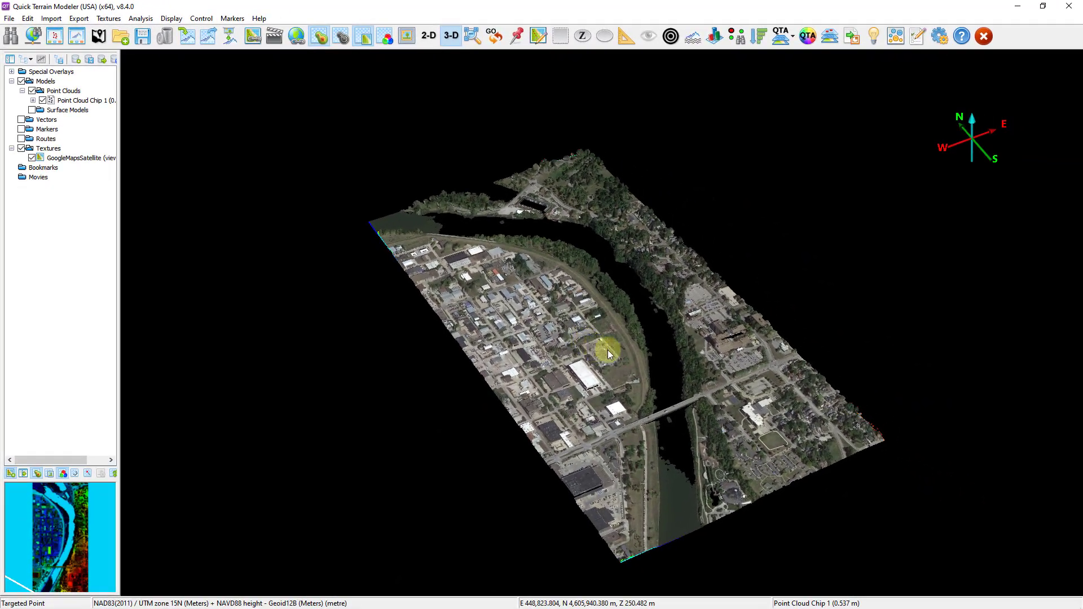
pyautogui.click(628, 360)
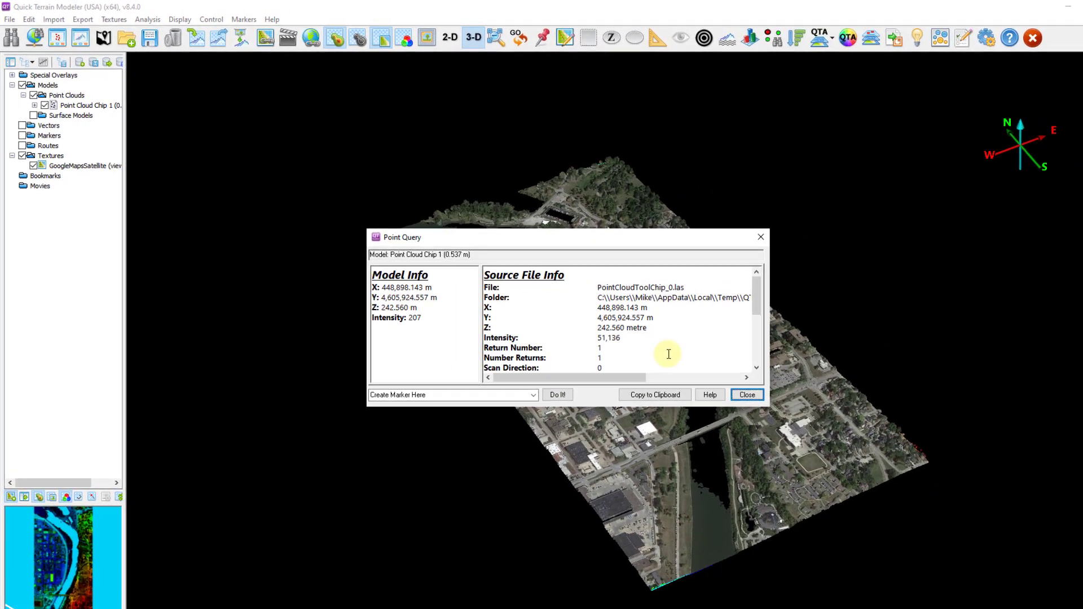
pyautogui.scroll(-2, 749, 297)
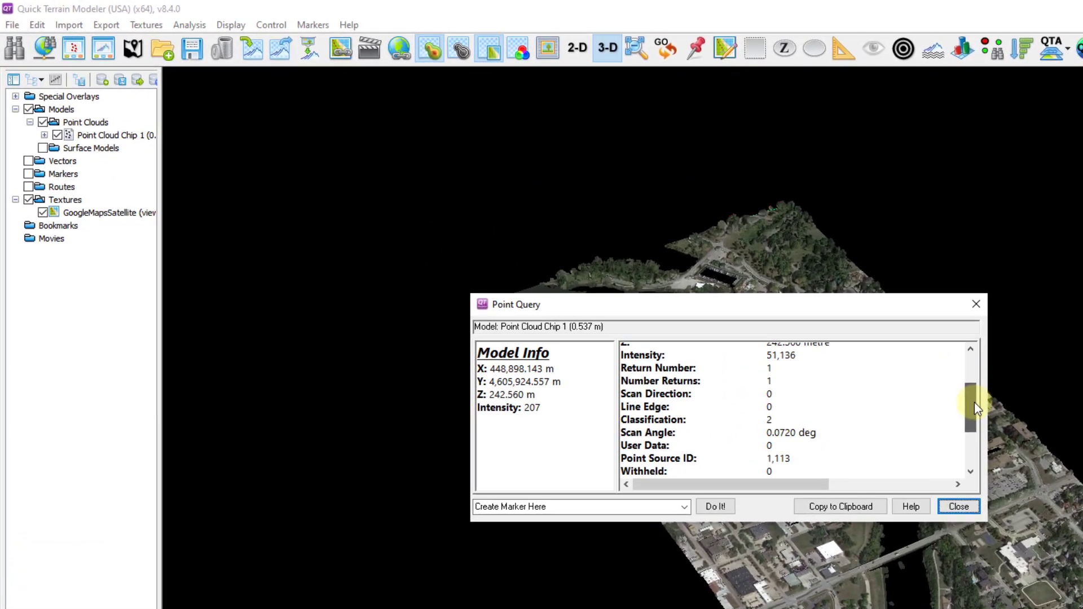
pyautogui.scroll(-2, 976, 407)
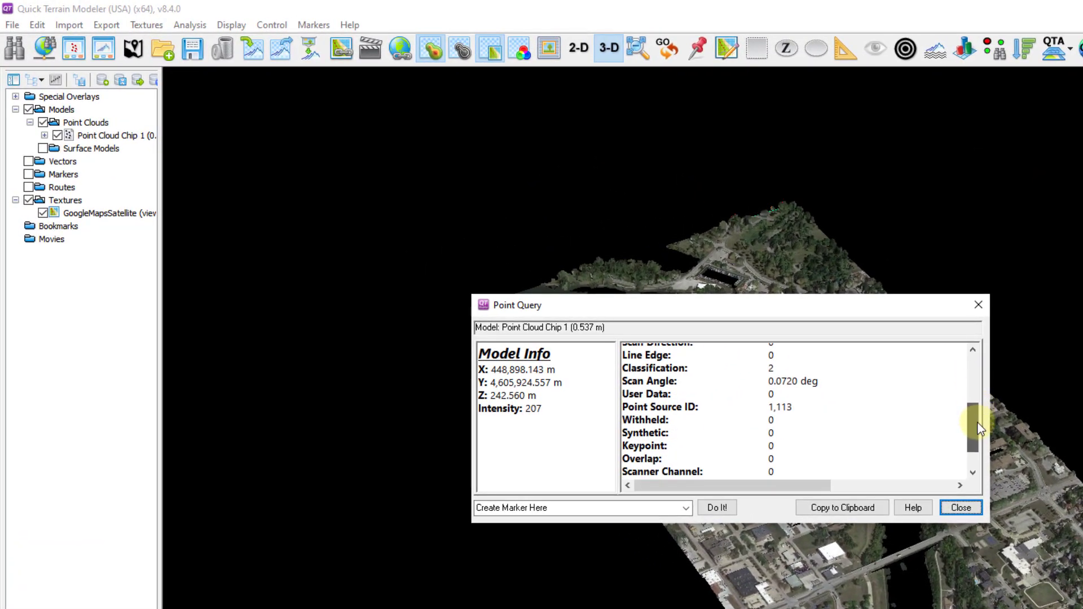
pyautogui.moveTo(795, 367); pyautogui.dragTo(602, 370)
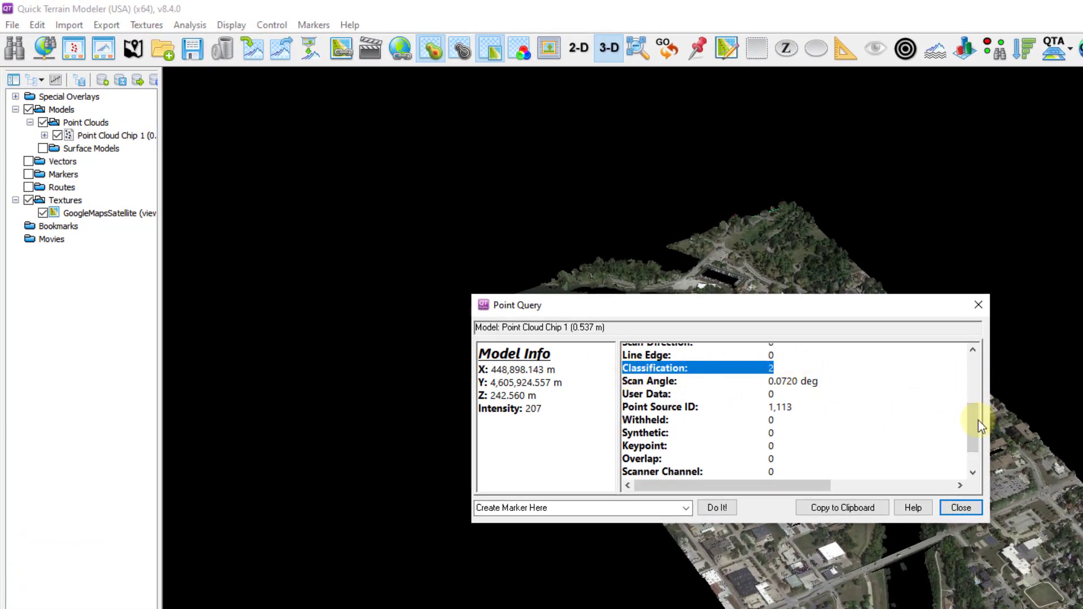
pyautogui.moveTo(976, 429); pyautogui.dragTo(977, 375)
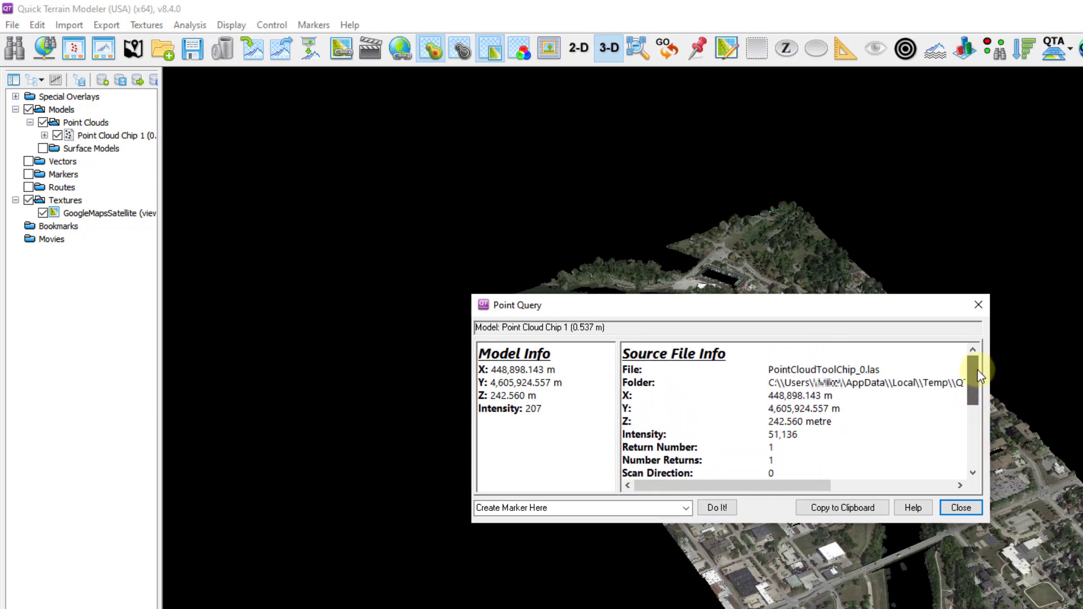
pyautogui.click(979, 304)
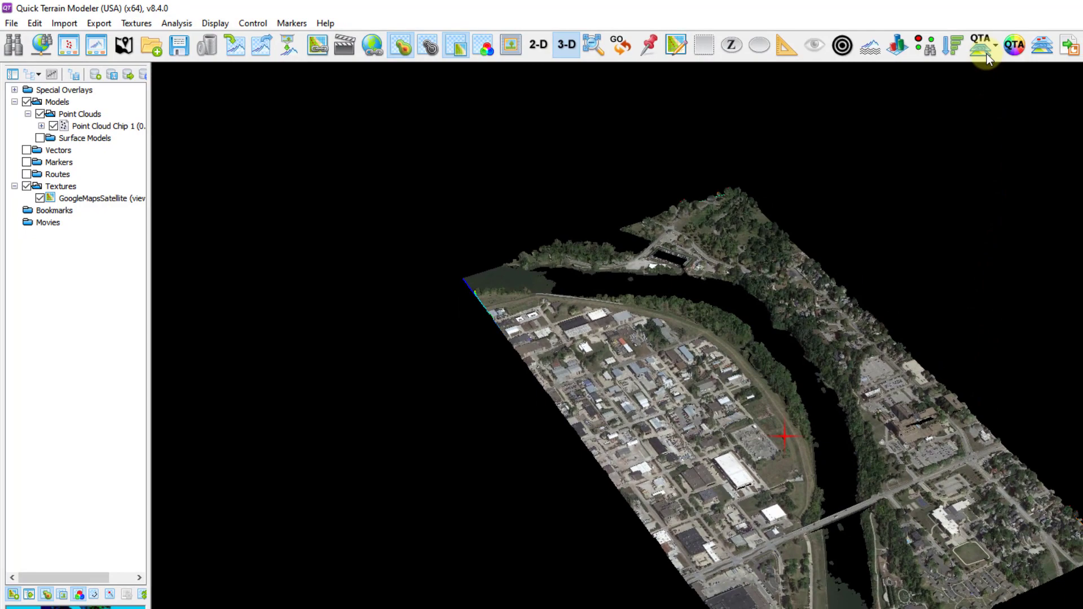
# Switch to Color By Classification and inspect the cloud from side-on and high oblique angles.
pyautogui.click(986, 53)
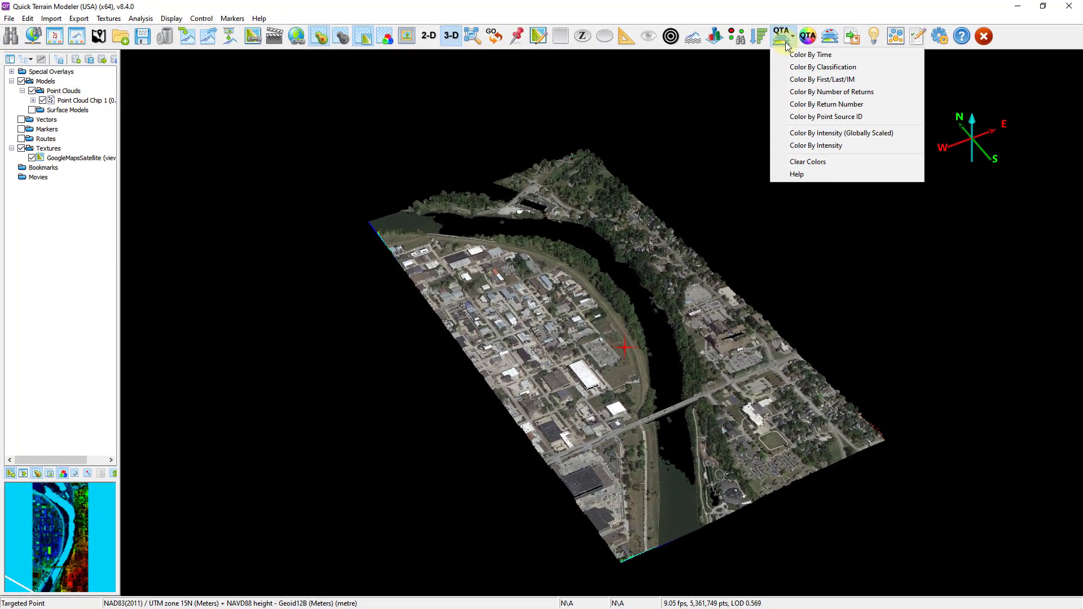
pyautogui.click(789, 66)
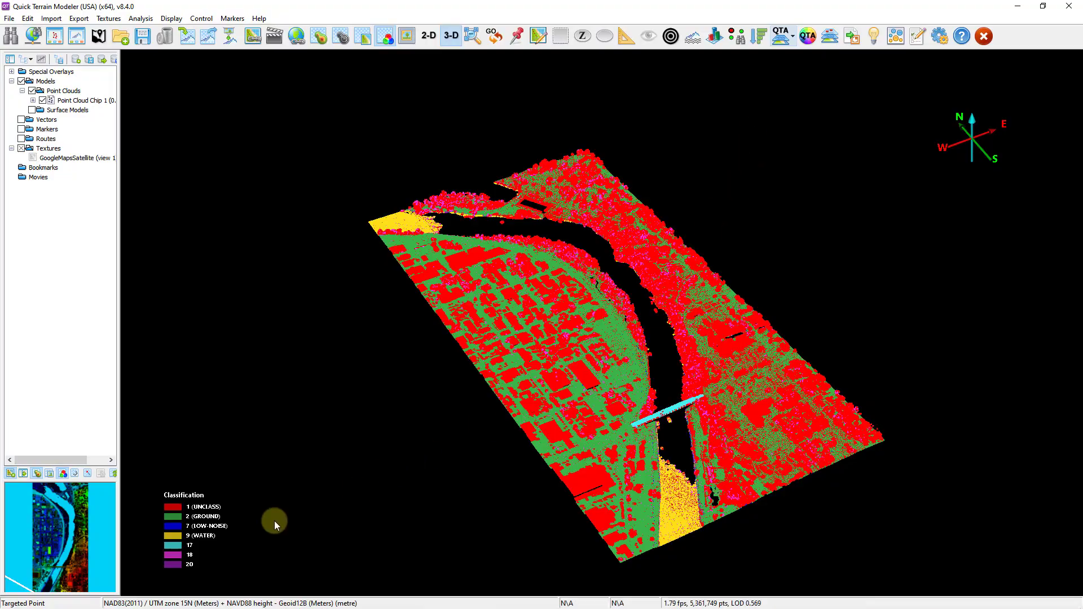
pyautogui.moveTo(559, 403); pyautogui.dragTo(583, 389)
pyautogui.scroll(5, 587, 403)
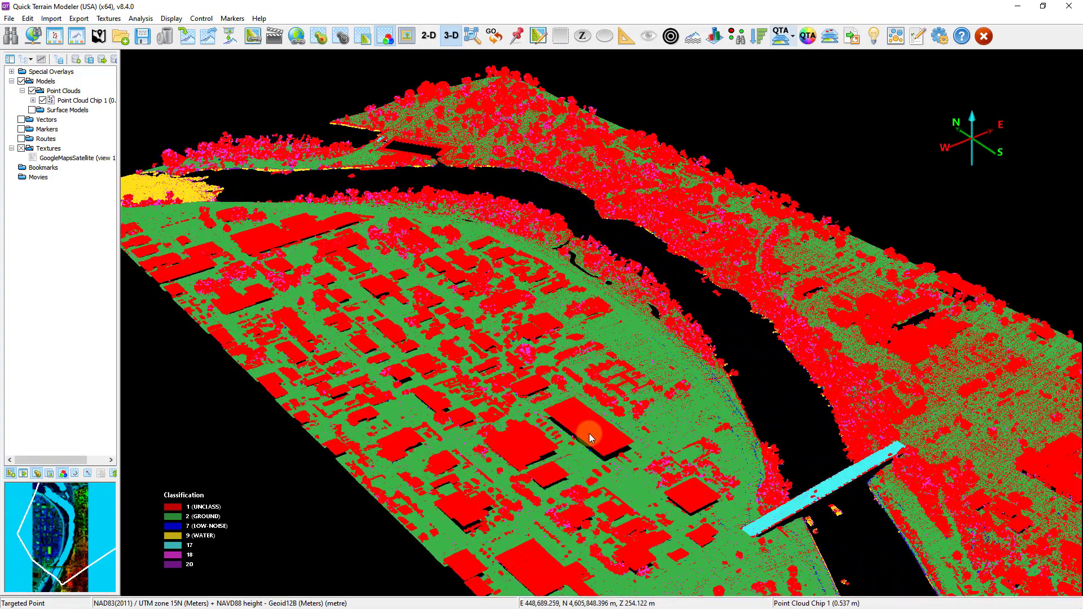
pyautogui.moveTo(586, 420); pyautogui.dragTo(640, 364)
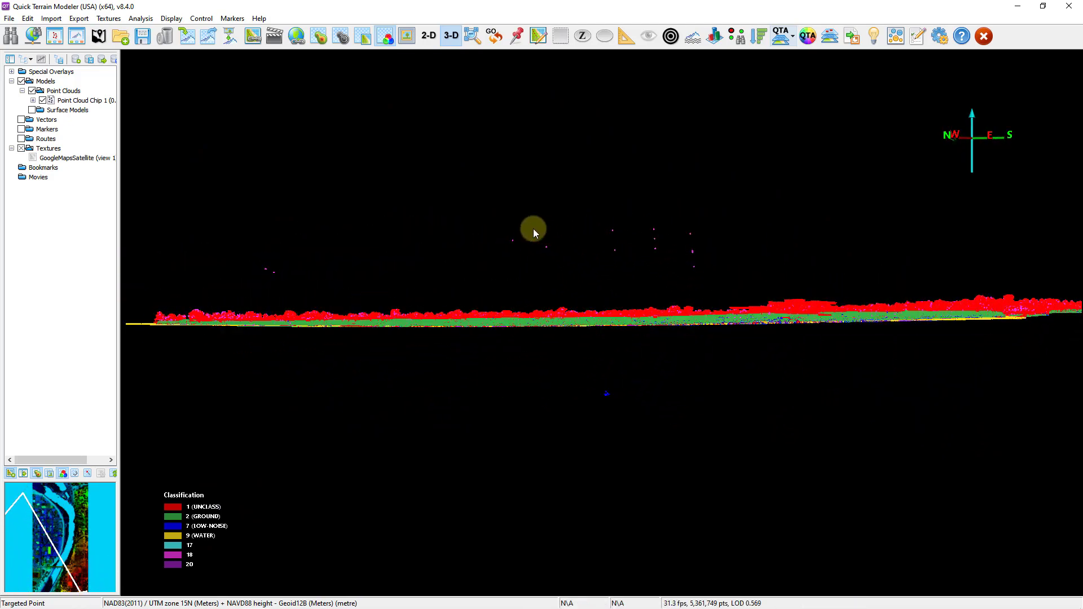
pyautogui.click(606, 393)
pyautogui.moveTo(736, 312); pyautogui.dragTo(708, 280)
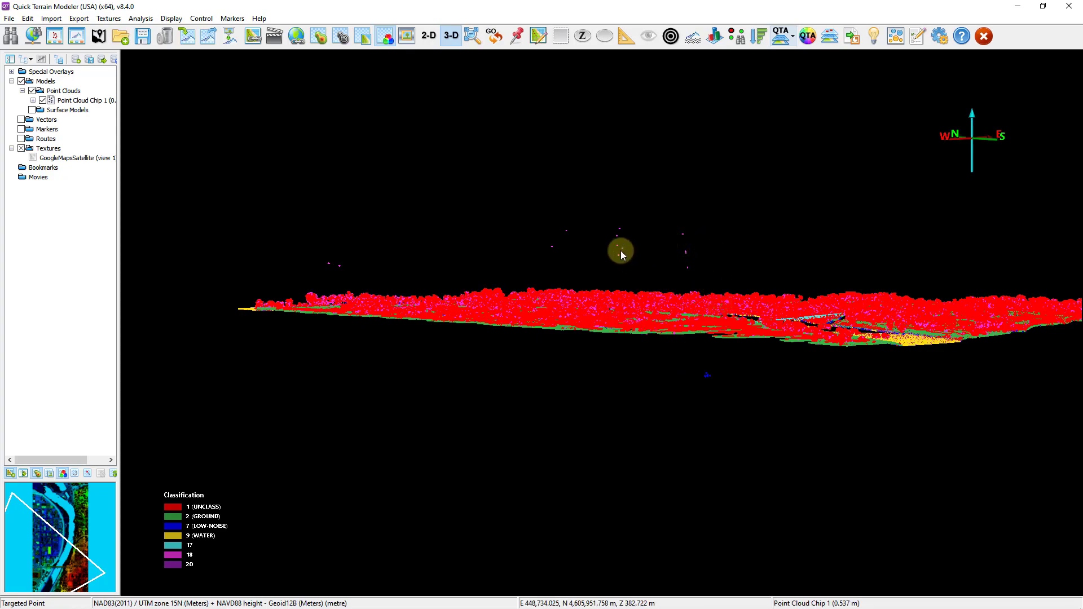
pyautogui.moveTo(620, 250); pyautogui.dragTo(696, 279)
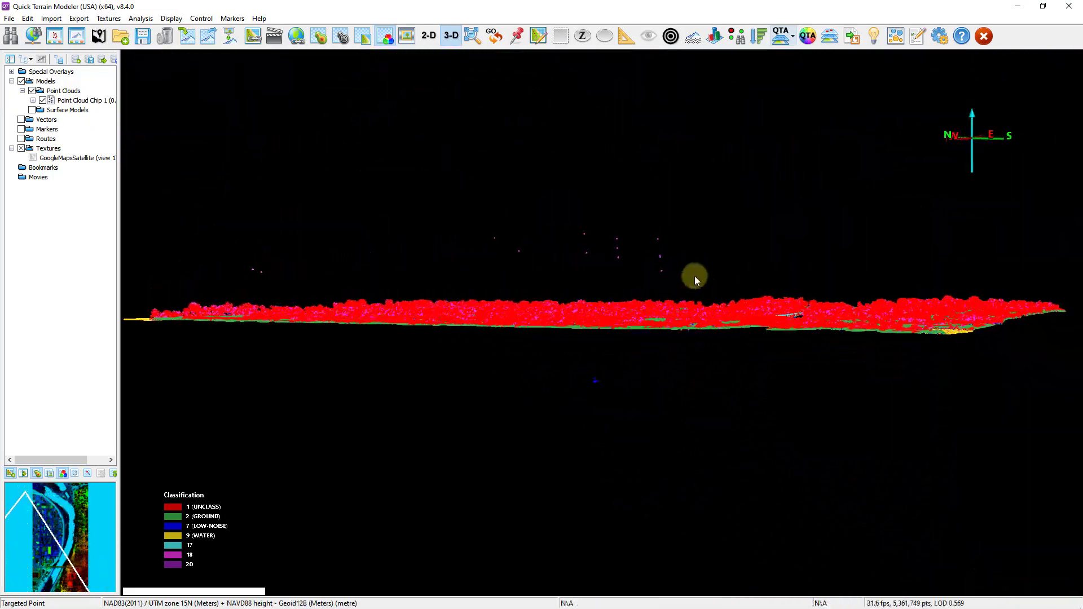
pyautogui.click(630, 314)
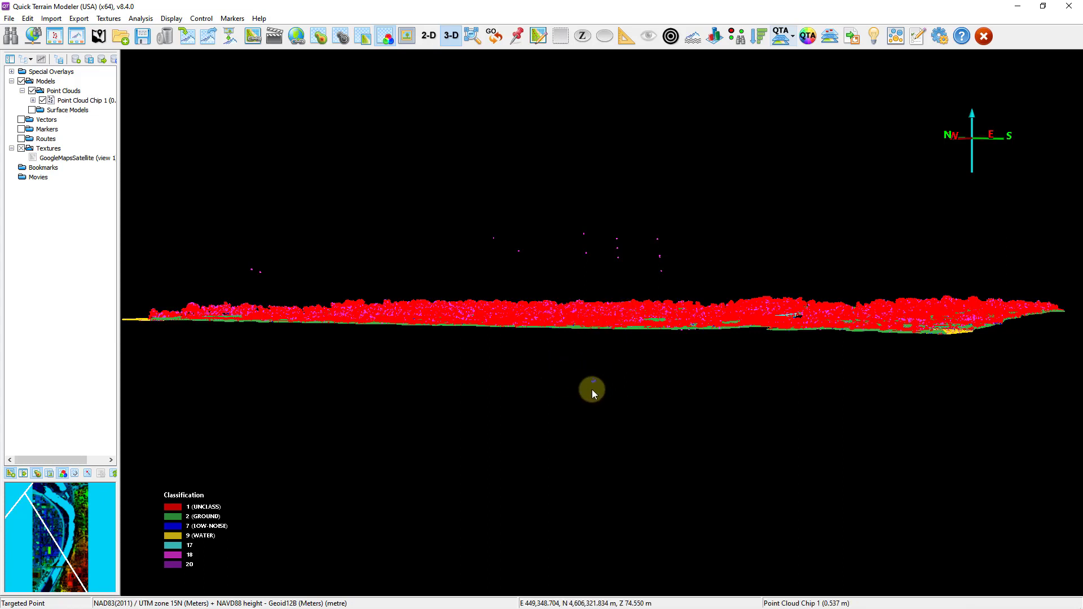
# Run QTA Attribute Analysis on Classification and pack it into filter bands.
pyautogui.click(138, 18)
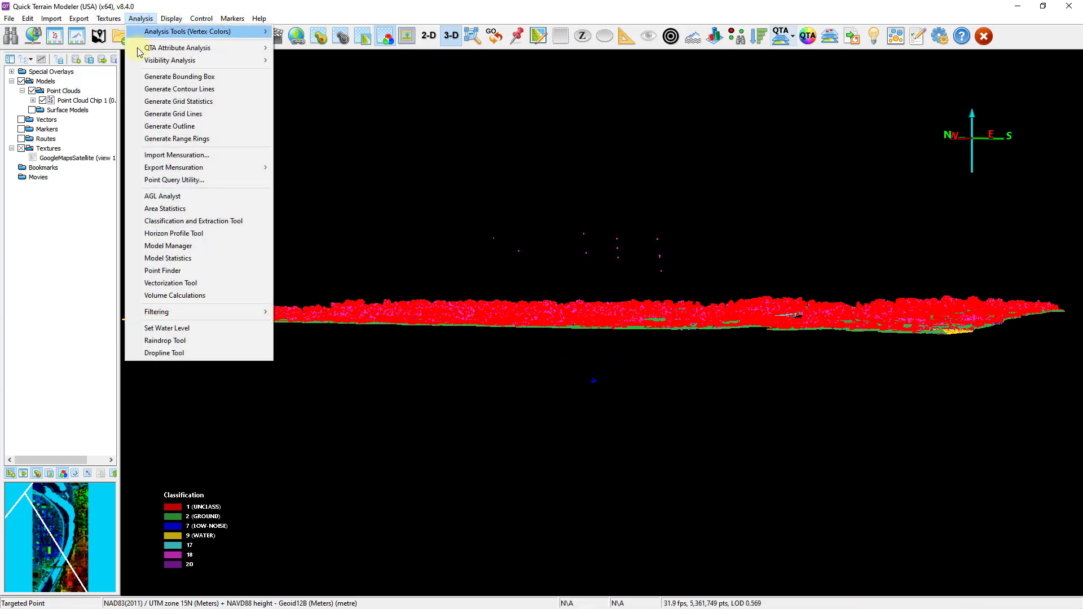
pyautogui.moveTo(219, 311)
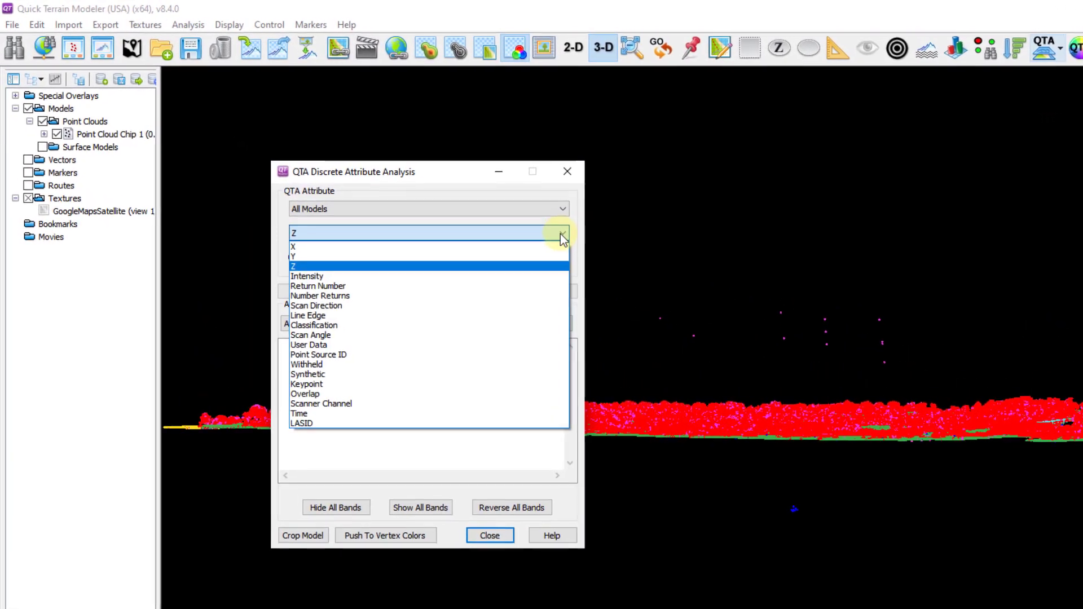
pyautogui.click(508, 317)
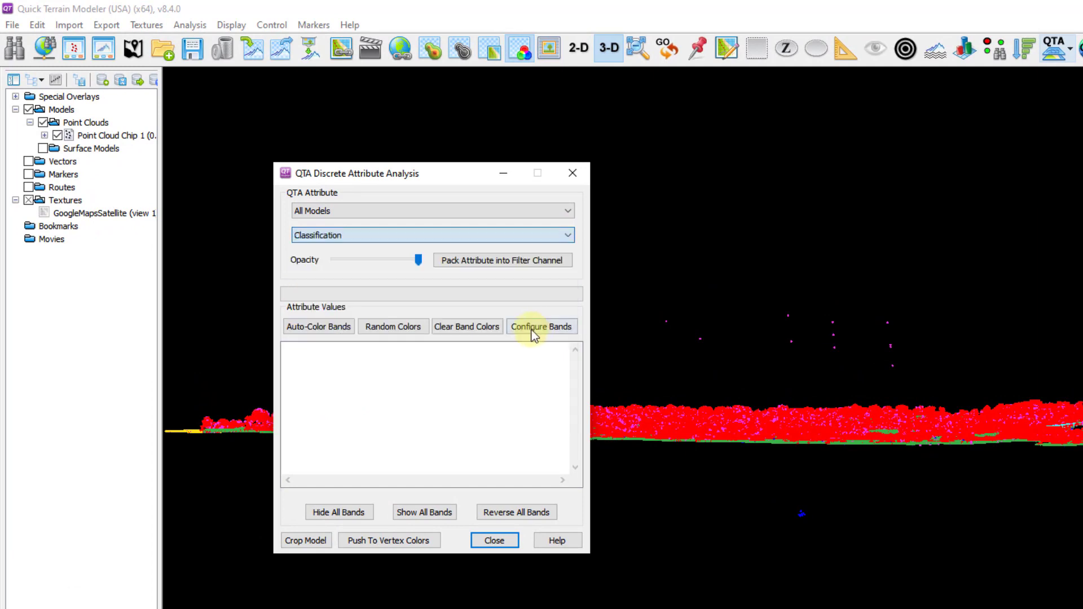
pyautogui.click(465, 260)
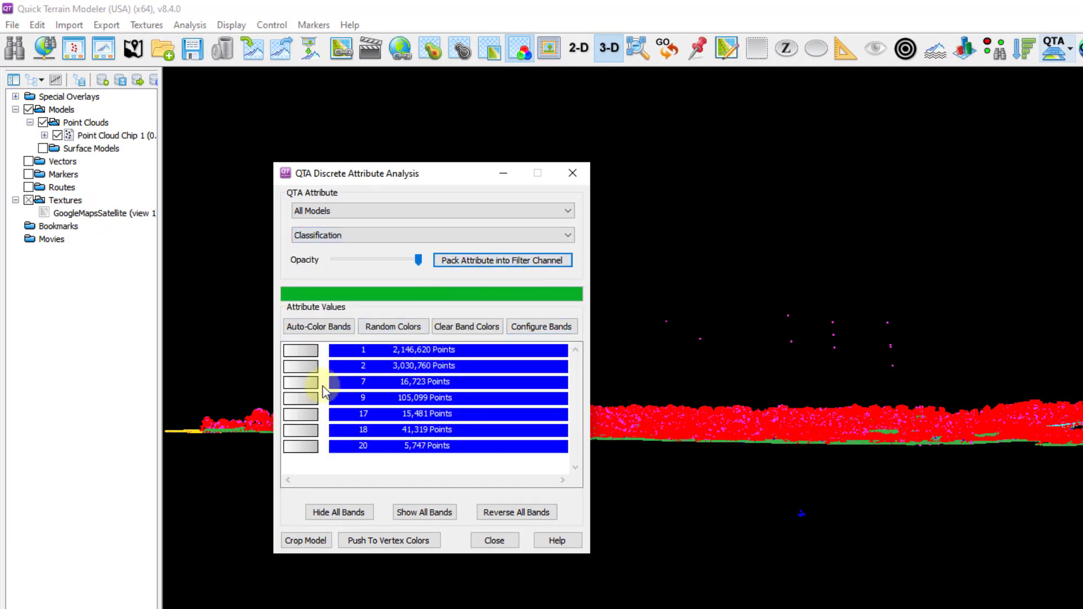
# Hide the class 7 low-noise points, crop the model to the visible classes, and close.
pyautogui.click(308, 384)
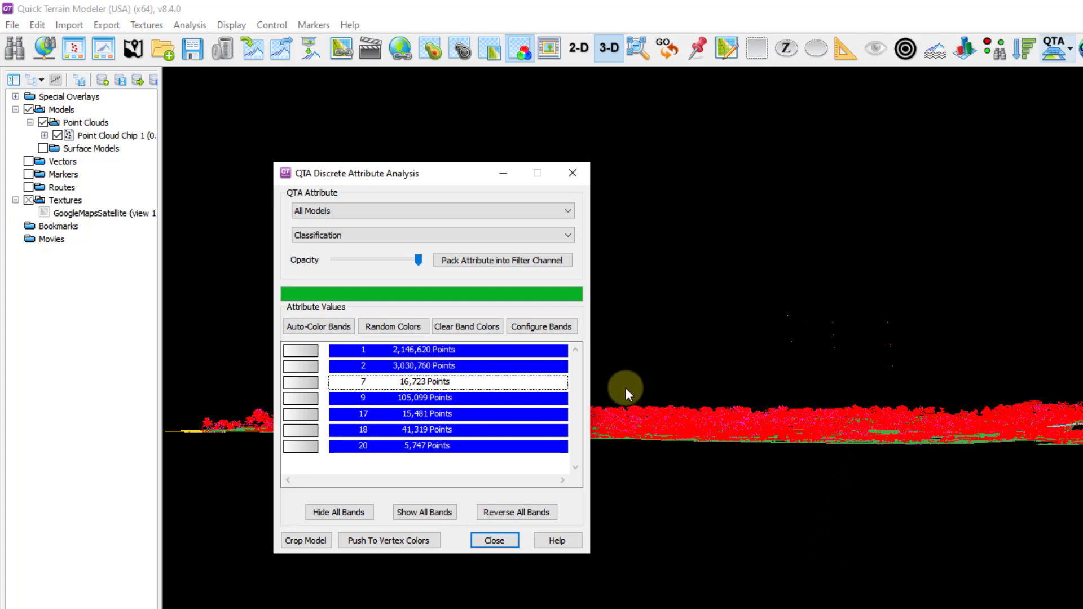
pyautogui.keyDown('ctrl'); pyautogui.click(385, 431); pyautogui.keyUp('ctrl')
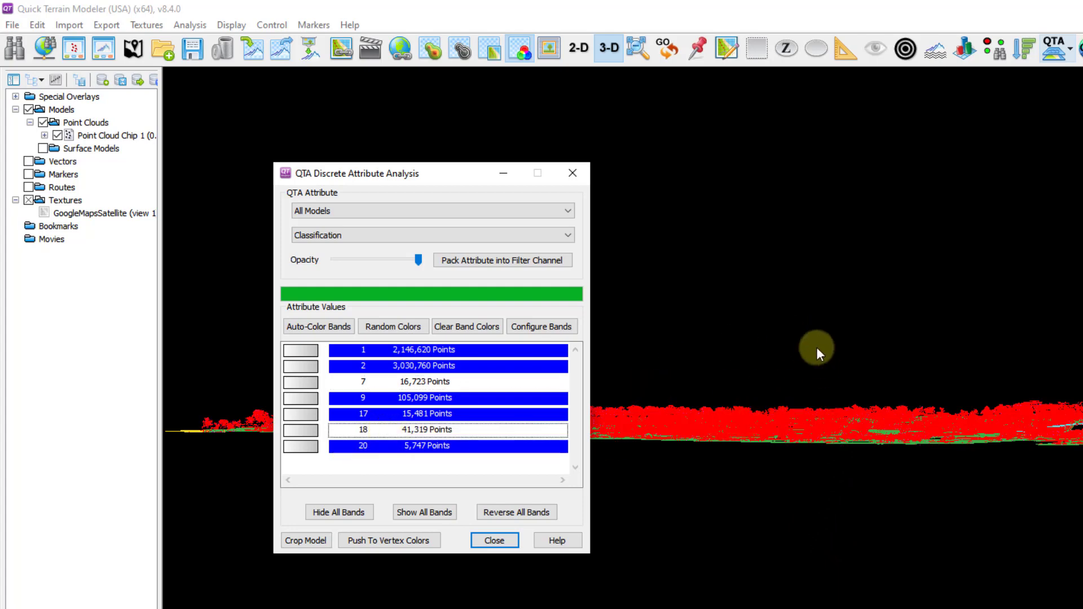
pyautogui.moveTo(865, 394); pyautogui.dragTo(848, 333)
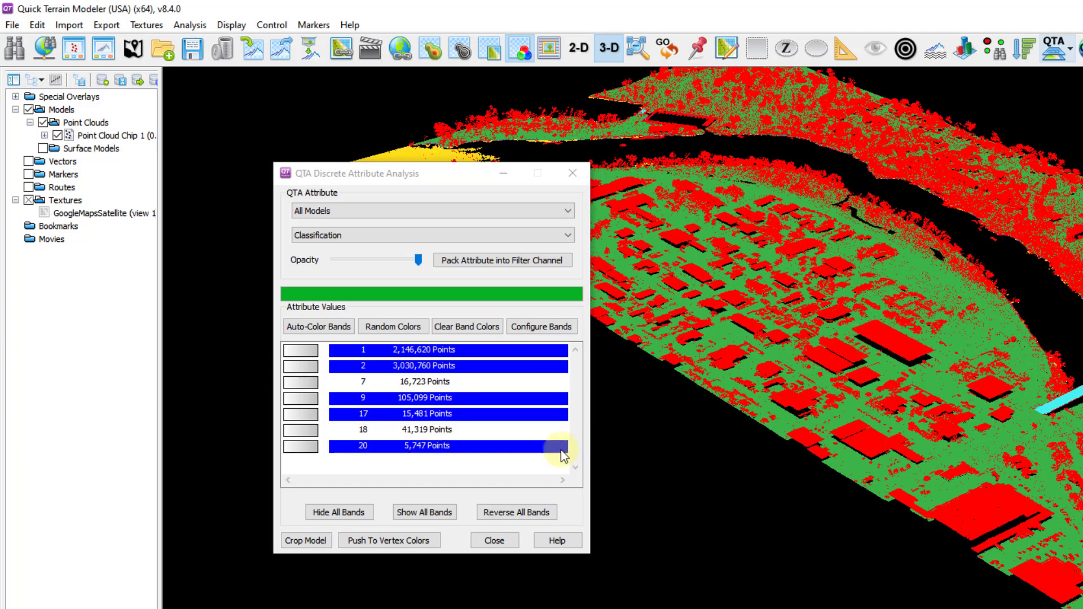
pyautogui.keyDown('ctrl'); pyautogui.click(440, 431); pyautogui.keyUp('ctrl')
pyautogui.moveTo(827, 353); pyautogui.dragTo(842, 371)
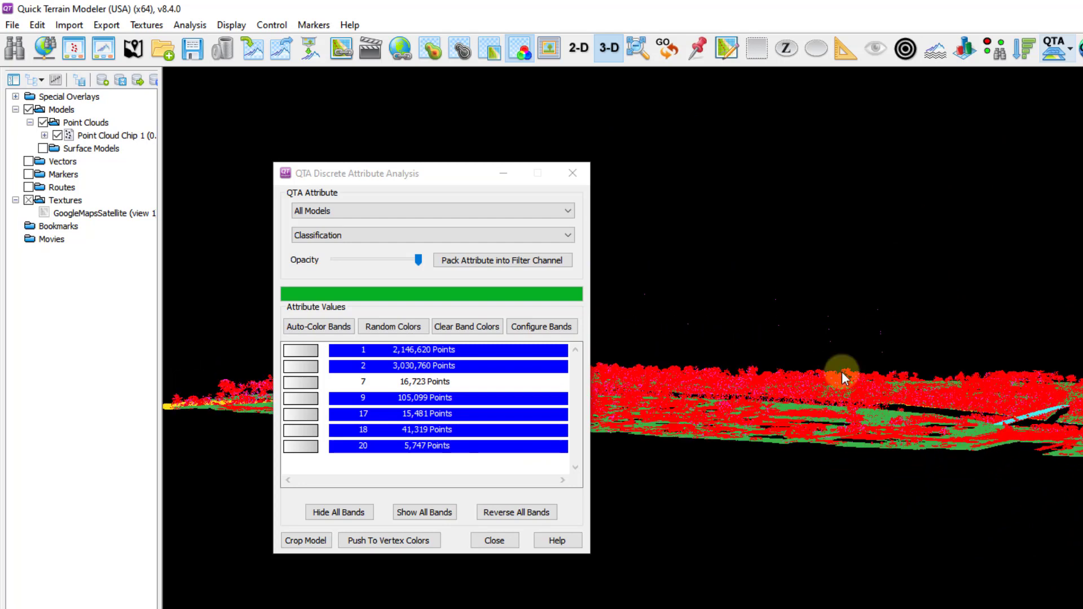
pyautogui.click(297, 541)
pyautogui.click(507, 544)
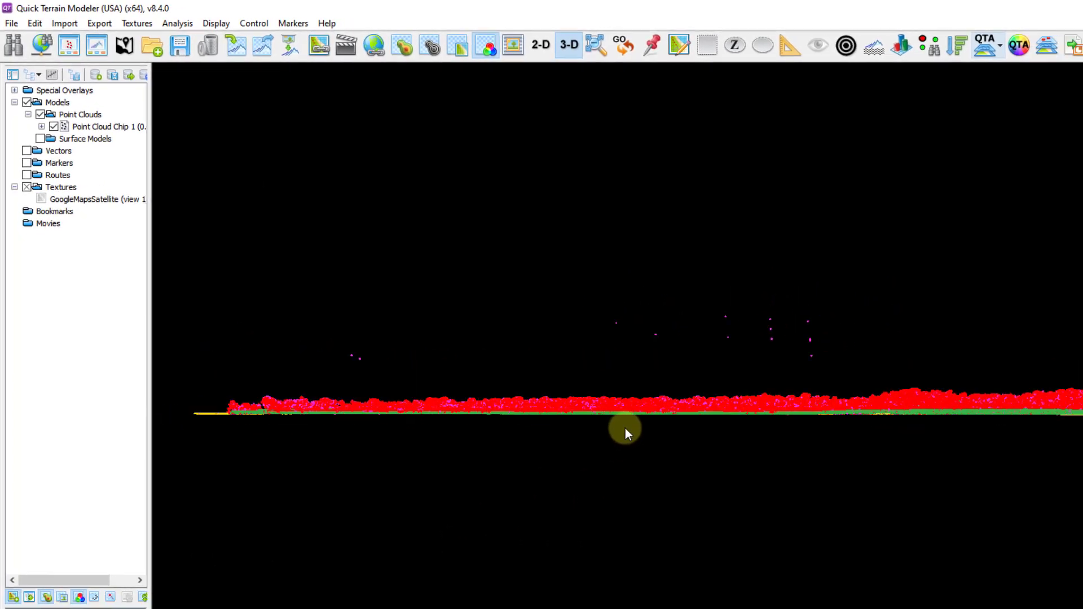
# Draw a 2D selection polygon around the stray points floating above the cloud.
pyautogui.click(645, 39)
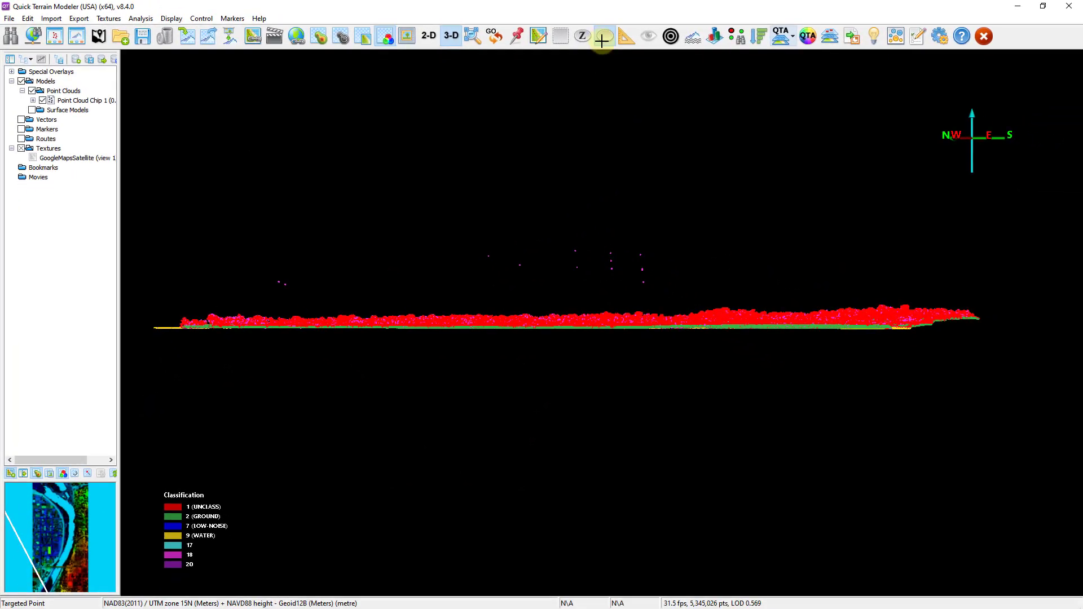
pyautogui.click(646, 193)
pyautogui.click(671, 265)
pyautogui.click(652, 292)
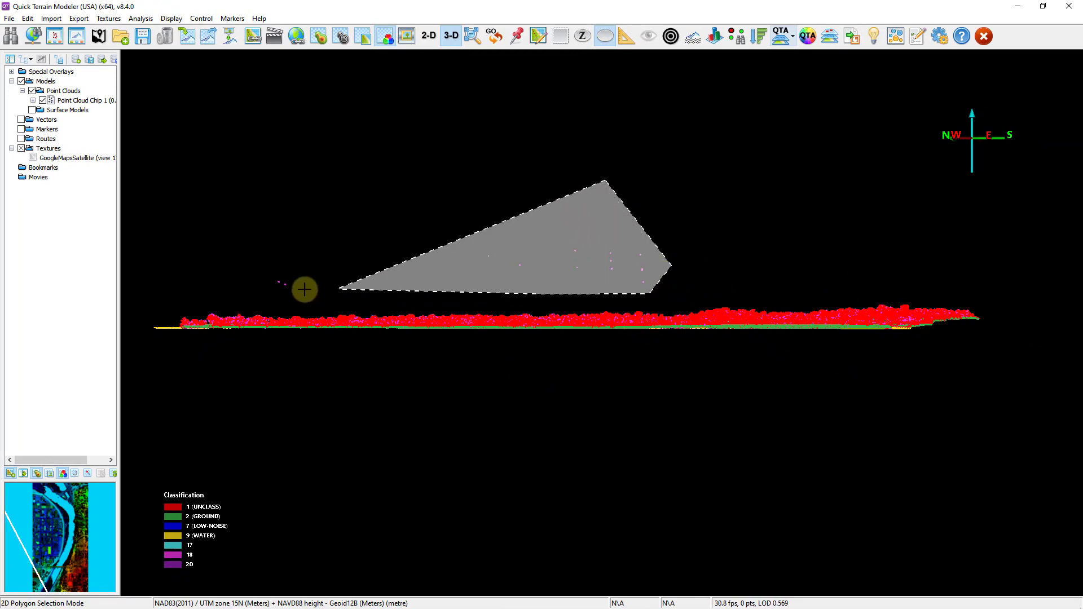
pyautogui.click(249, 299)
pyautogui.click(228, 253)
pyautogui.click(233, 223)
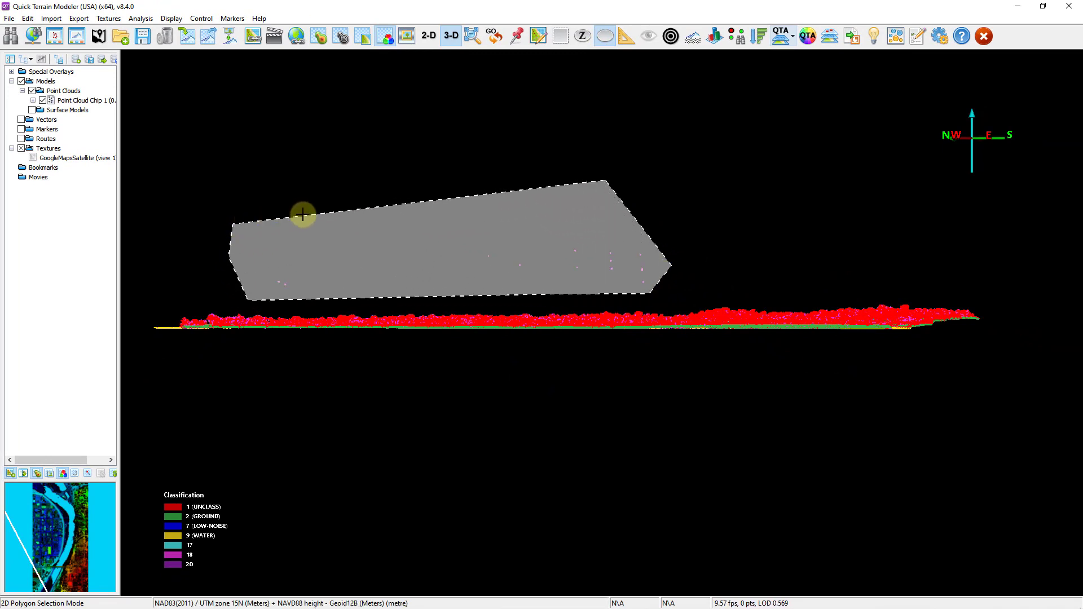
# Cut the points inside the polygon, leaving about 5,332,913 points, and turn off the tool.
pyautogui.rightClick(413, 255)
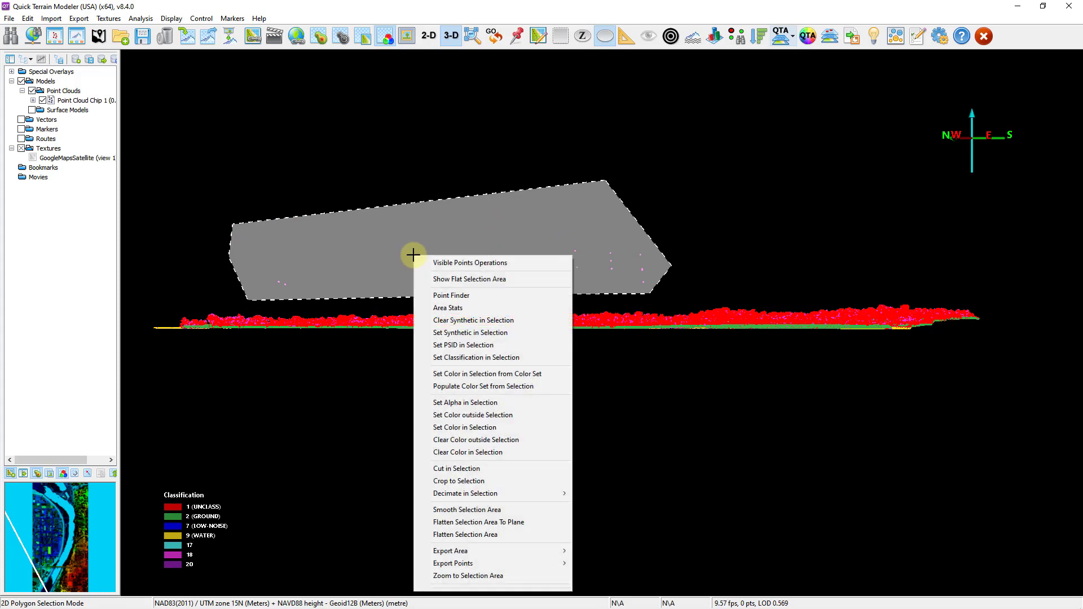
pyautogui.click(519, 468)
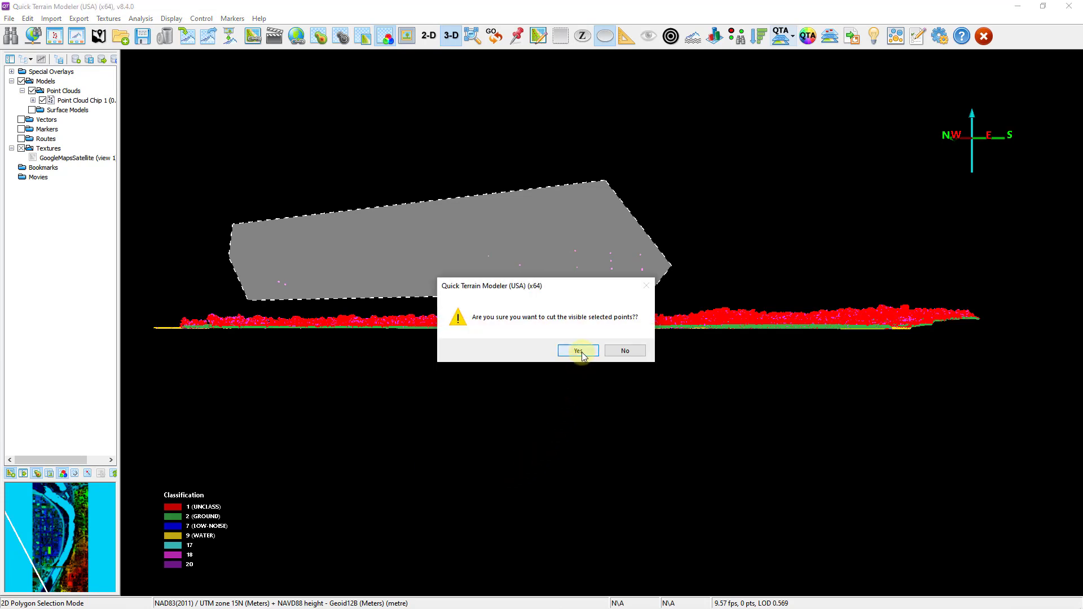
pyautogui.click(579, 351)
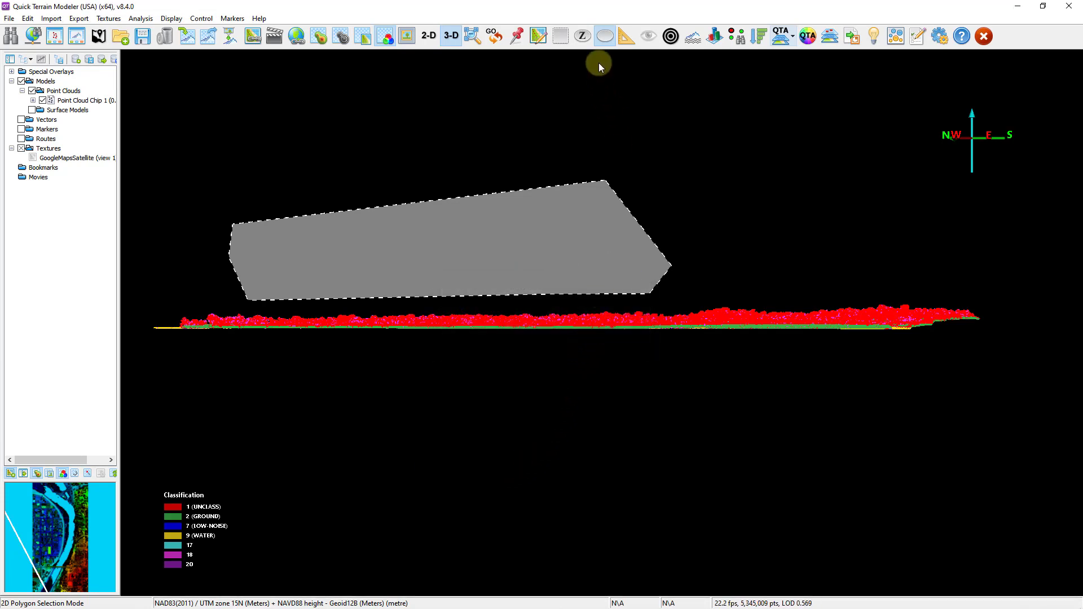
pyautogui.click(602, 38)
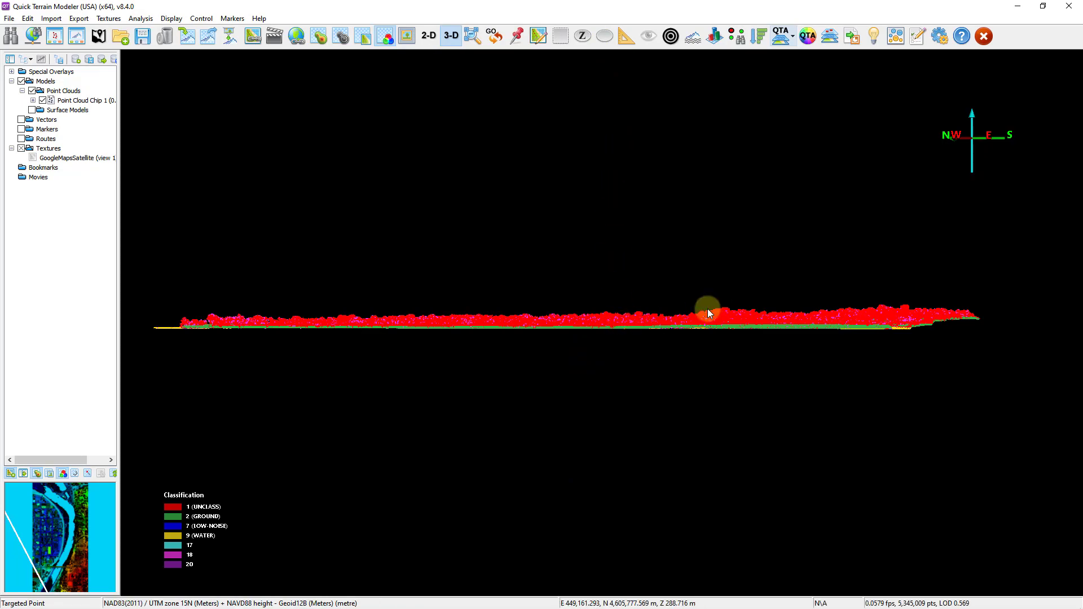
pyautogui.moveTo(707, 309); pyautogui.dragTo(769, 116)
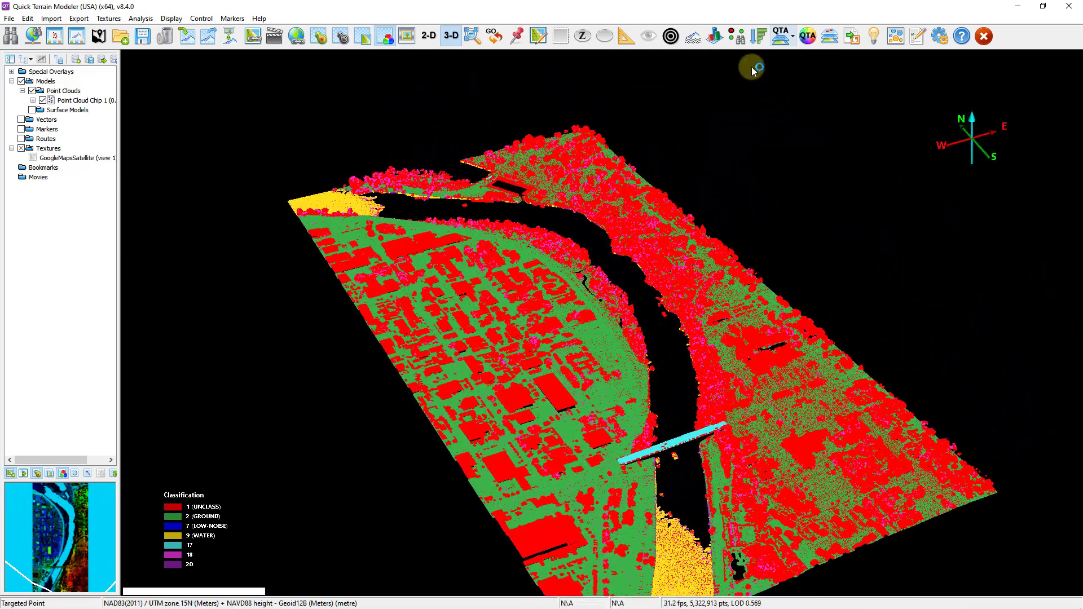
# Apply a 1.810 m Density grid, Blue-to-Red from 1.505 to 7.324 ppm², to the cloud.
pyautogui.click(714, 36)
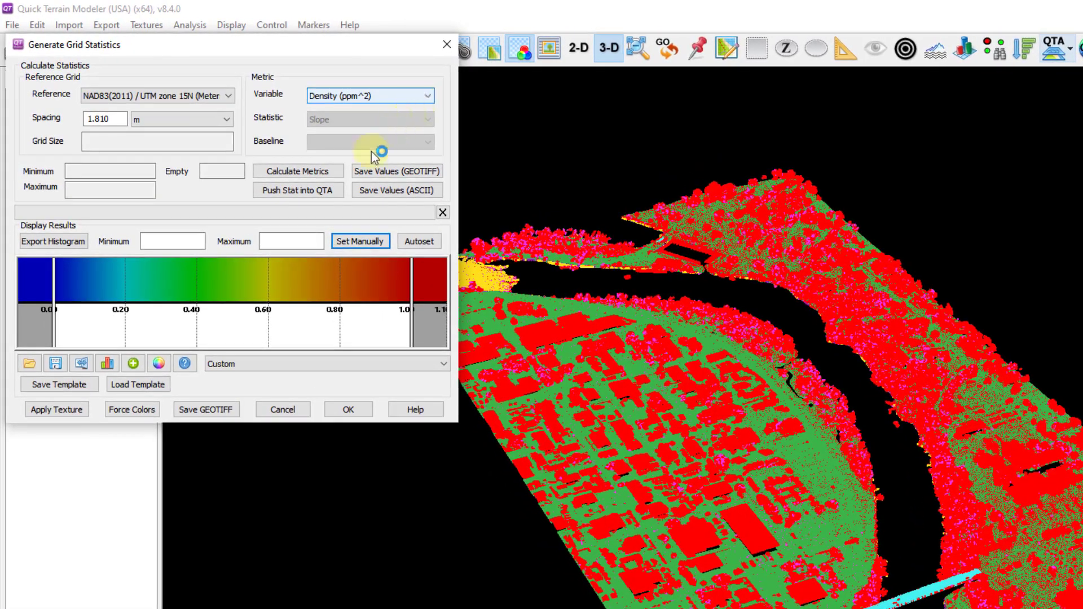
pyautogui.click(313, 175)
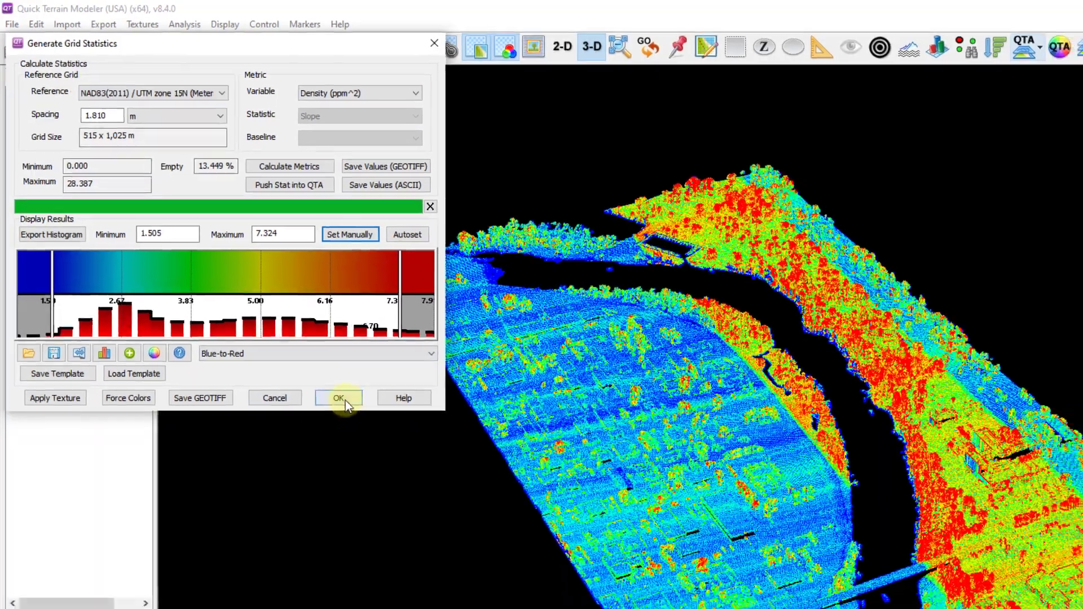
pyautogui.click(338, 398)
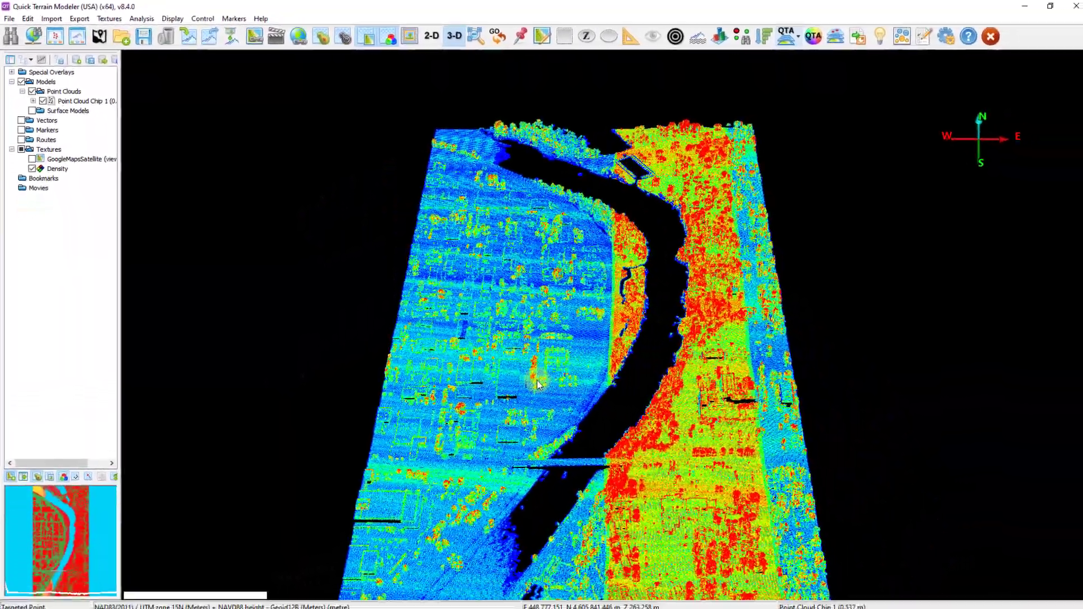
pyautogui.moveTo(538, 384); pyautogui.dragTo(339, 242)
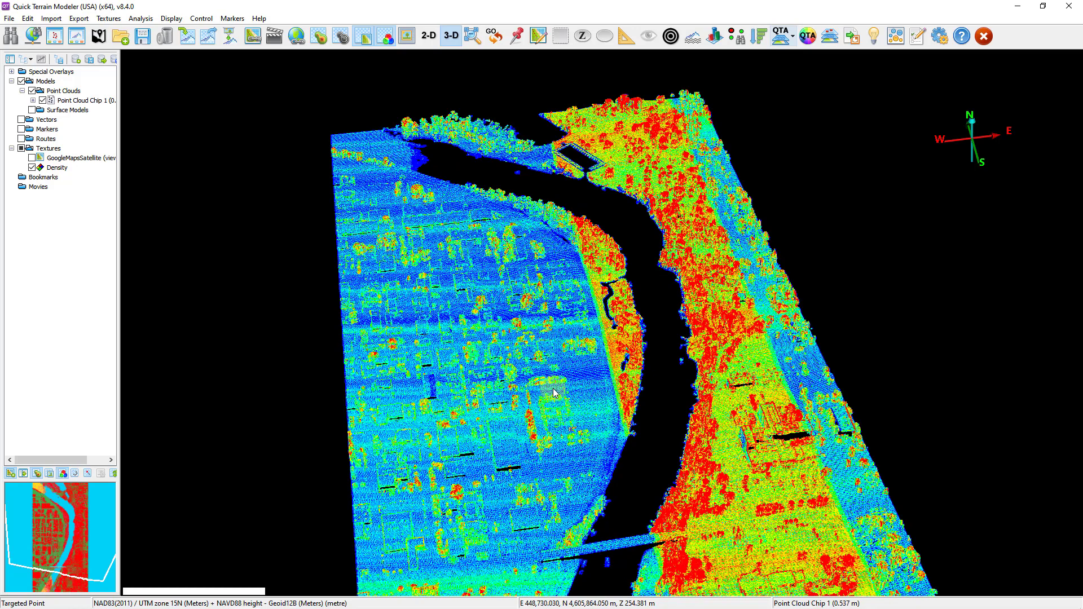
# Switch the texture from Density to GoogleMapsSatellite imagery.
pyautogui.click(32, 166)
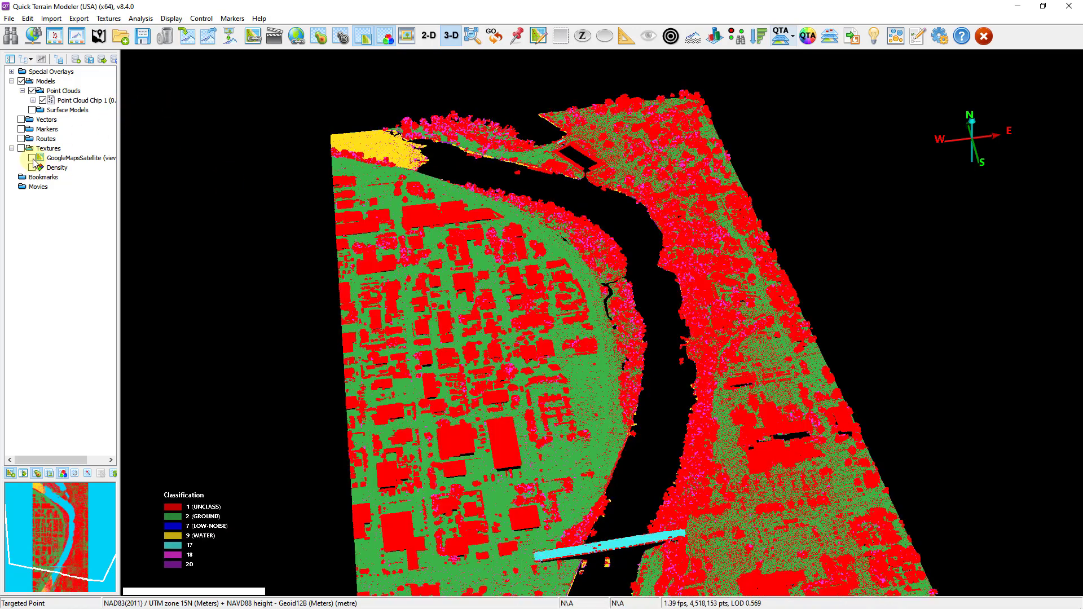
pyautogui.click(32, 159)
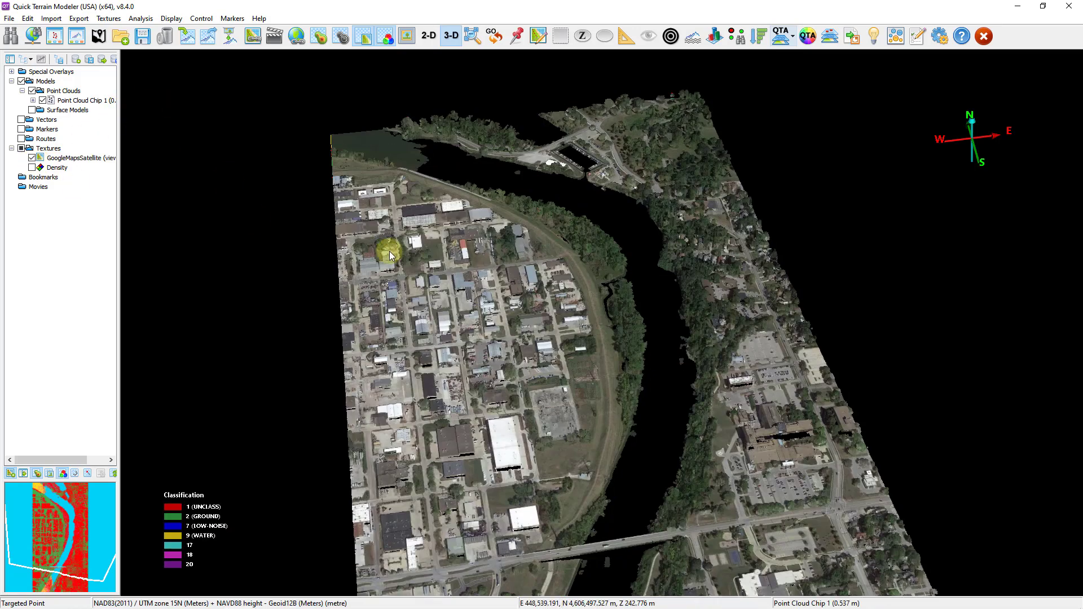
pyautogui.scroll(2, 546, 326)
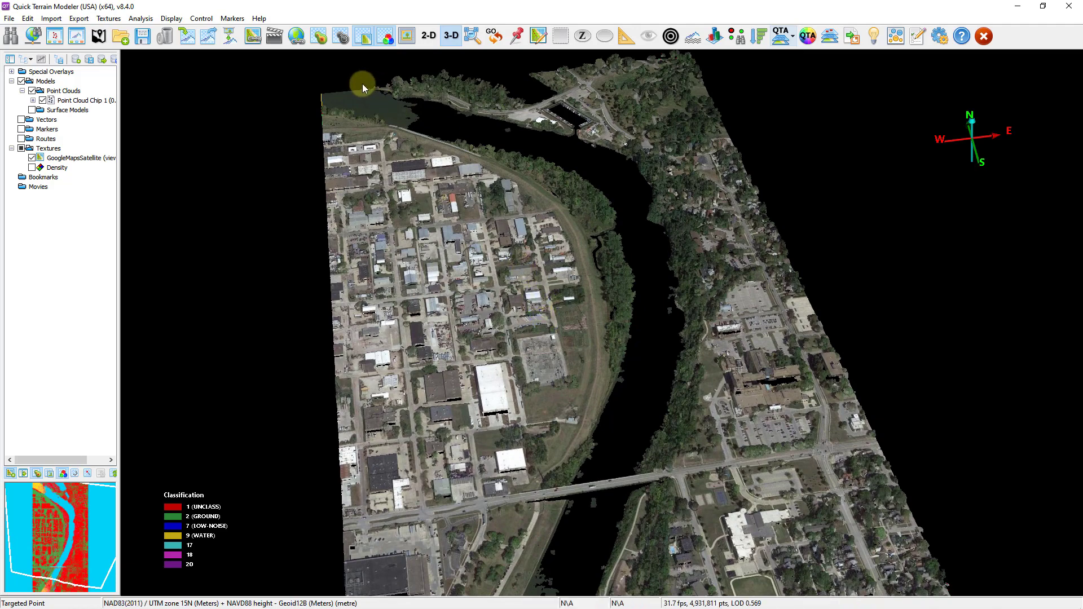
# Sync the view with Google Earth Pro while orbiting, then stop syncing and maximize the window.
pyautogui.click(299, 41)
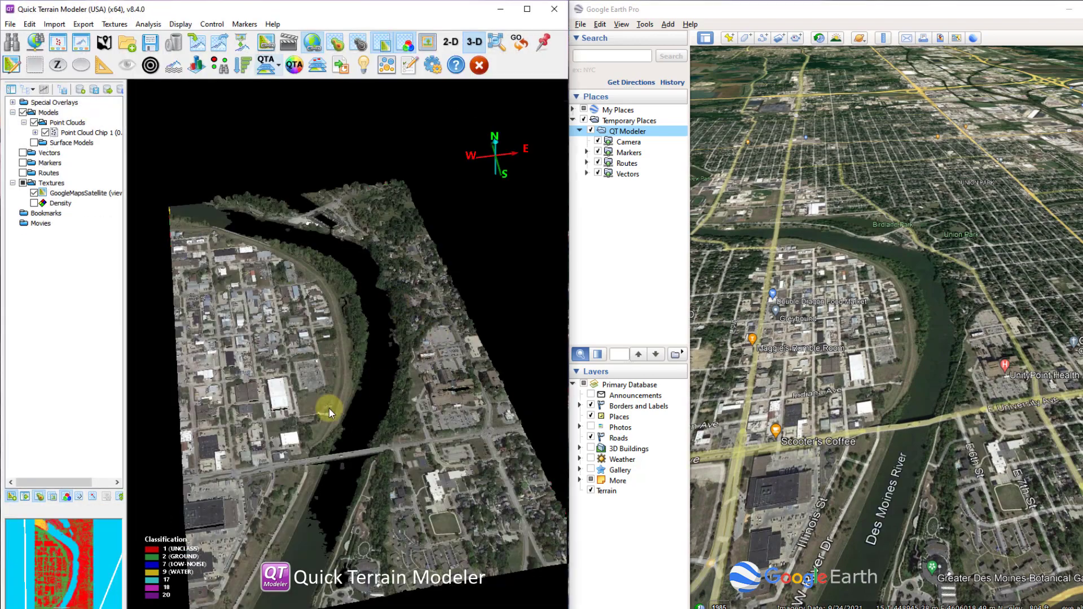
pyautogui.moveTo(330, 408)
pyautogui.mouseDown()
pyautogui.moveTo(387, 391)
pyautogui.moveTo(321, 413)
pyautogui.mouseUp()
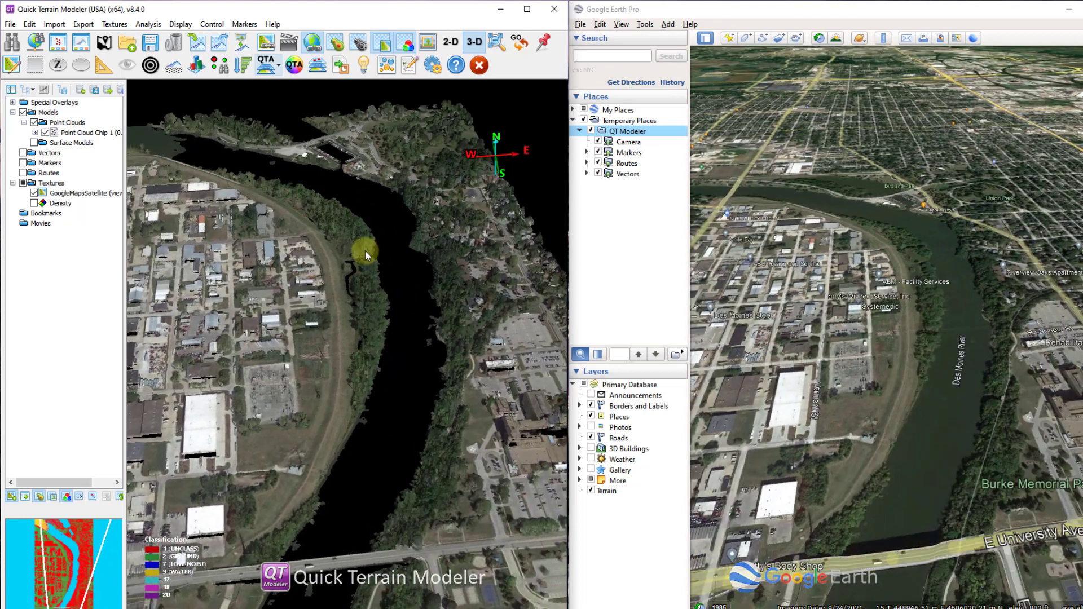
pyautogui.click(312, 42)
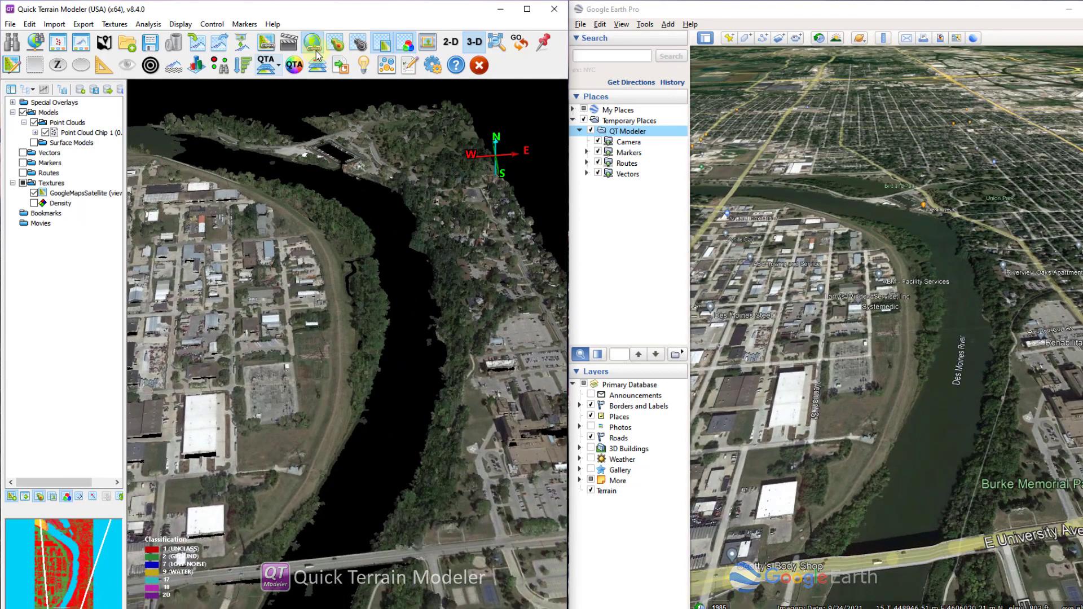
pyautogui.click(527, 9)
pyautogui.scroll(-5, 424, 347)
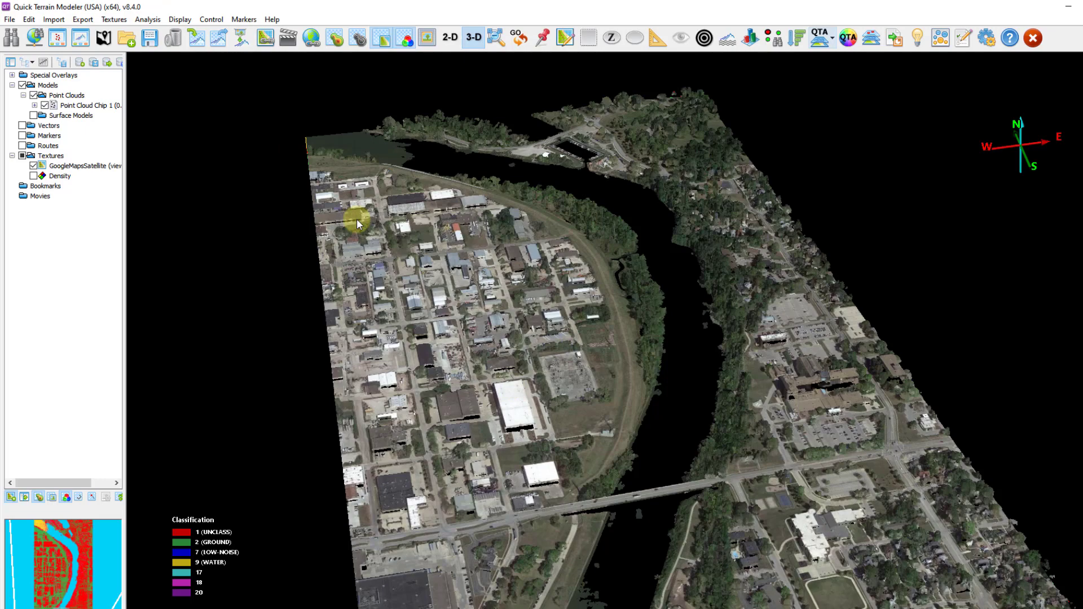
# Set up Import Model Data with LAZ input and QTT gridded surface output.
pyautogui.click(53, 20)
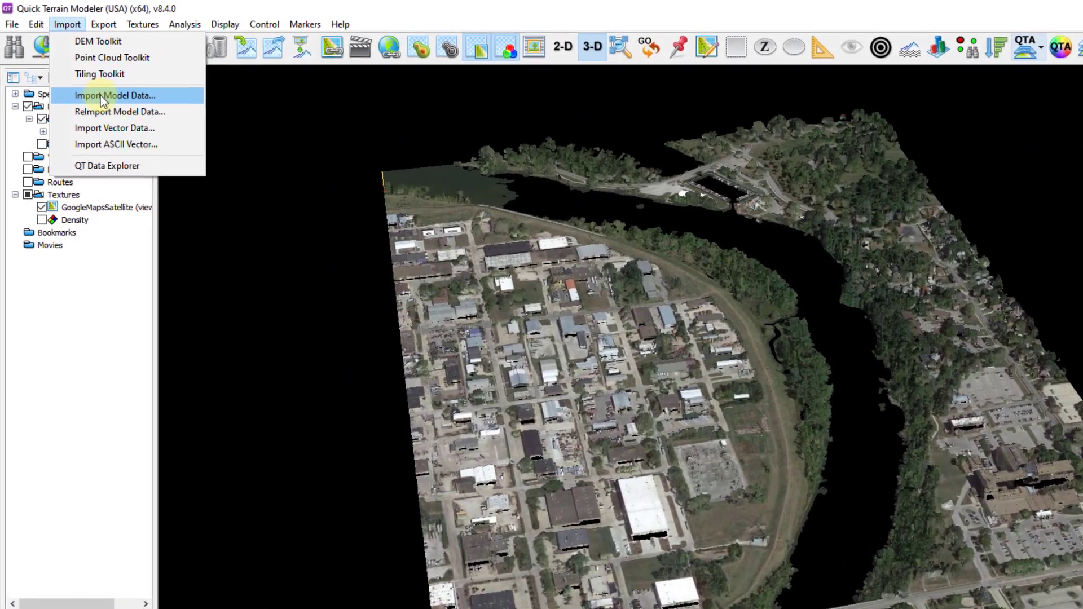
pyautogui.click(85, 79)
pyautogui.moveTo(161, 62); pyautogui.dragTo(325, 149)
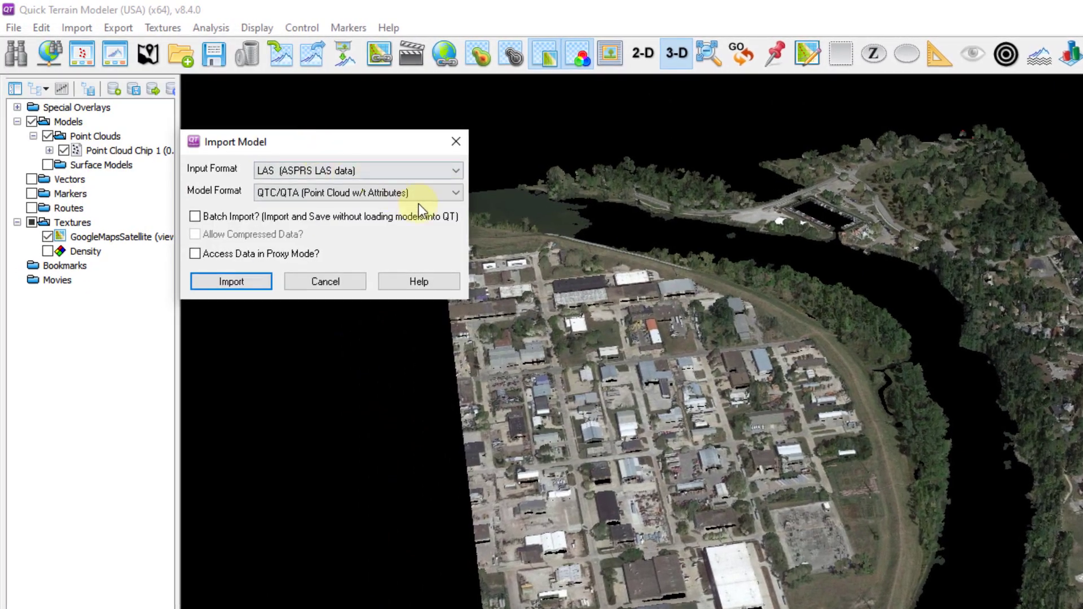
pyautogui.click(455, 170)
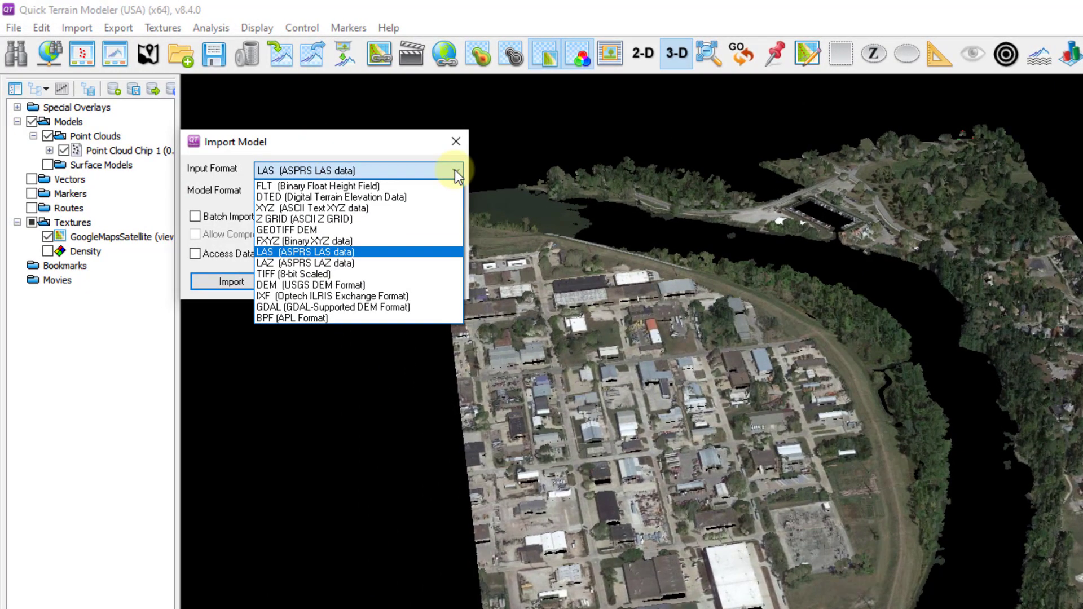
pyautogui.click(390, 263)
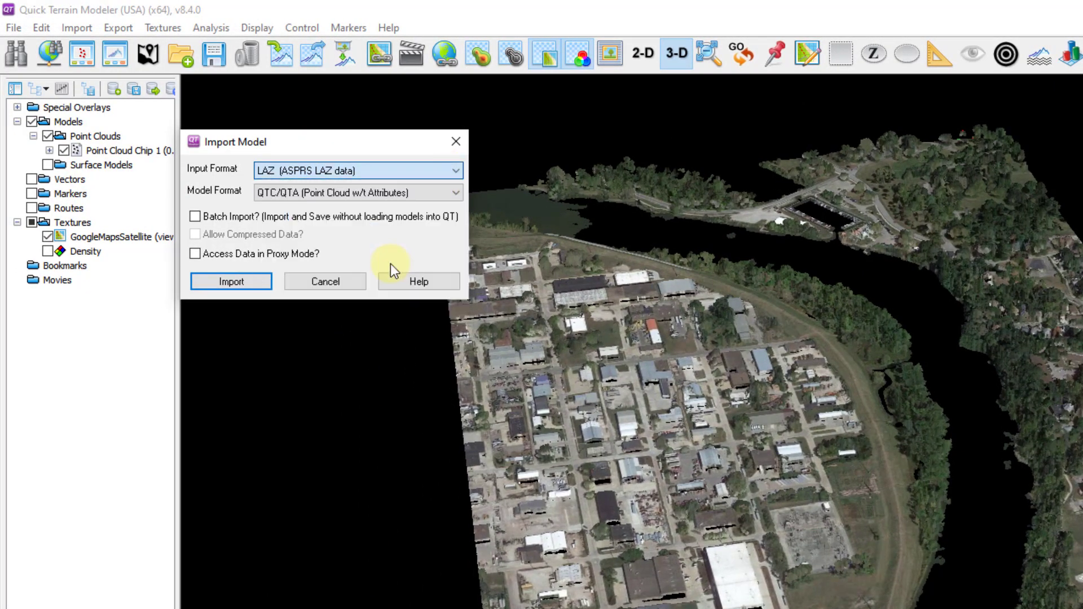
pyautogui.click(306, 186)
pyautogui.click(313, 219)
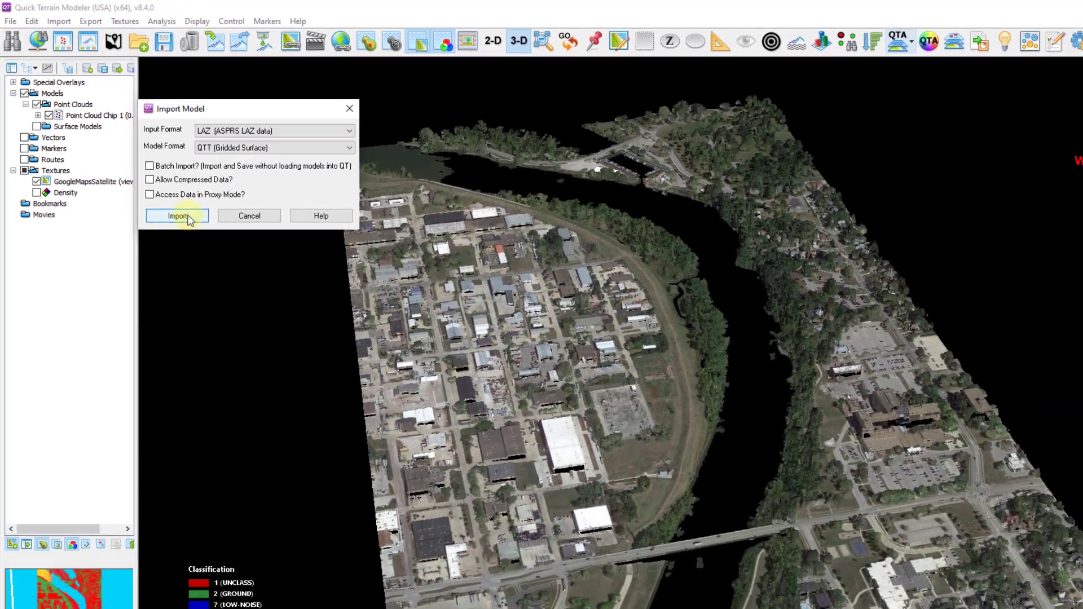
pyautogui.click(228, 277)
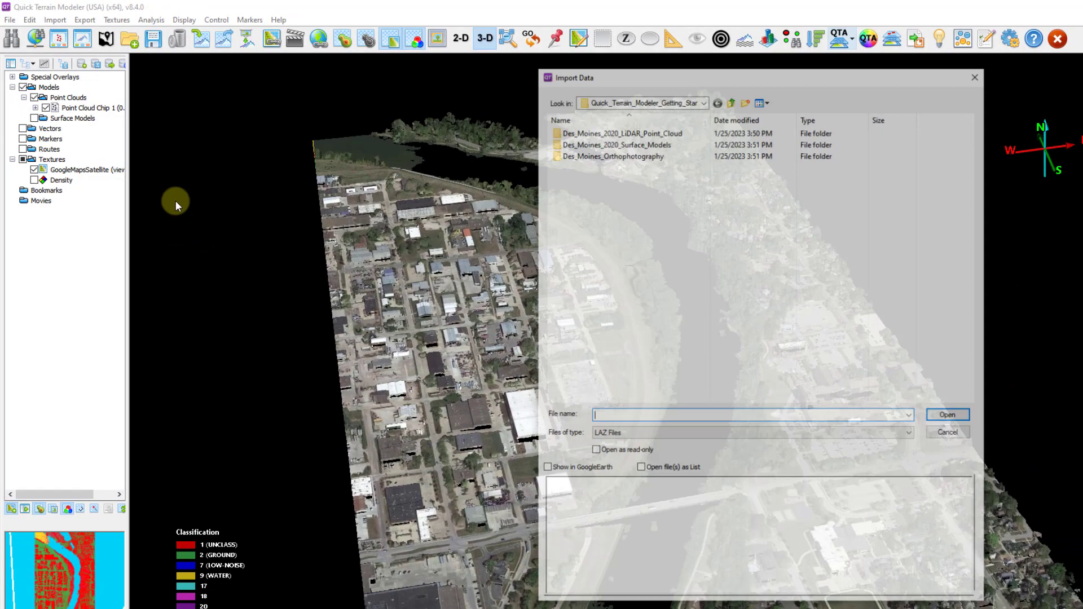
# Open all sixteen Des_Moines_2020 LAZ tiles, processed as a group at grid sampling 1.
pyautogui.doubleClick(649, 134)
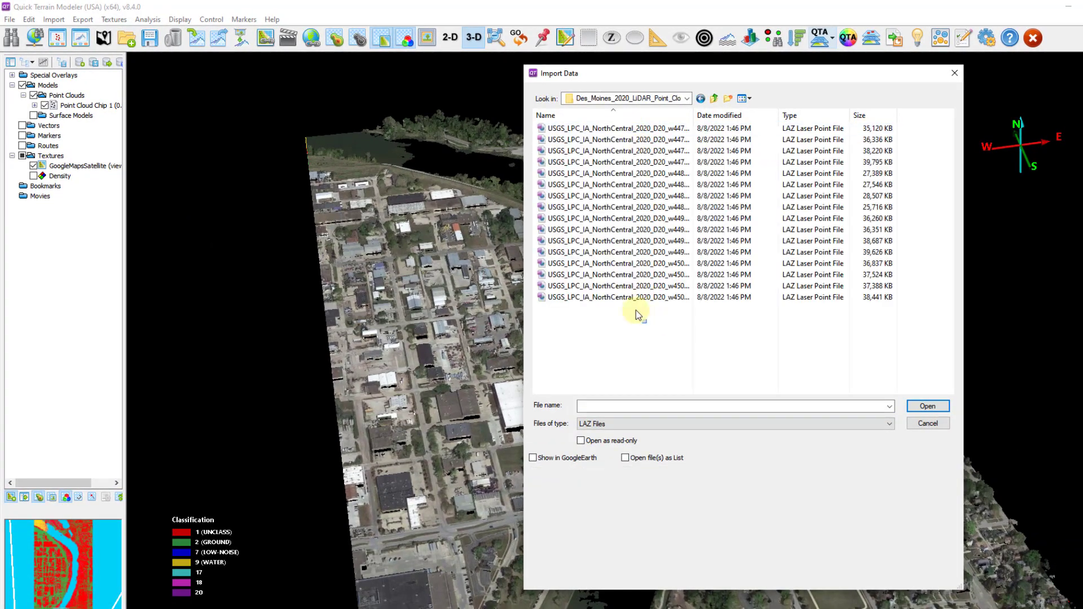
pyautogui.moveTo(637, 315); pyautogui.dragTo(587, 99)
pyautogui.click(927, 406)
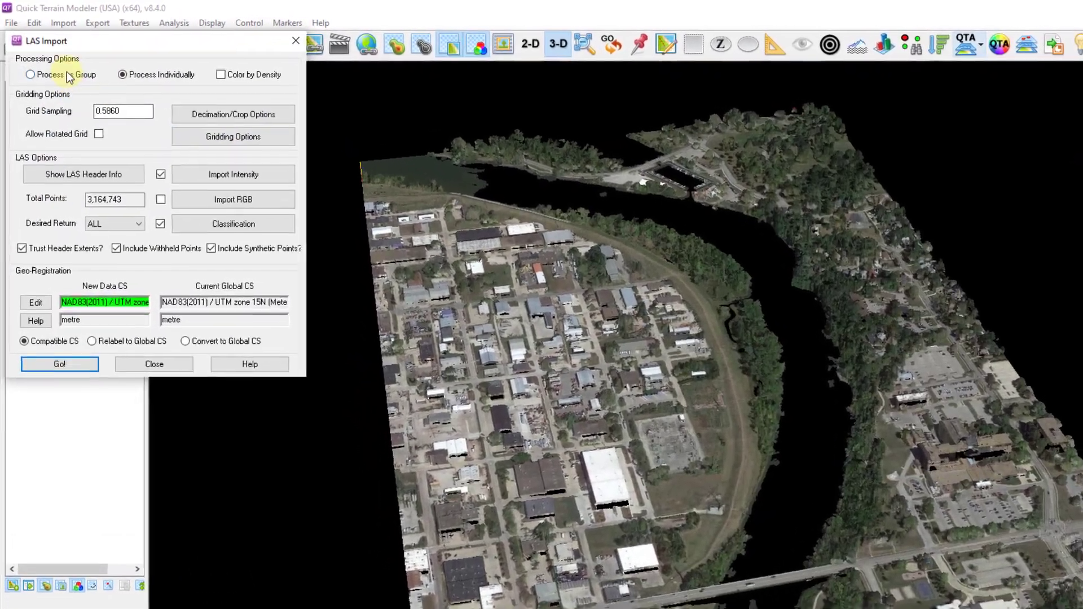
pyautogui.click(57, 65)
pyautogui.moveTo(112, 96); pyautogui.dragTo(72, 98)
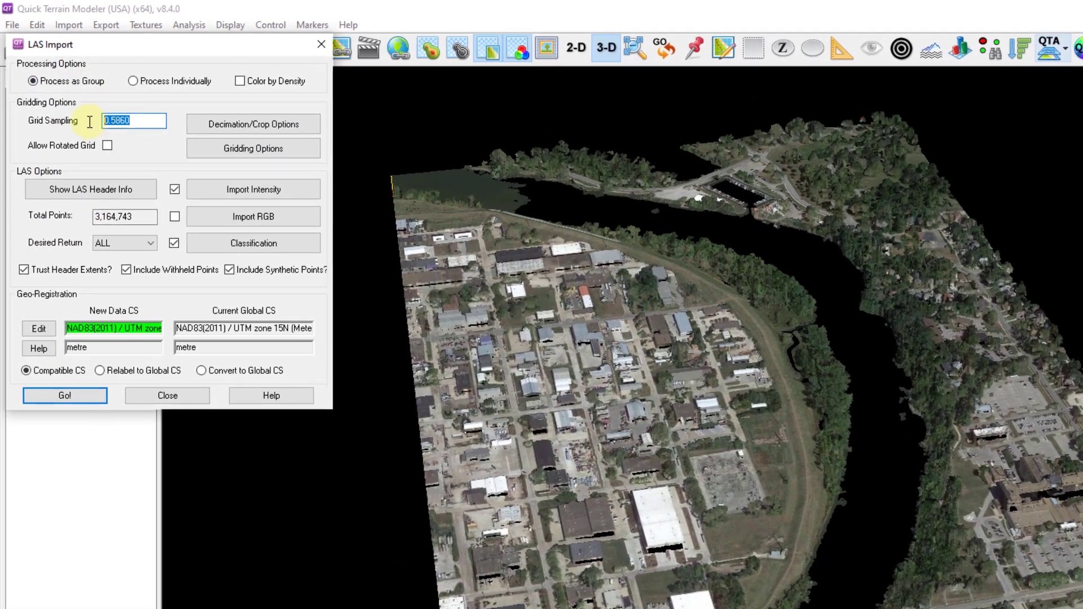
pyautogui.write('1')
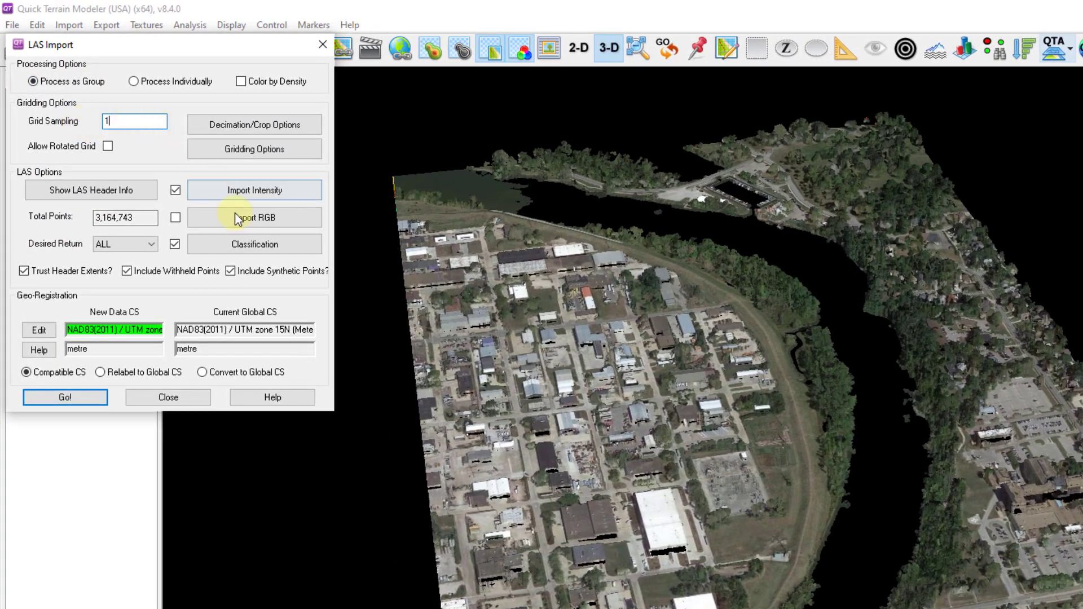
# Restrict the import to the ASPRS Ground class only and build the surface.
pyautogui.click(213, 246)
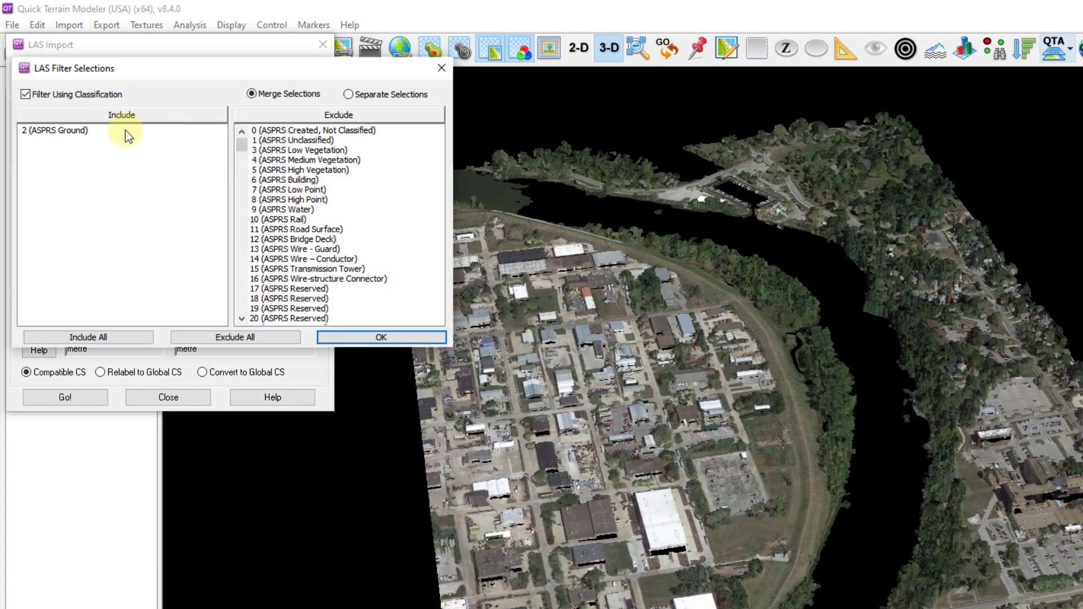
pyautogui.click(227, 337)
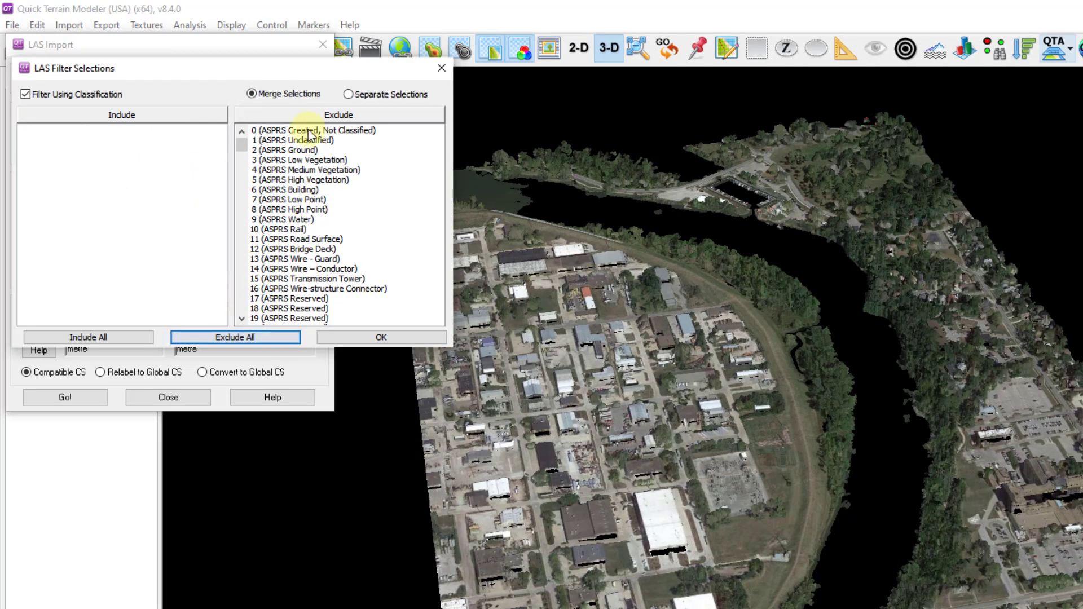
pyautogui.doubleClick(306, 152)
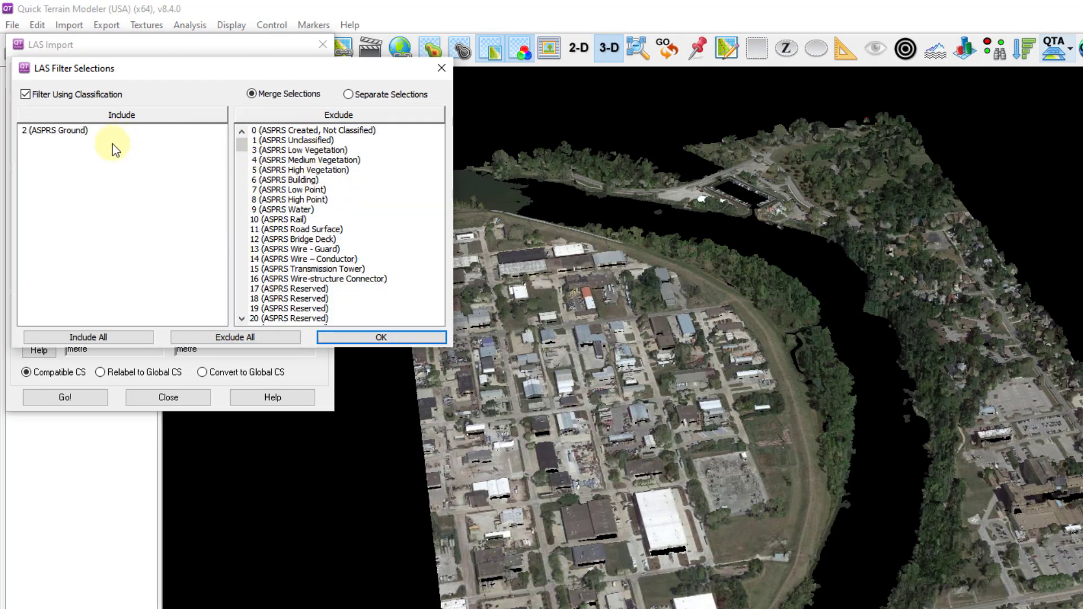
pyautogui.click(420, 340)
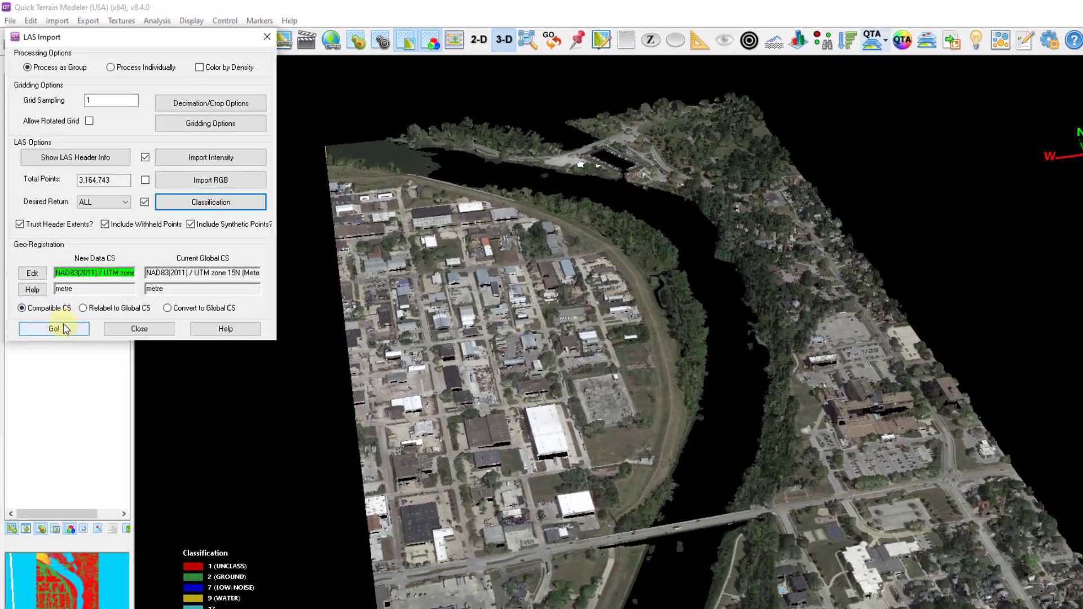
pyautogui.click(53, 329)
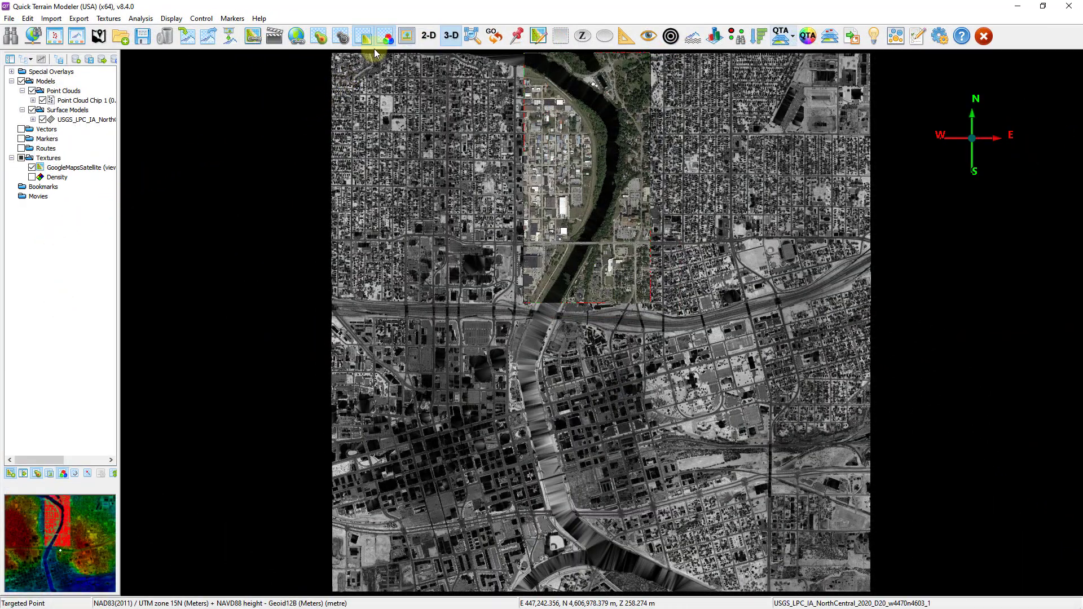
# Show the new surface as shaded relief and tilt the view low over the river.
pyautogui.click(386, 37)
pyautogui.moveTo(404, 259); pyautogui.dragTo(487, 244)
pyautogui.scroll(10, 487, 244)
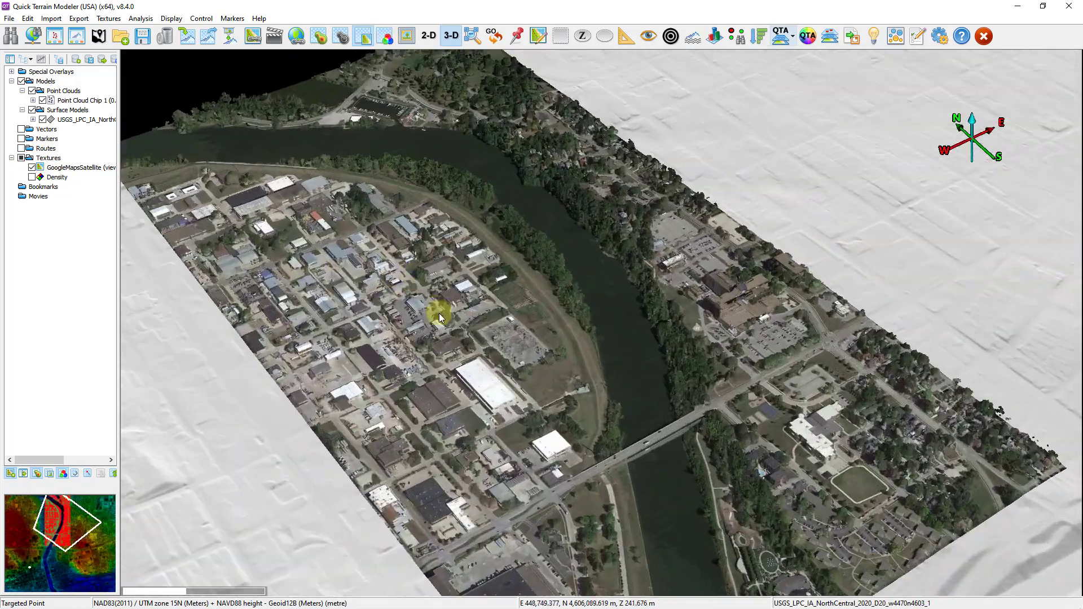
pyautogui.moveTo(440, 318)
pyautogui.mouseDown()
pyautogui.moveTo(455, 319)
pyautogui.moveTo(433, 302)
pyautogui.moveTo(426, 310)
pyautogui.mouseUp()
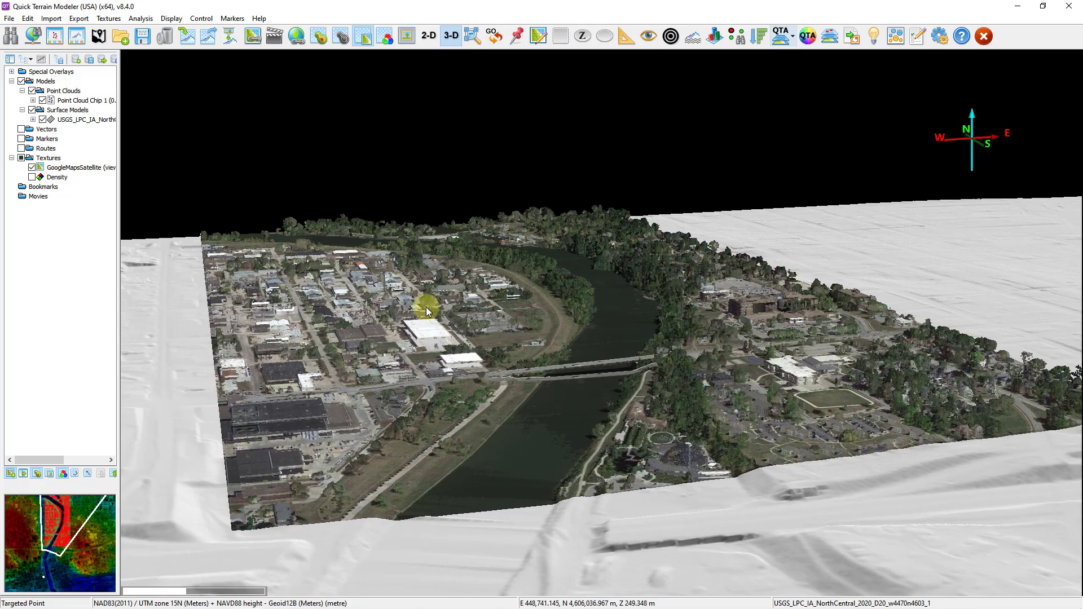
# Rename the new surface model to 'Bare Earth DEM'.
pyautogui.rightClick(82, 121)
pyautogui.click(111, 138)
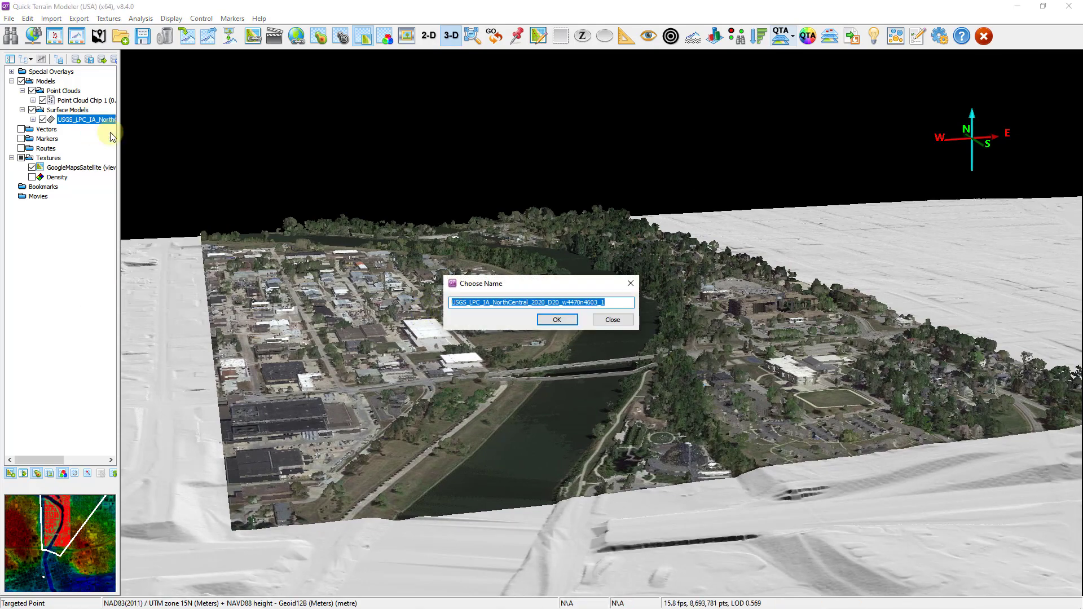
pyautogui.write('Bare Earth DEM')
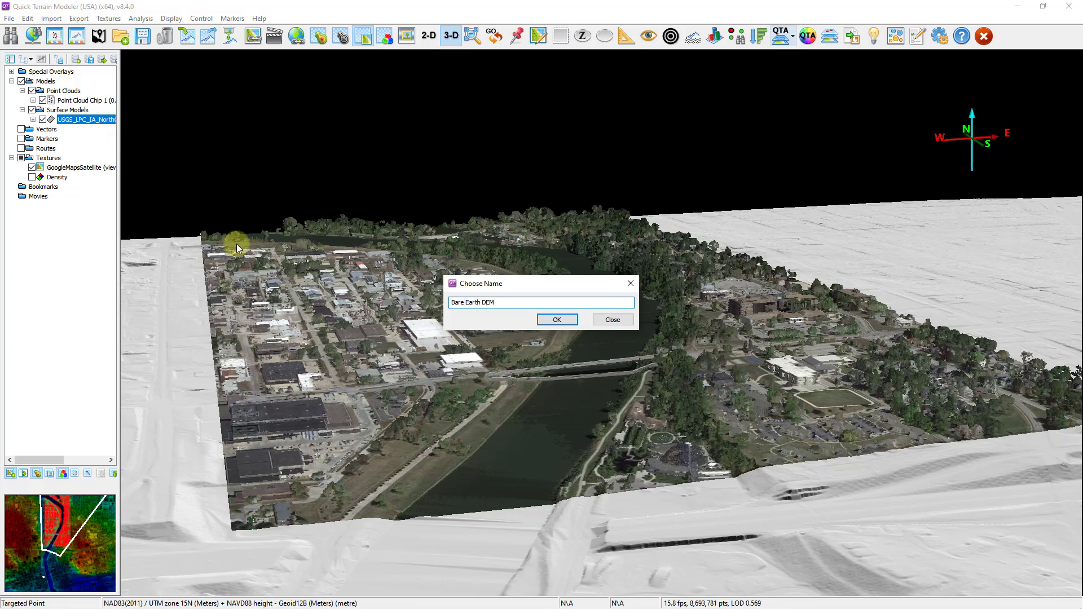
pyautogui.click(564, 324)
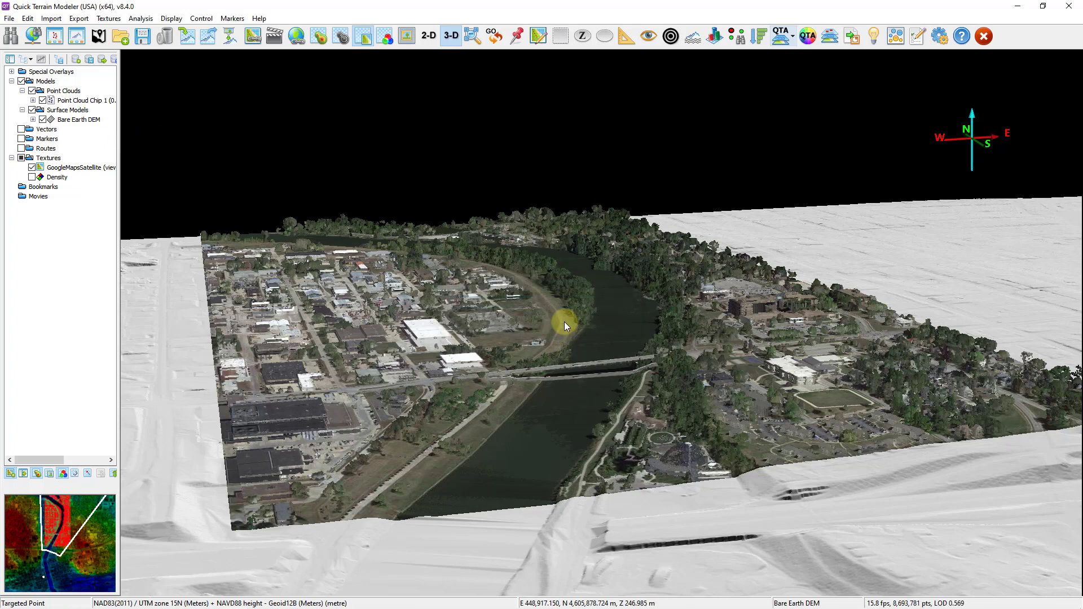
# Hide Bare Earth DEM and colour the point cloud by classification, viewed top-down over the river.
pyautogui.click(43, 120)
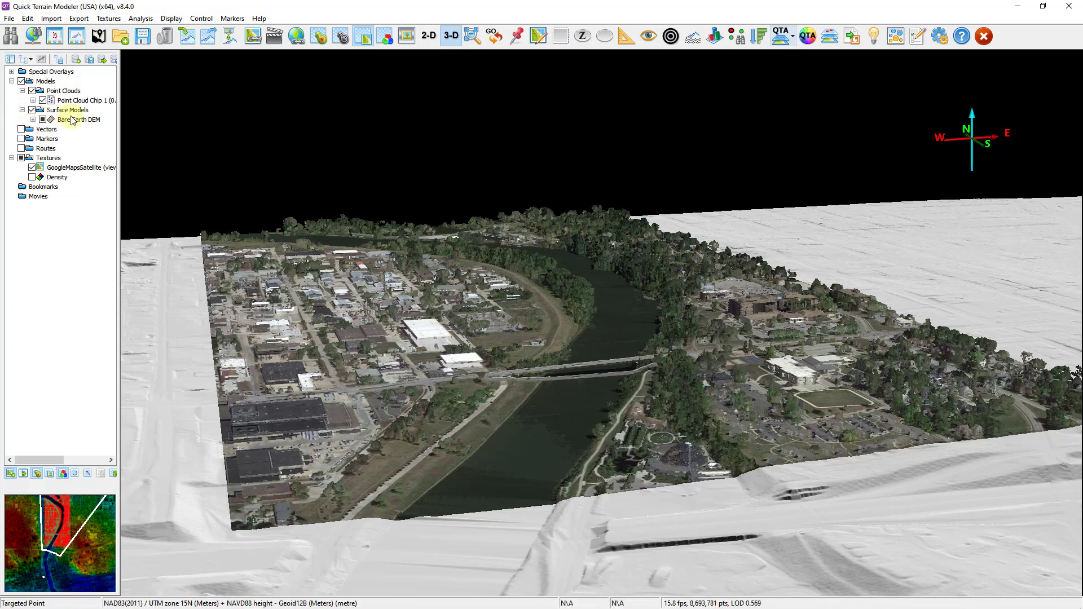
pyautogui.click(365, 37)
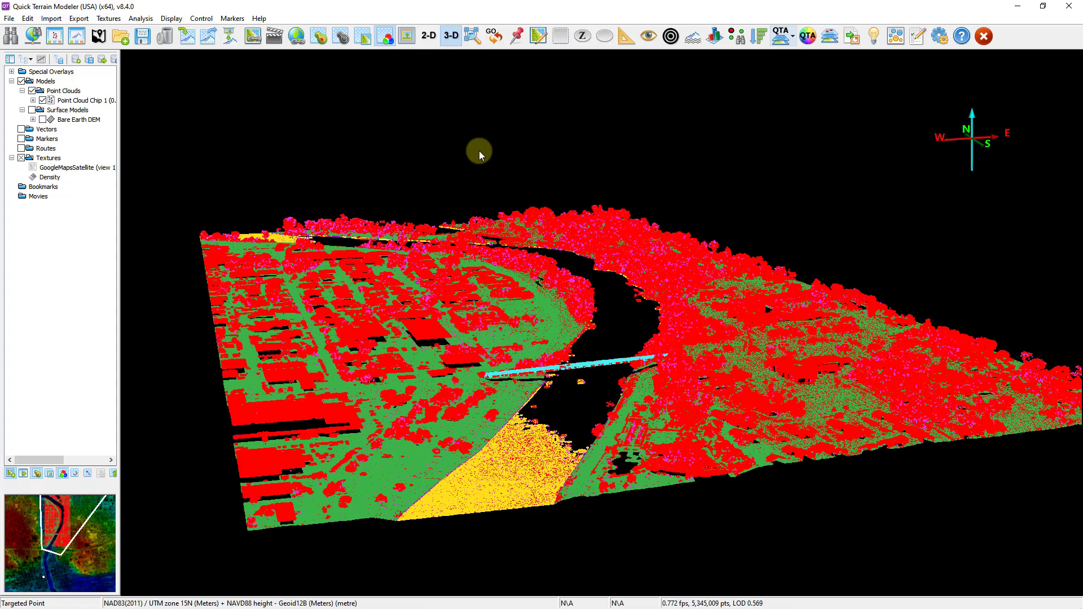
pyautogui.moveTo(479, 151)
pyautogui.mouseDown()
pyautogui.moveTo(522, 232)
pyautogui.moveTo(503, 294)
pyautogui.mouseUp()
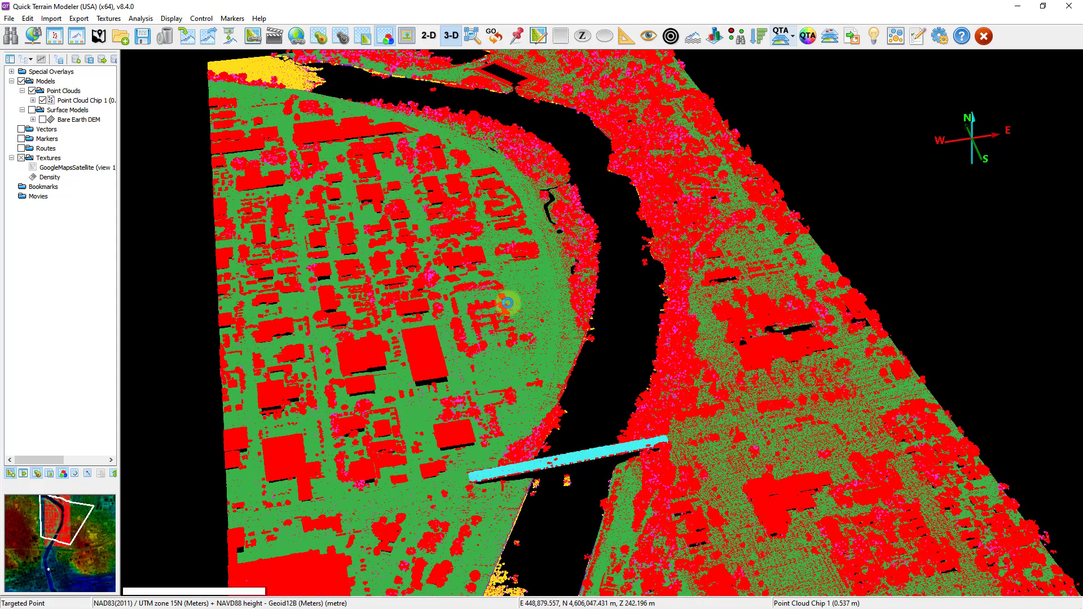
pyautogui.scroll(-2, 509, 308)
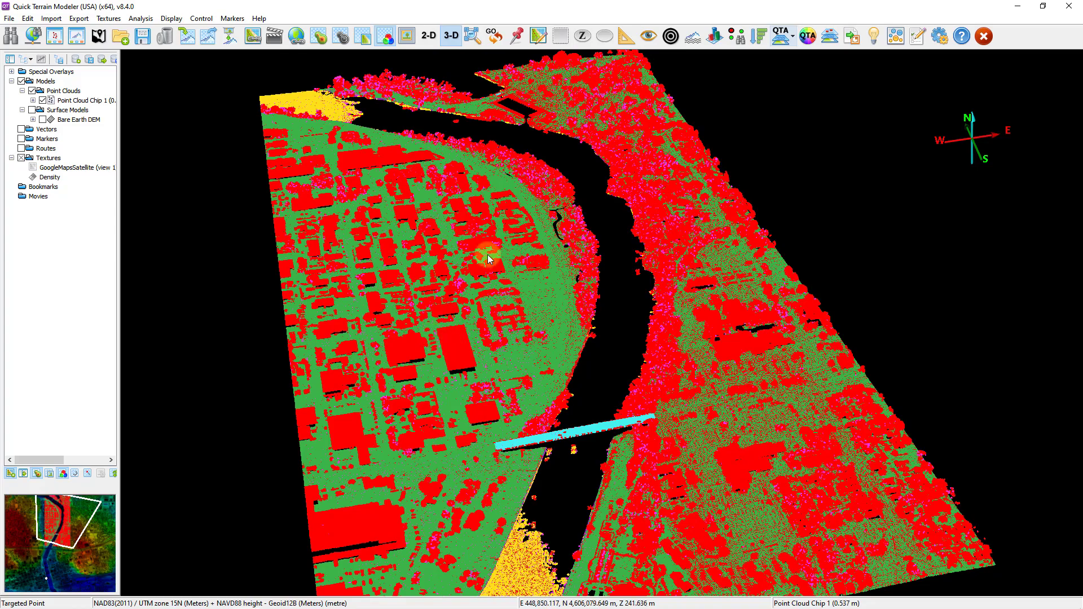
# Run the Classification and Extraction Tool for buildings, replacing only Unclassified points.
pyautogui.click(140, 18)
pyautogui.click(232, 221)
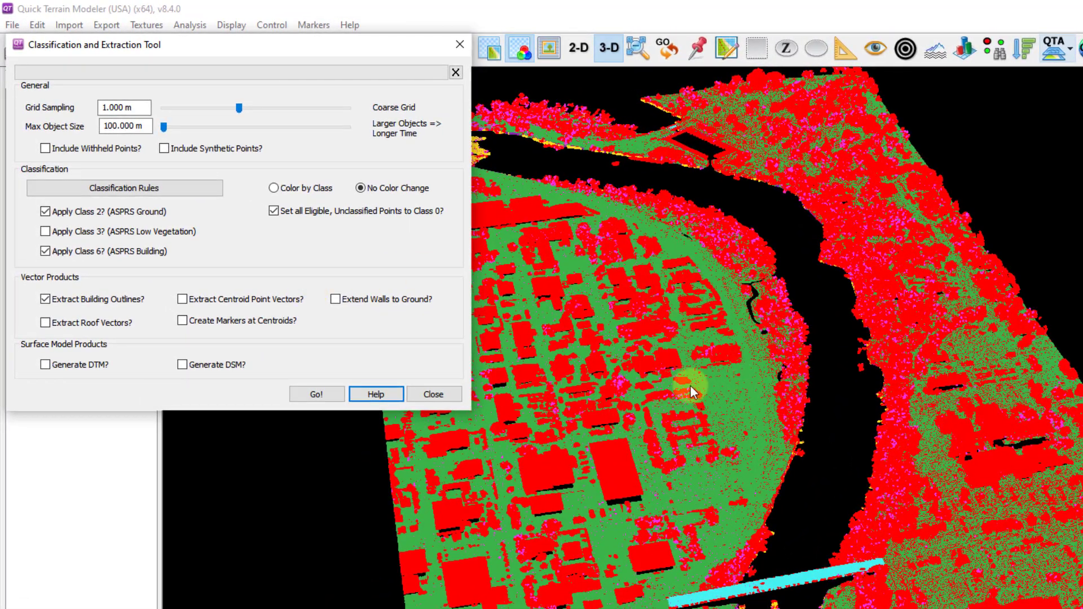
pyautogui.click(137, 190)
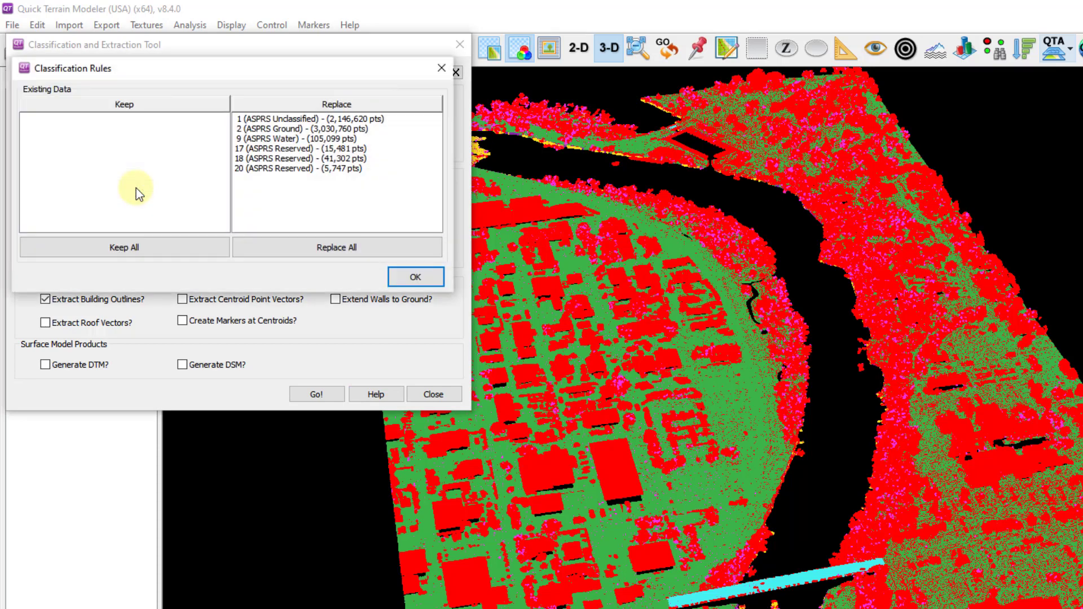
pyautogui.click(121, 247)
pyautogui.doubleClick(90, 119)
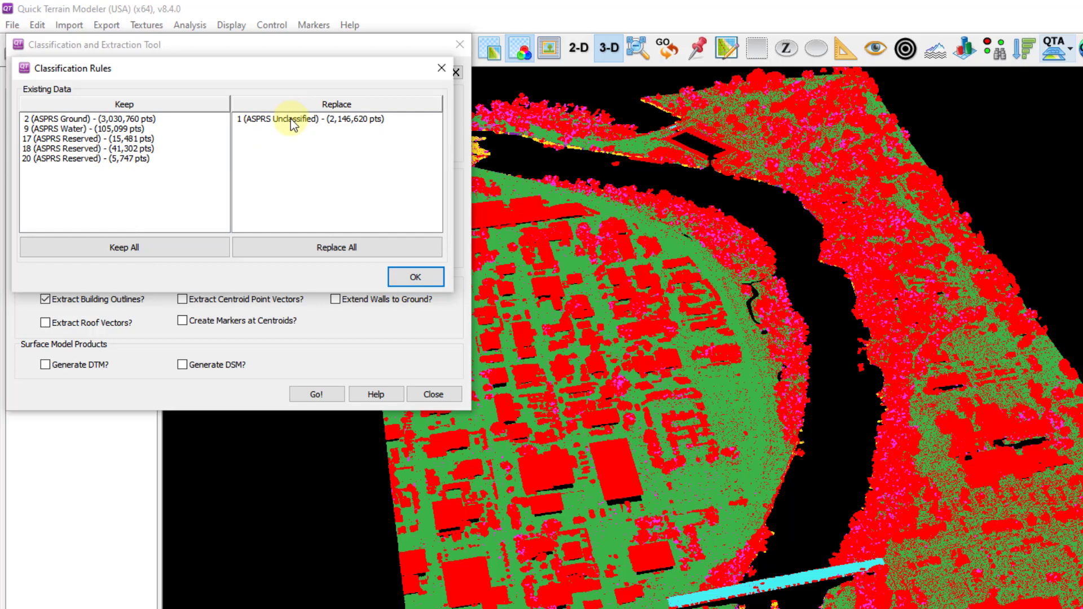
pyautogui.click(417, 276)
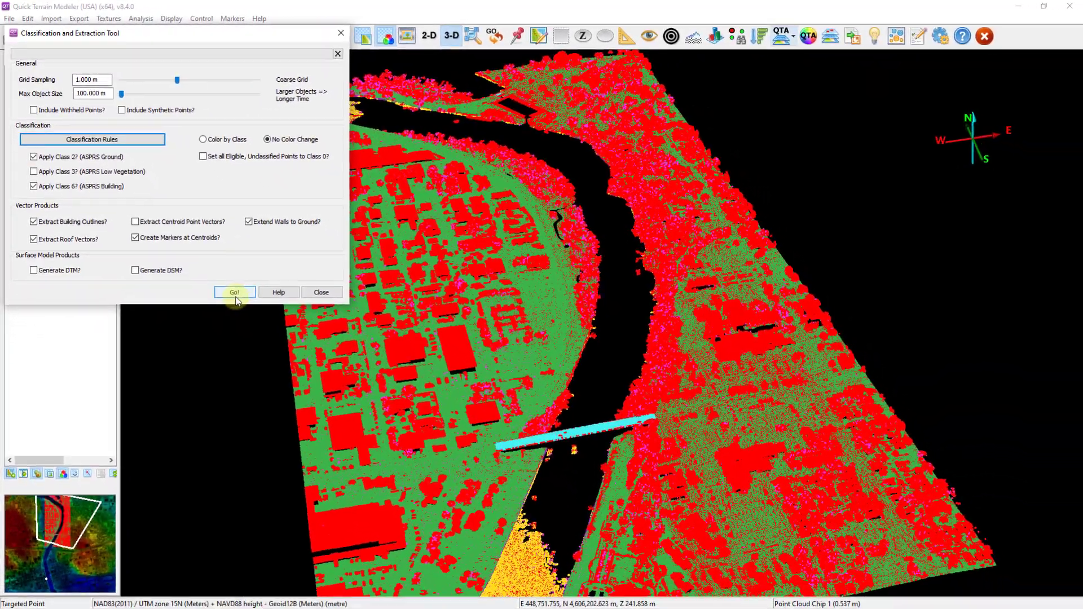
pyautogui.click(235, 292)
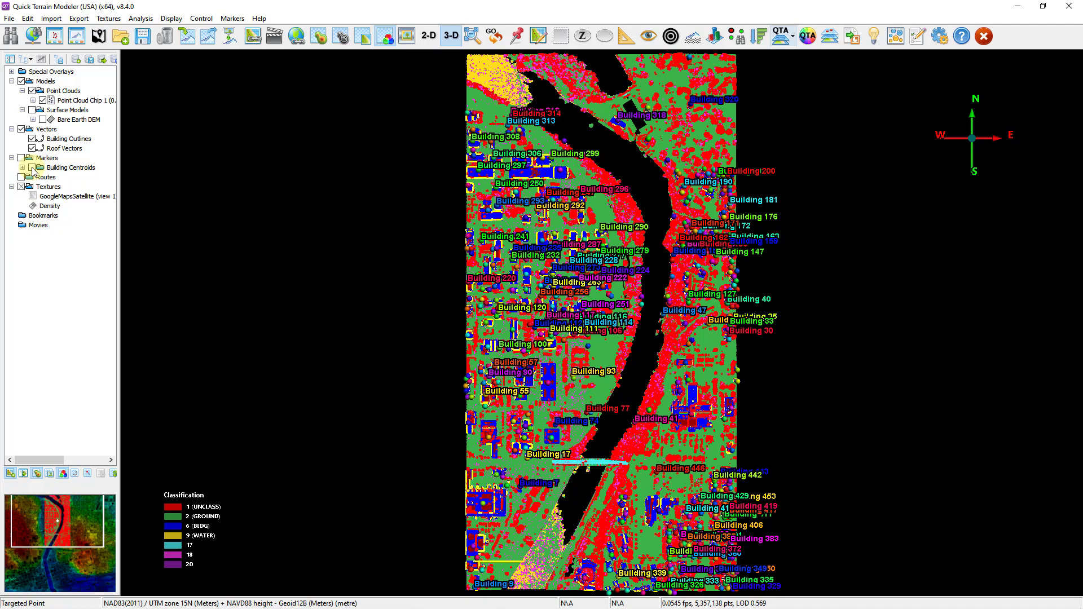
# Hide the Building Outlines and Roof Vectors layers and zoom in on the classified cloud.
pyautogui.click(31, 138)
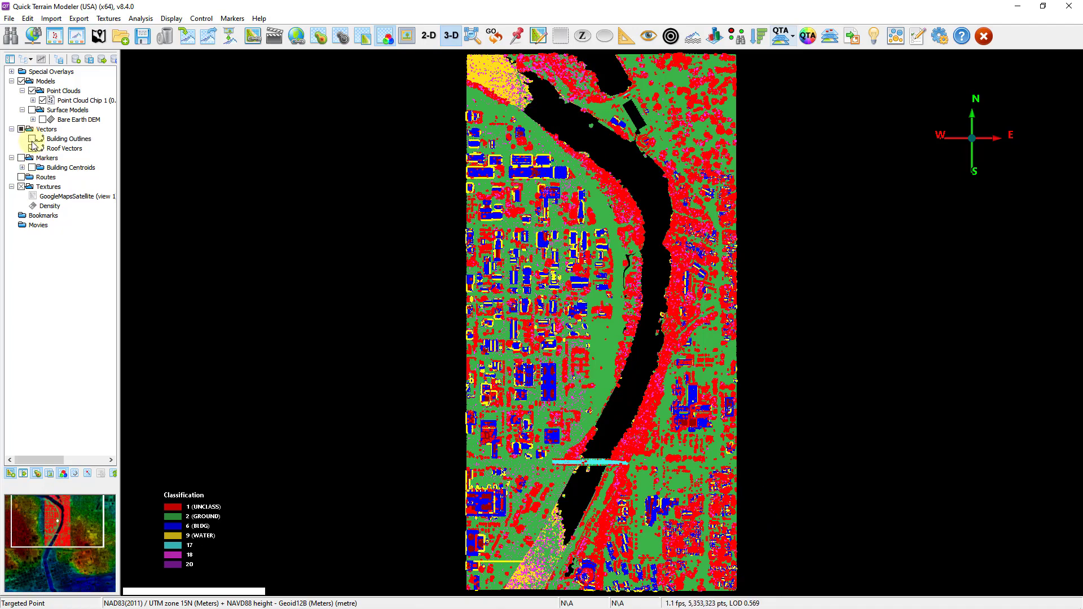
pyautogui.click(32, 148)
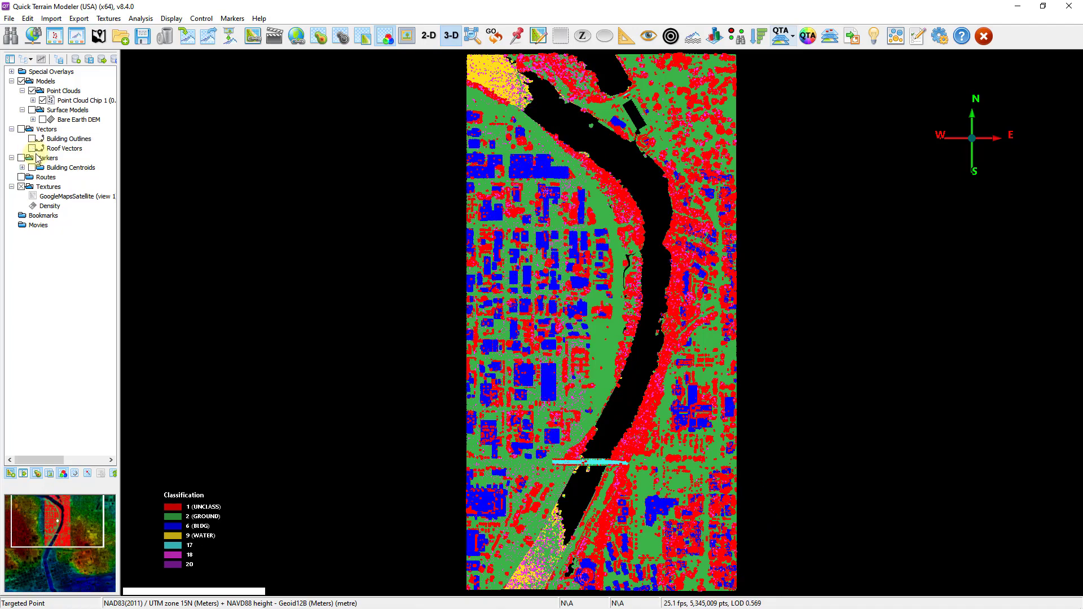
pyautogui.moveTo(653, 380); pyautogui.dragTo(535, 361)
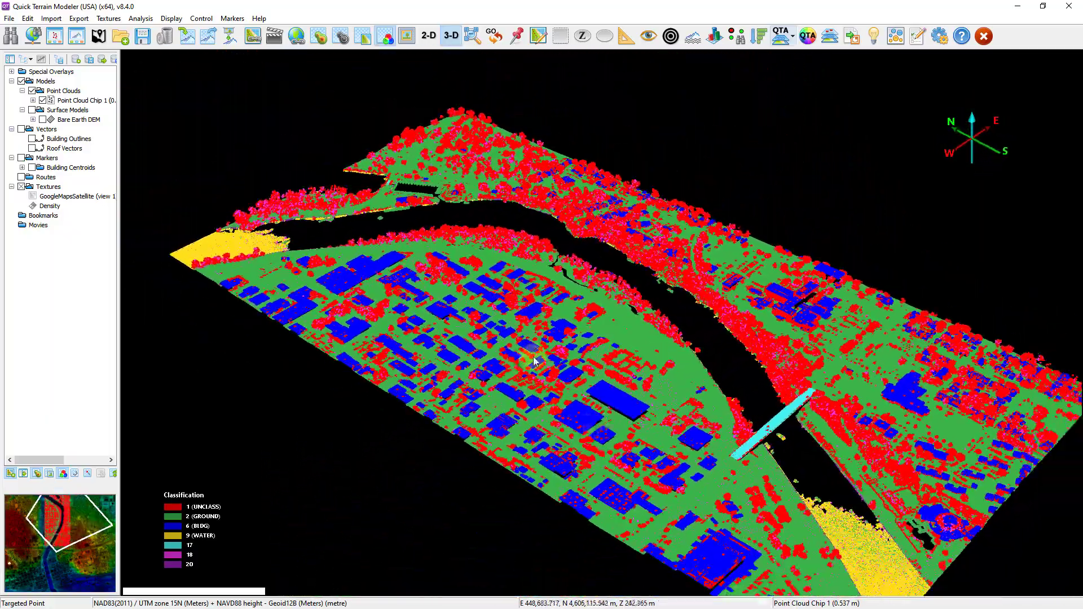
# Show the grey Bare Earth DEM without the point cloud or satellite imagery.
pyautogui.click(42, 120)
pyautogui.click(40, 110)
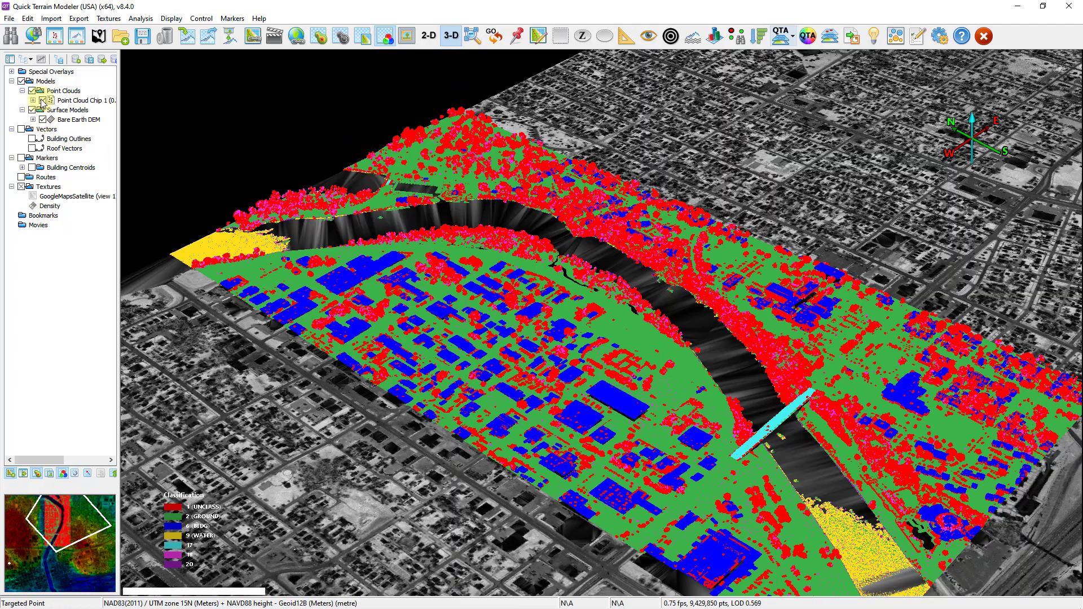
pyautogui.click(42, 100)
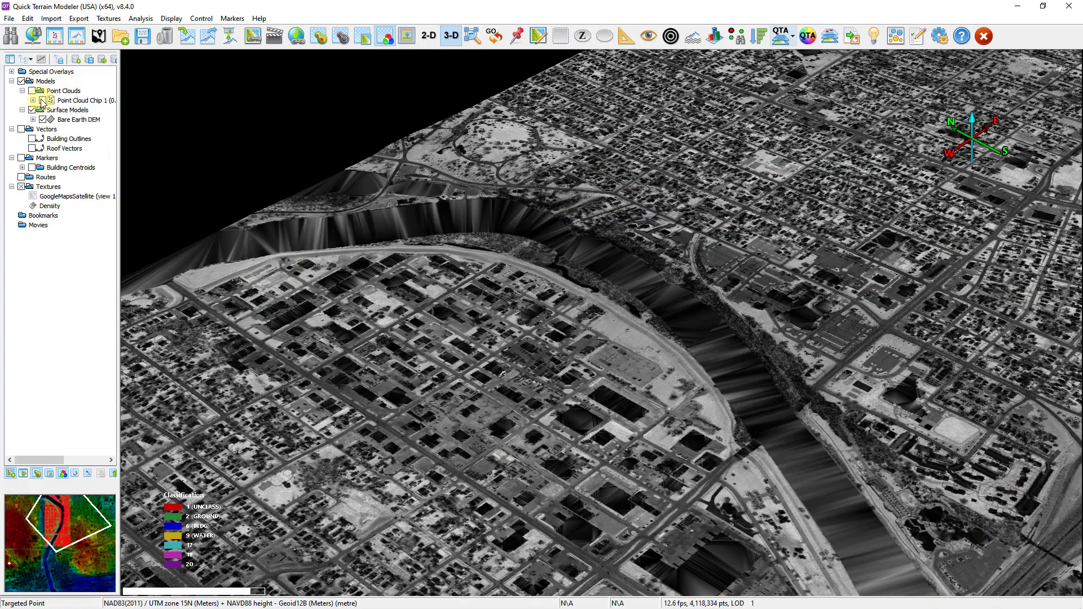
pyautogui.click(384, 41)
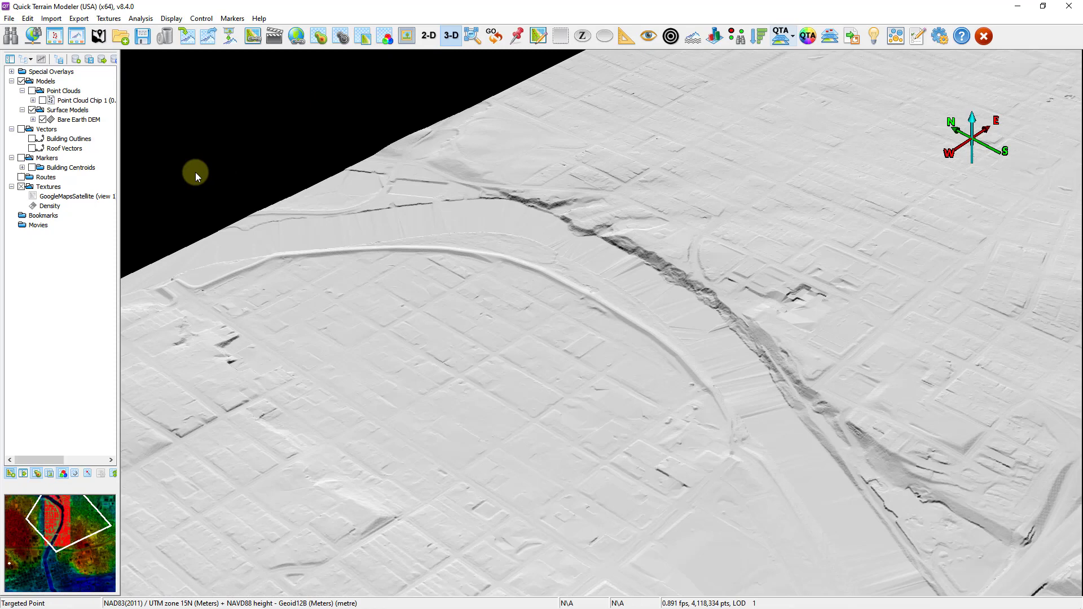
# Display building outlines and 3D roof vectors, then open the building centroid Marker Manager.
pyautogui.click(32, 139)
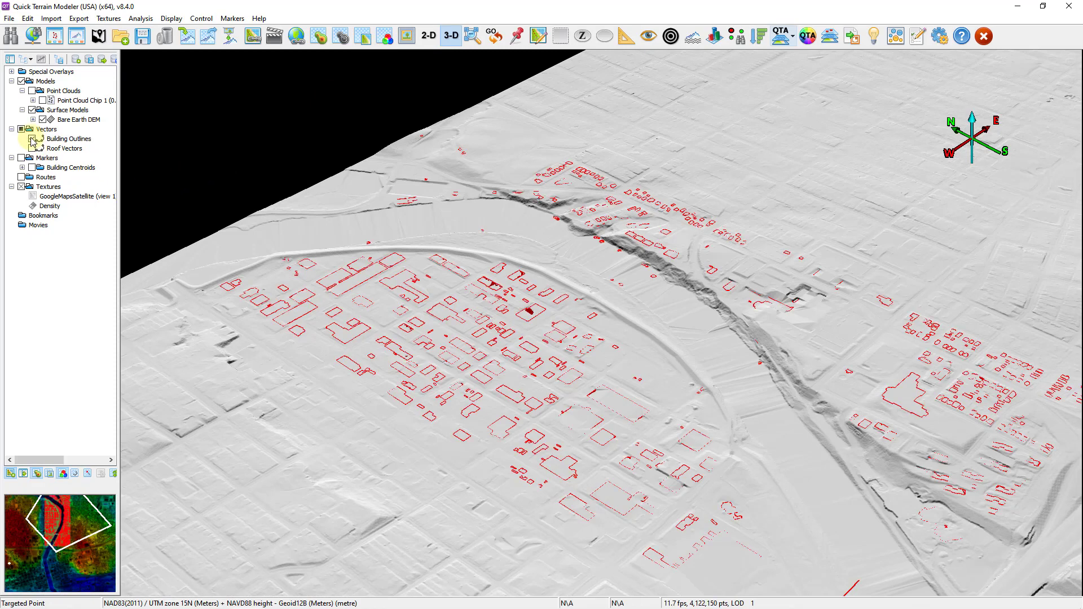
pyautogui.click(32, 148)
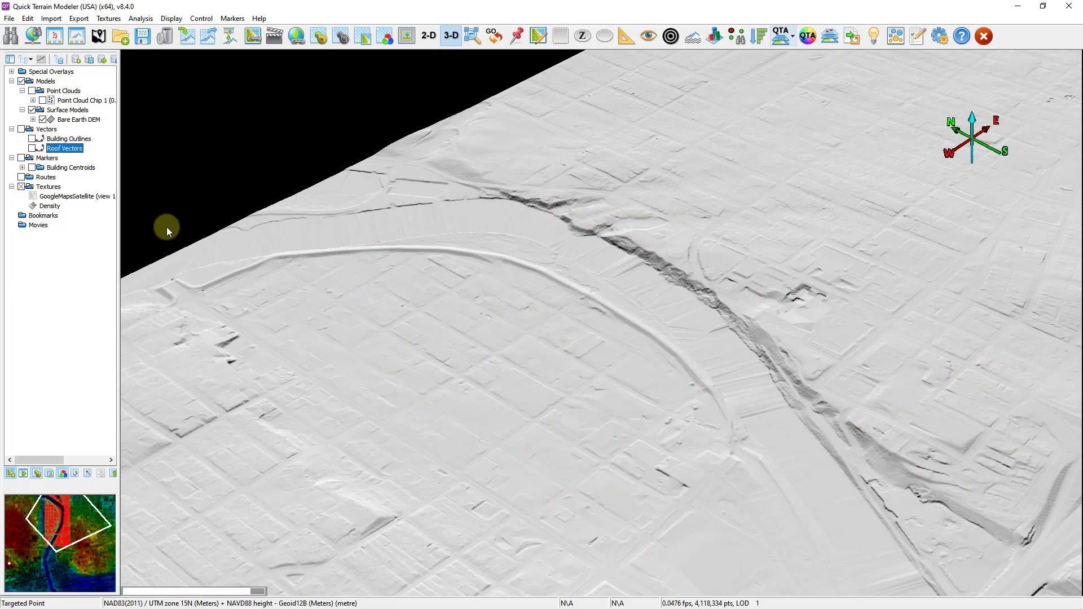
pyautogui.scroll(5, 415, 371)
pyautogui.scroll(5, 416, 371)
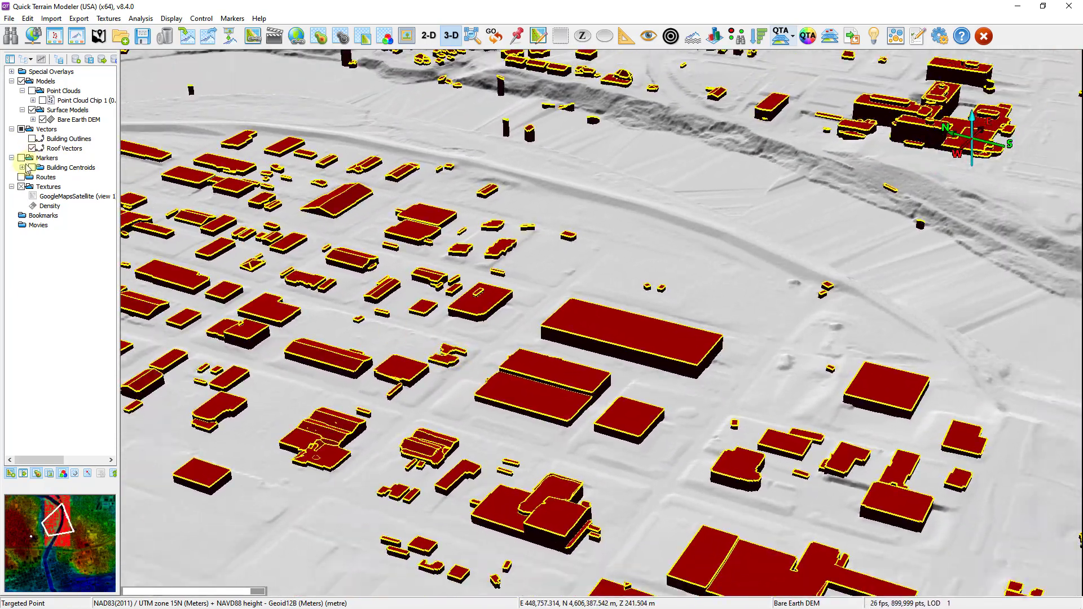
pyautogui.click(33, 168)
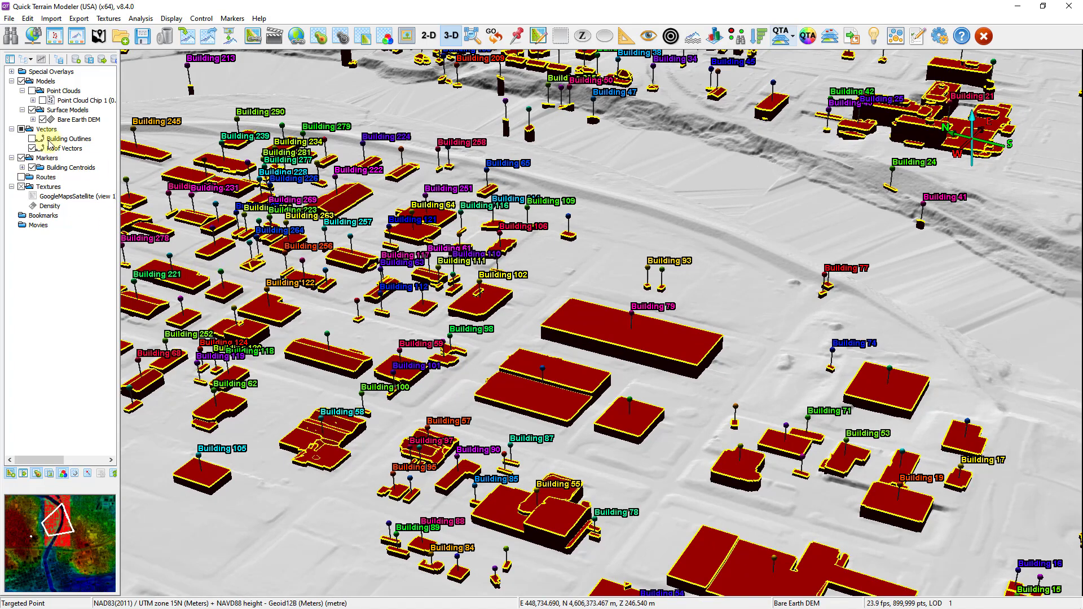
pyautogui.click(32, 166)
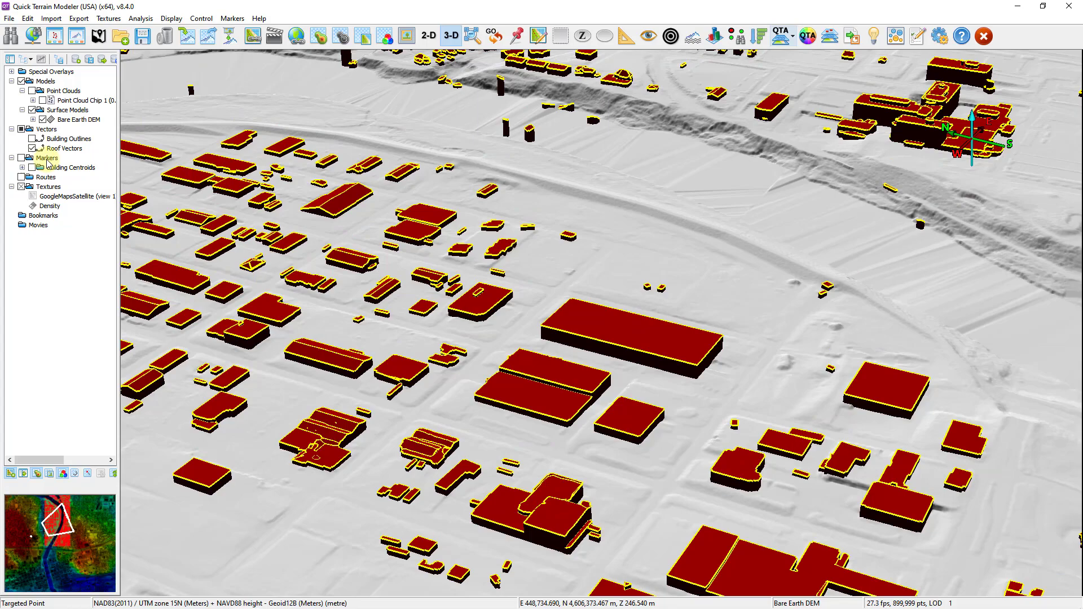
pyautogui.rightClick(49, 163)
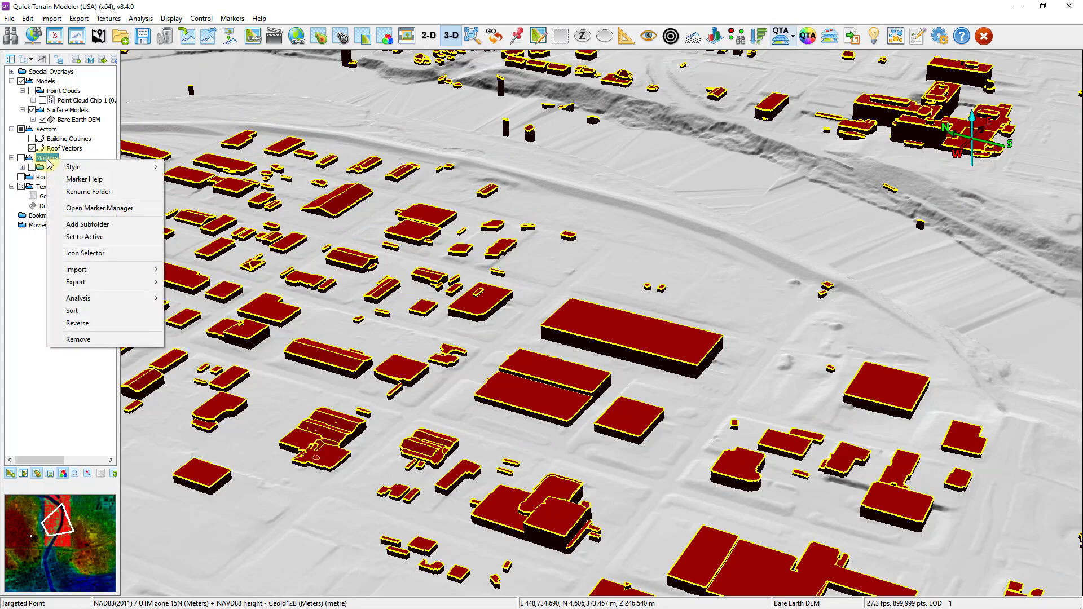
pyautogui.click(125, 208)
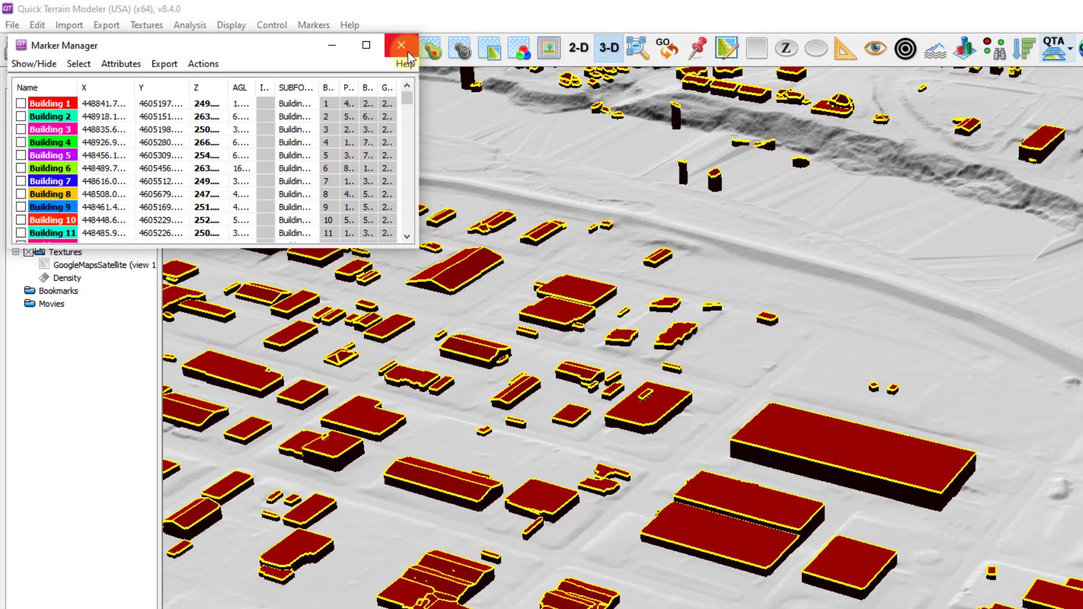
# Close the Marker Manager and drag the large building's roof-outline corner to its roof edge.
pyautogui.click(406, 49)
pyautogui.moveTo(564, 254)
pyautogui.mouseDown()
pyautogui.moveTo(768, 461)
pyautogui.moveTo(641, 425)
pyautogui.moveTo(617, 390)
pyautogui.mouseUp()
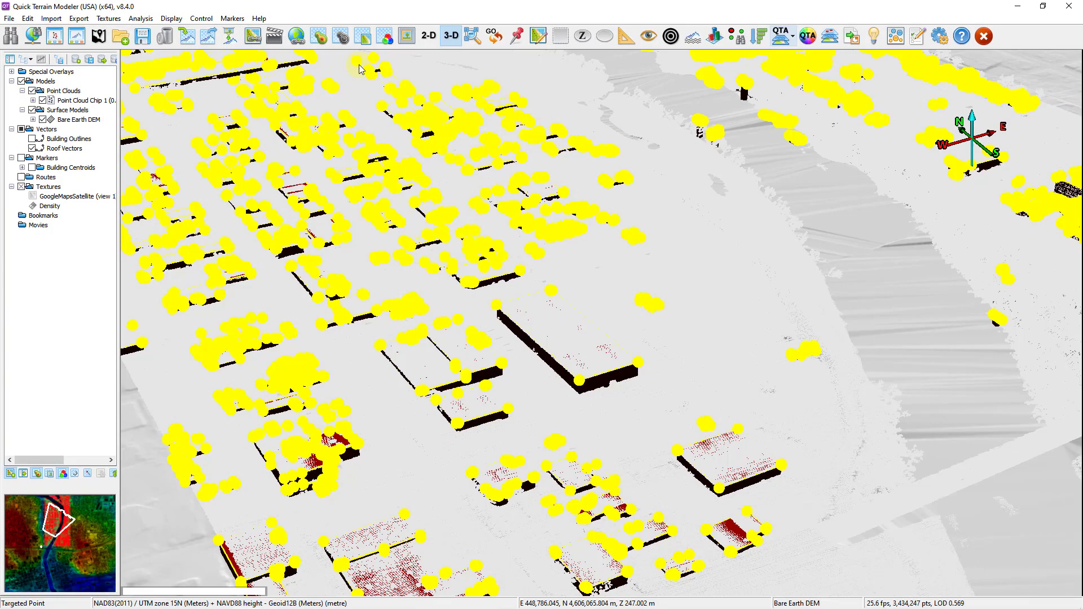
pyautogui.scroll(5, 619, 316)
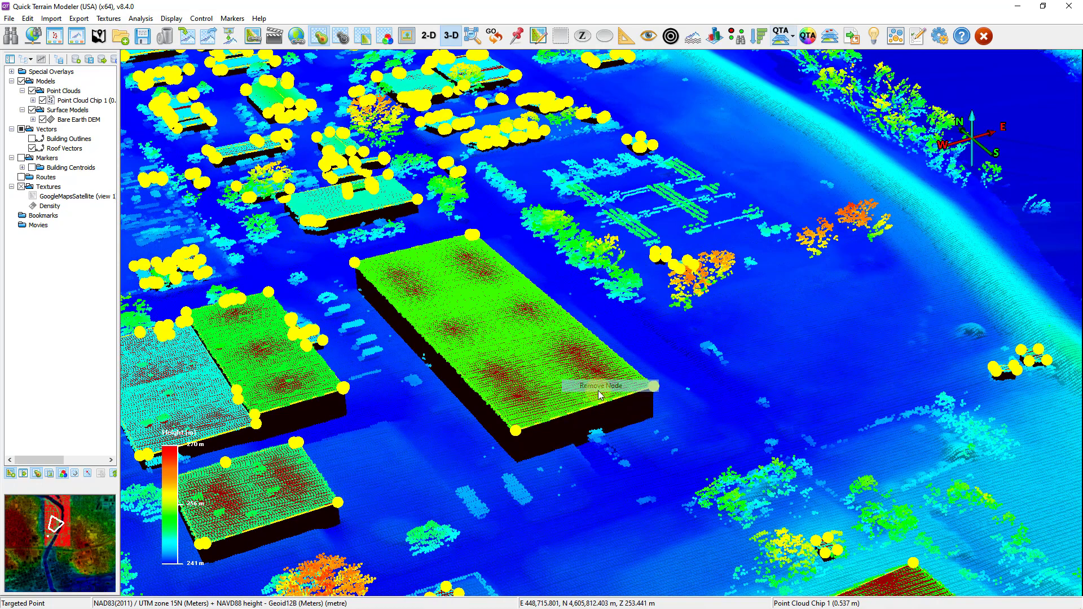
pyautogui.moveTo(654, 389)
pyautogui.mouseDown()
pyautogui.moveTo(581, 356)
pyautogui.moveTo(553, 357)
pyautogui.moveTo(573, 388)
pyautogui.moveTo(649, 385)
pyautogui.mouseUp()
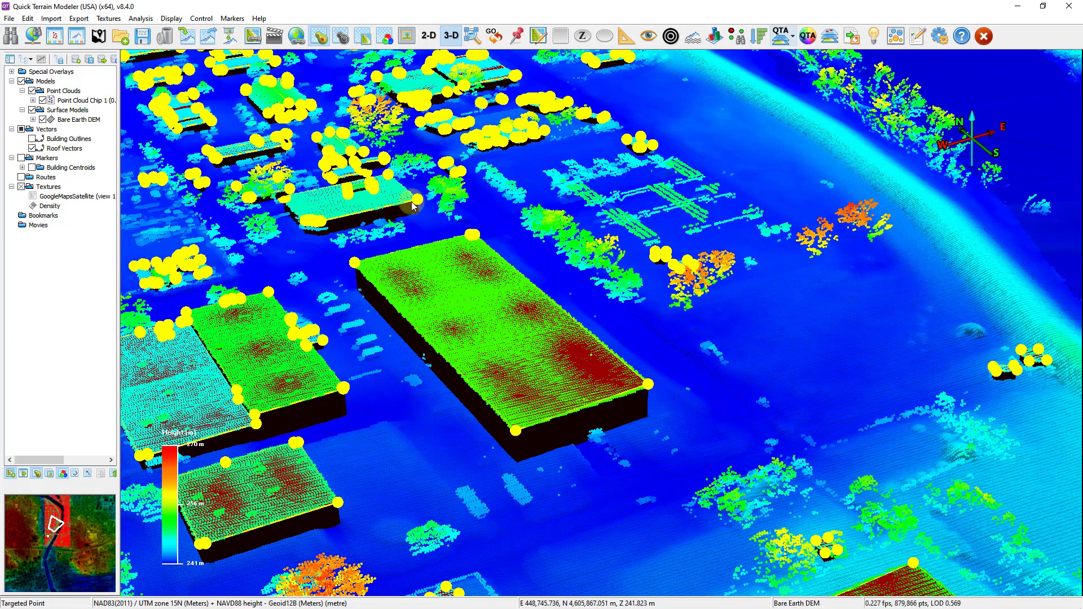
# Turn off vector Edit Mode from the Edit menu.
pyautogui.click(28, 18)
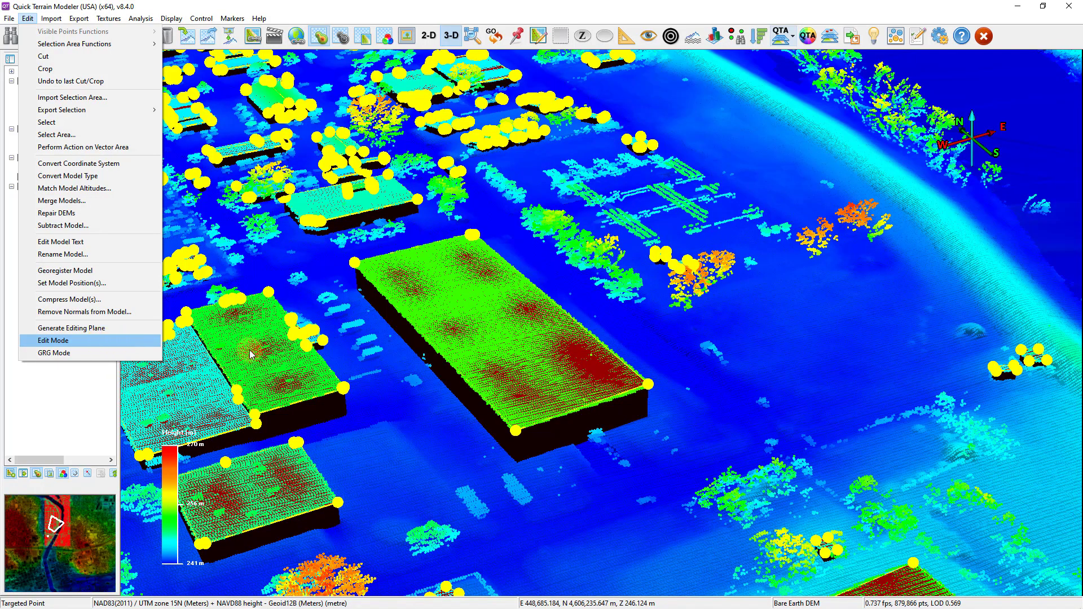
pyautogui.click(678, 347)
pyautogui.click(678, 402)
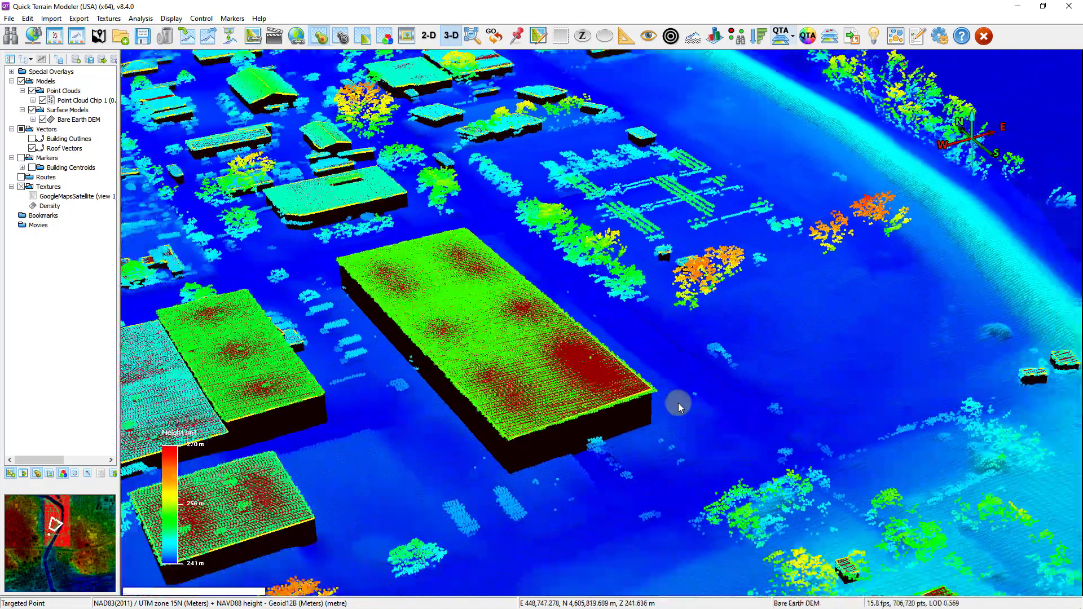
# Run AGL Analyst with the Loaded Model algorithm using Bare Earth DEM as ground.
pyautogui.scroll(-10, 678, 403)
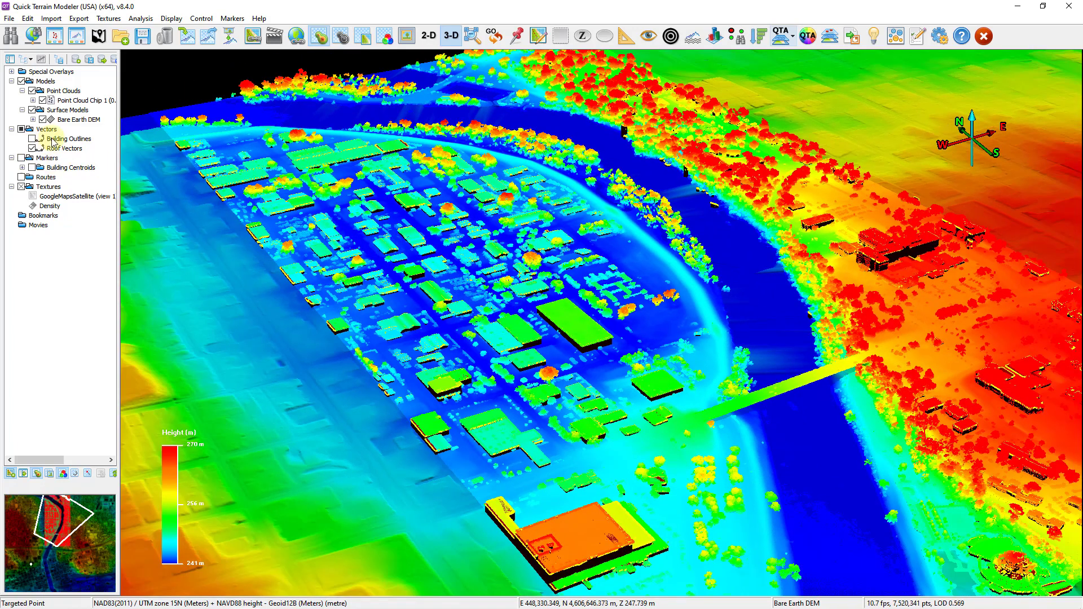
pyautogui.click(141, 19)
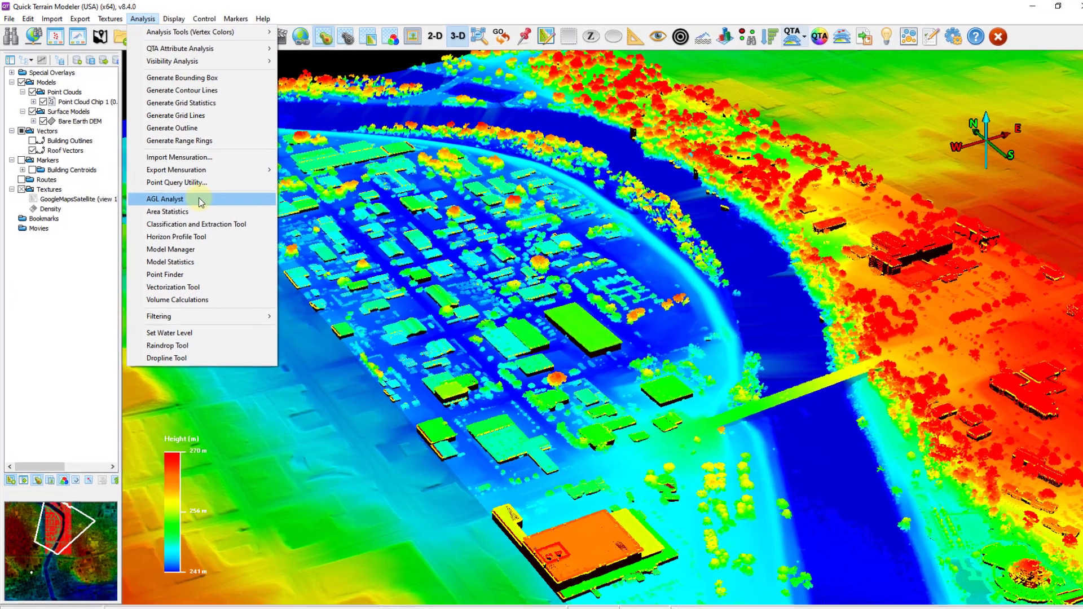
pyautogui.click(195, 196)
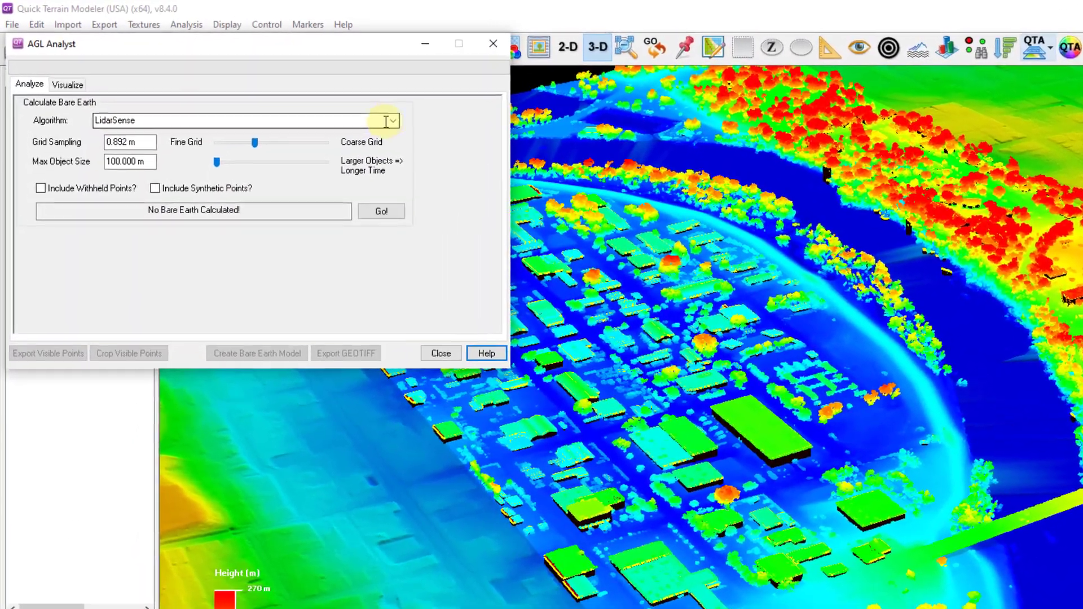
pyautogui.click(374, 115)
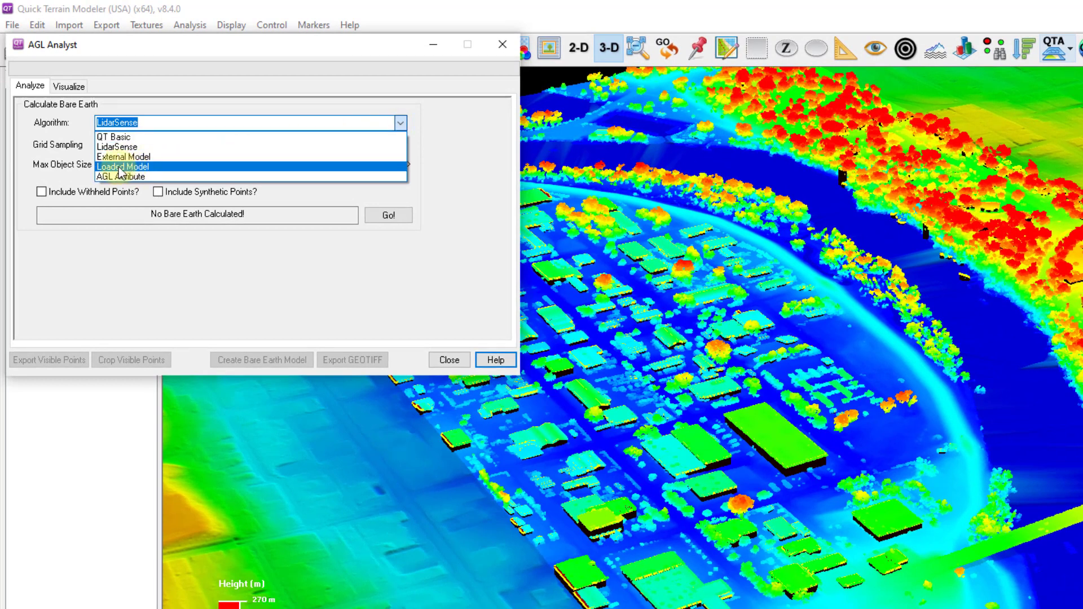
pyautogui.click(120, 167)
pyautogui.click(388, 215)
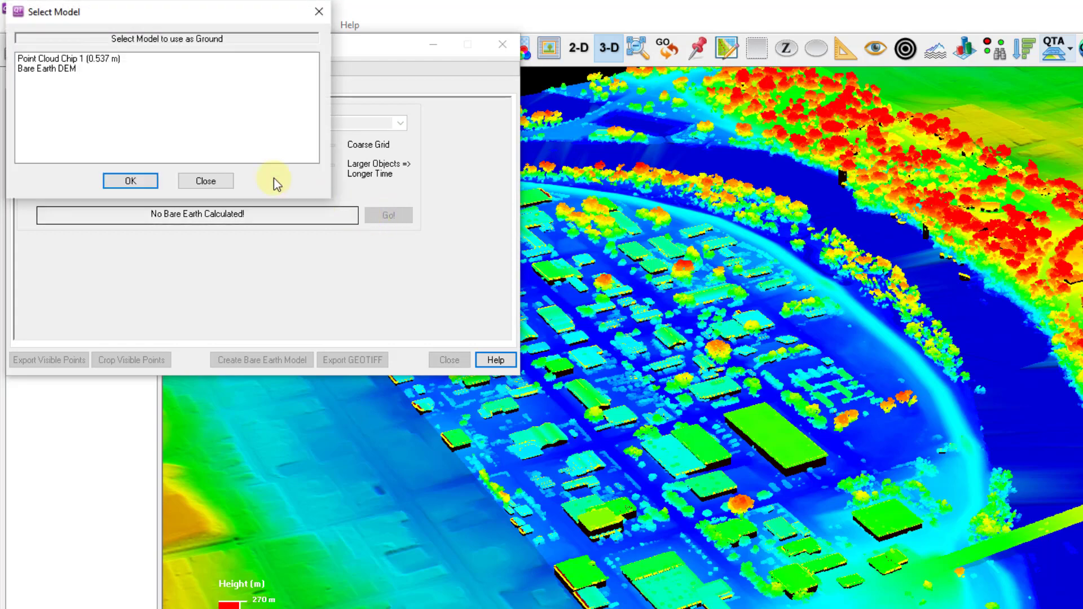
pyautogui.click(70, 68)
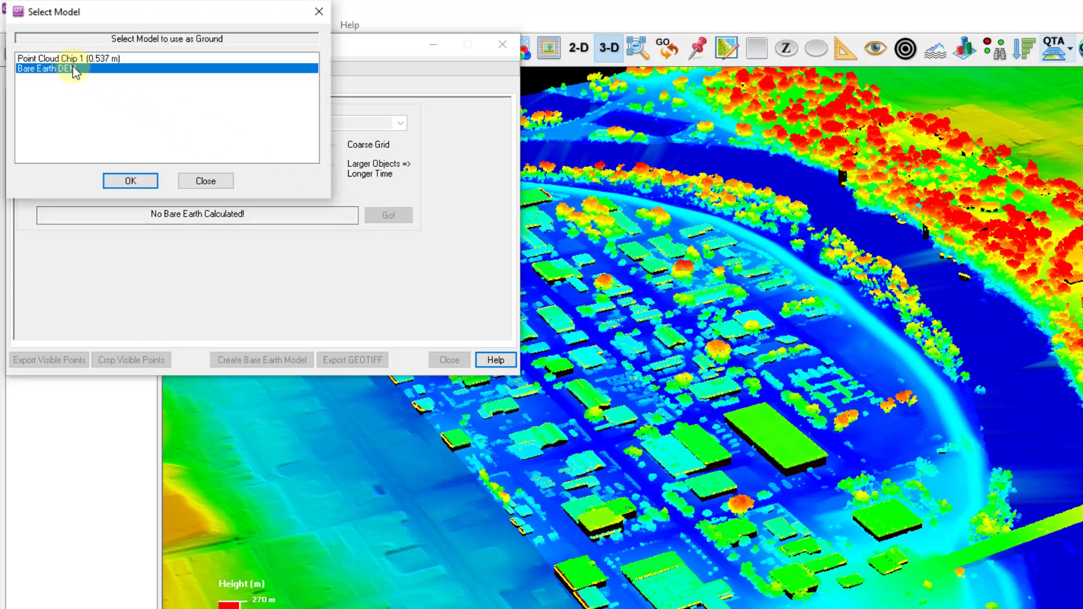
pyautogui.click(133, 181)
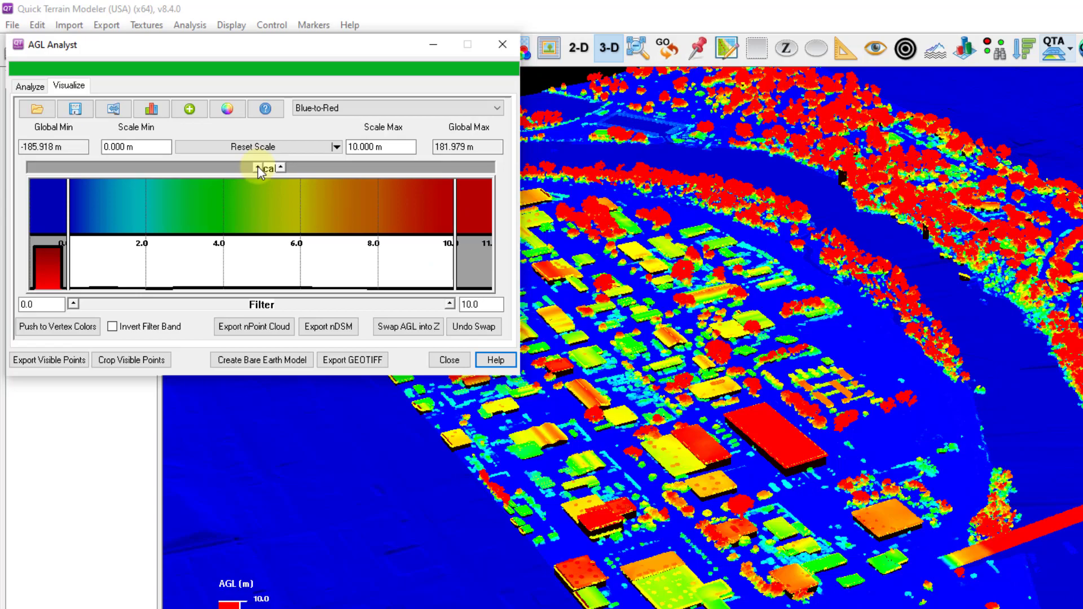
# Adjust the AGL Scale and Filter sliders to about -0.9 to 13.1 m.
pyautogui.moveTo(258, 166); pyautogui.dragTo(284, 168)
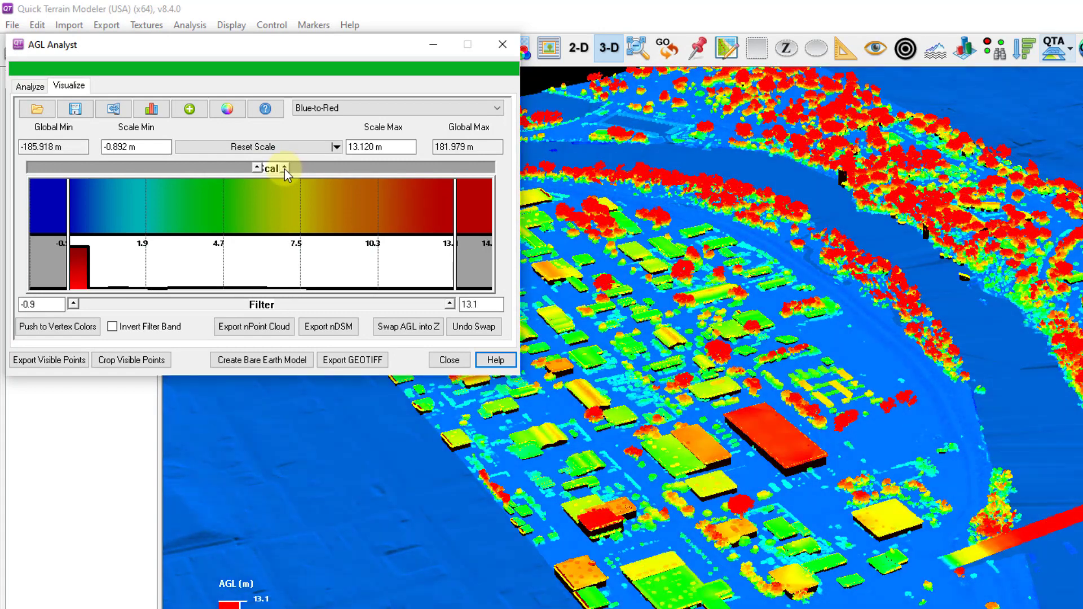
pyautogui.moveTo(452, 302); pyautogui.dragTo(357, 311)
pyautogui.moveTo(292, 73); pyautogui.dragTo(460, 98)
pyautogui.click(42, 201)
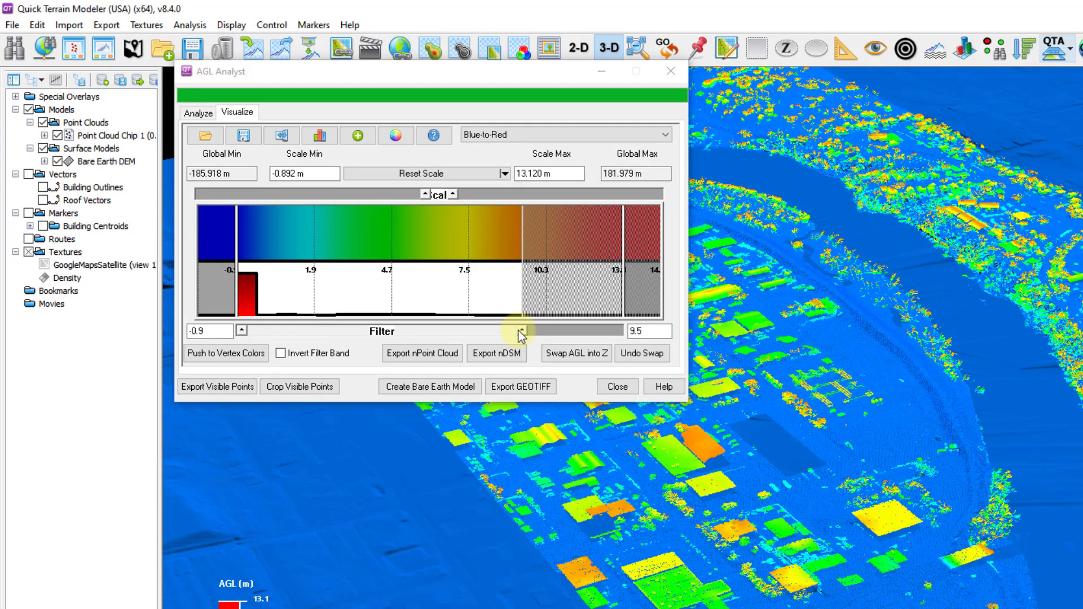
pyautogui.moveTo(518, 330); pyautogui.dragTo(628, 361)
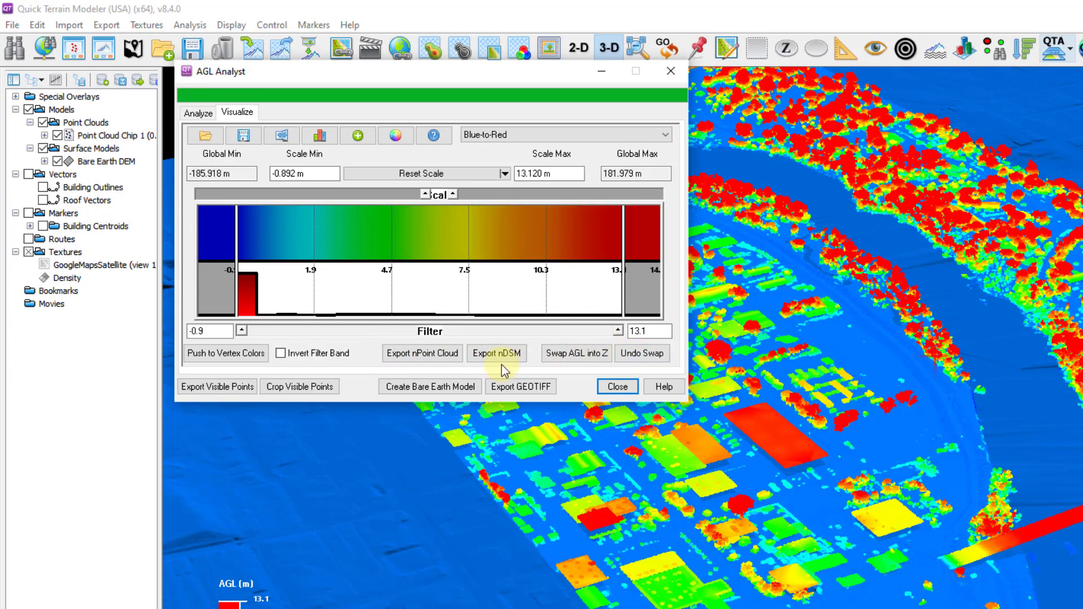
# Query a tall red point, check its 13.307 m AGL value, then close Point Query and AGL Analyst.
pyautogui.click(925, 357)
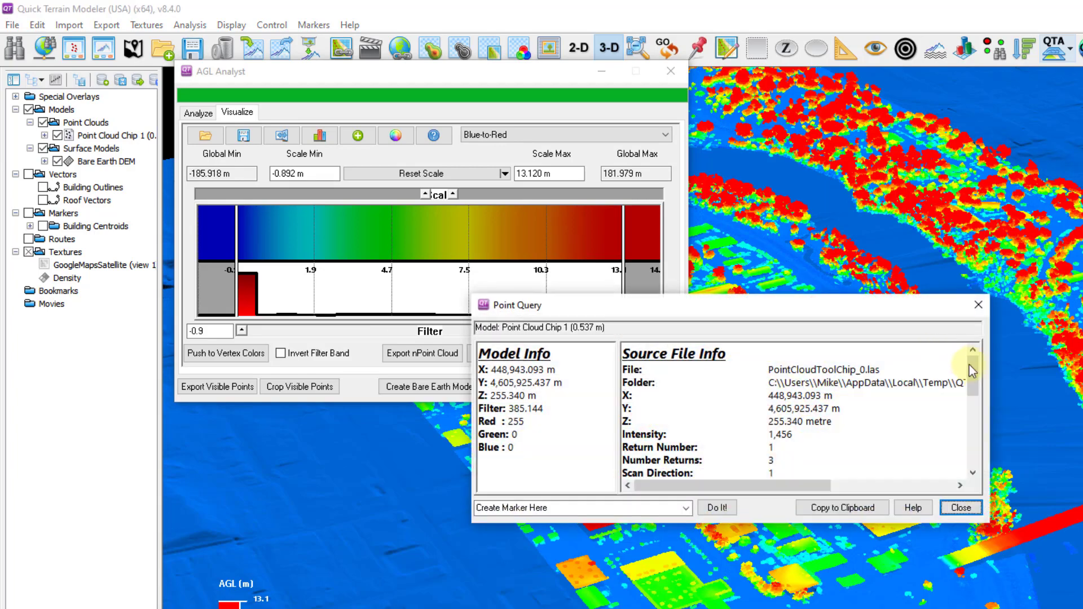
pyautogui.moveTo(970, 370); pyautogui.dragTo(973, 468)
pyautogui.moveTo(840, 456); pyautogui.dragTo(623, 459)
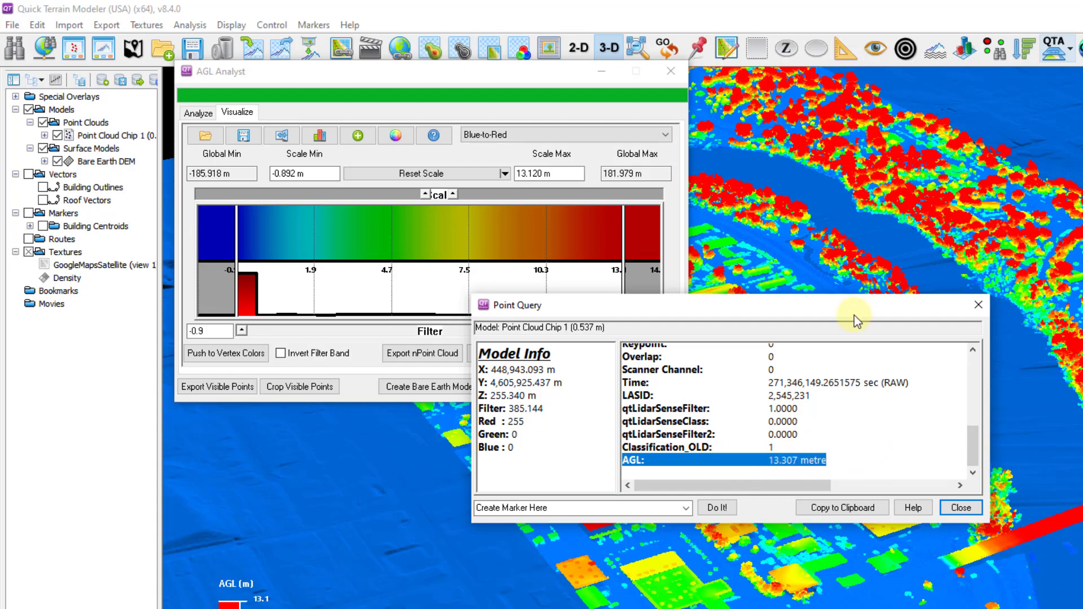
pyautogui.moveTo(853, 308); pyautogui.dragTo(855, 361)
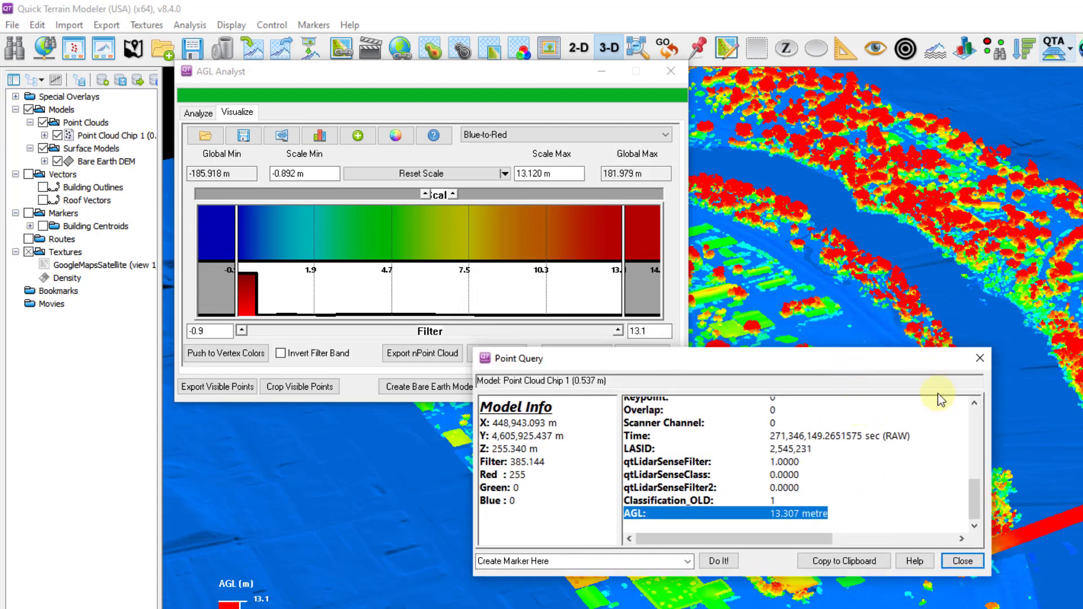
pyautogui.click(982, 360)
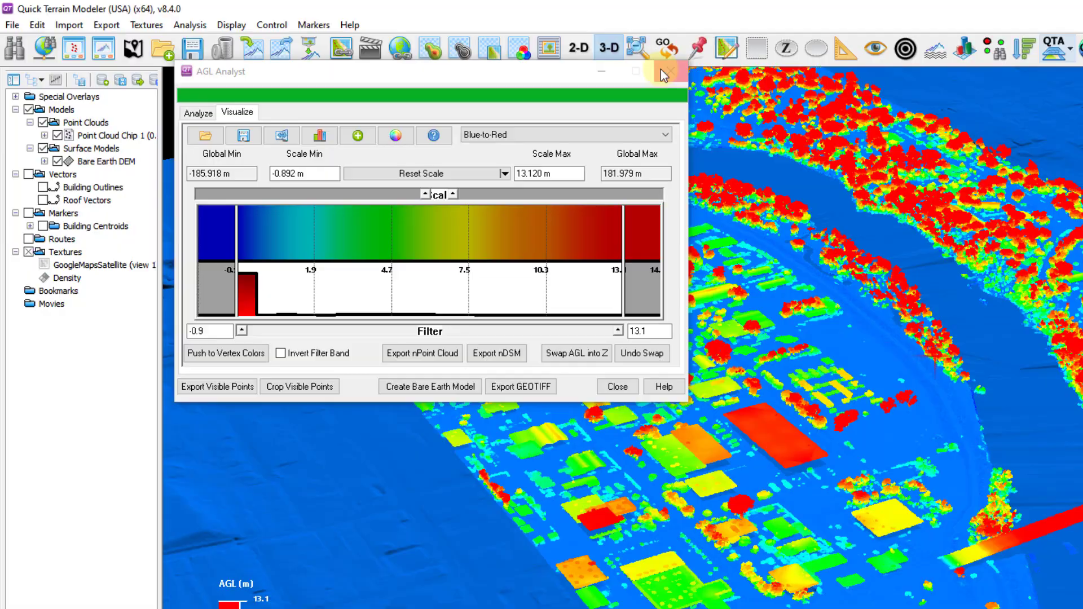
pyautogui.click(669, 70)
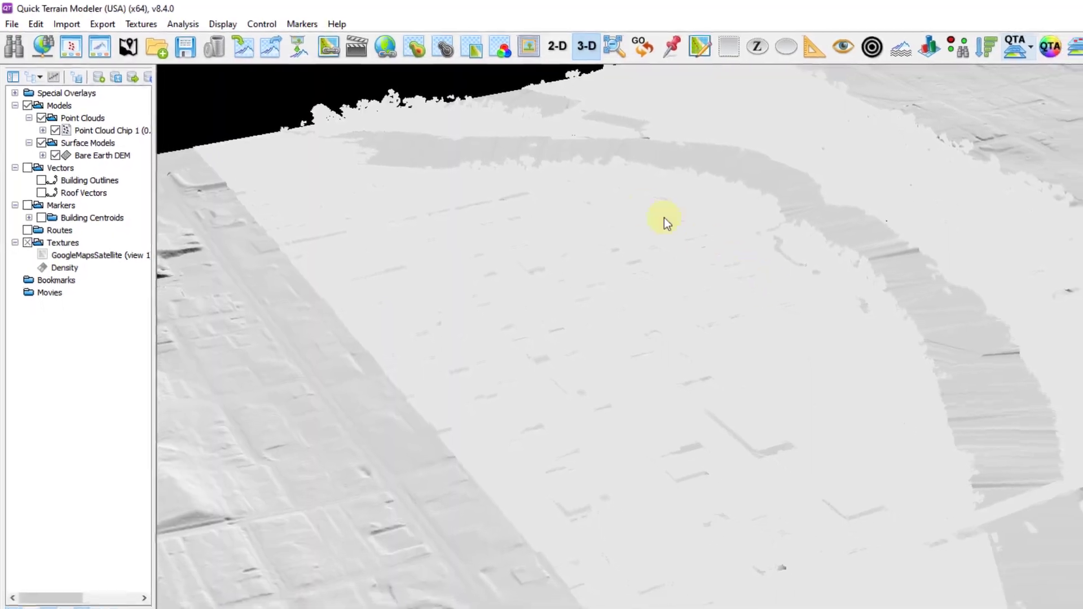
# Draw a 446.716 m mensuration line along the riverbank trees.
pyautogui.click(416, 46)
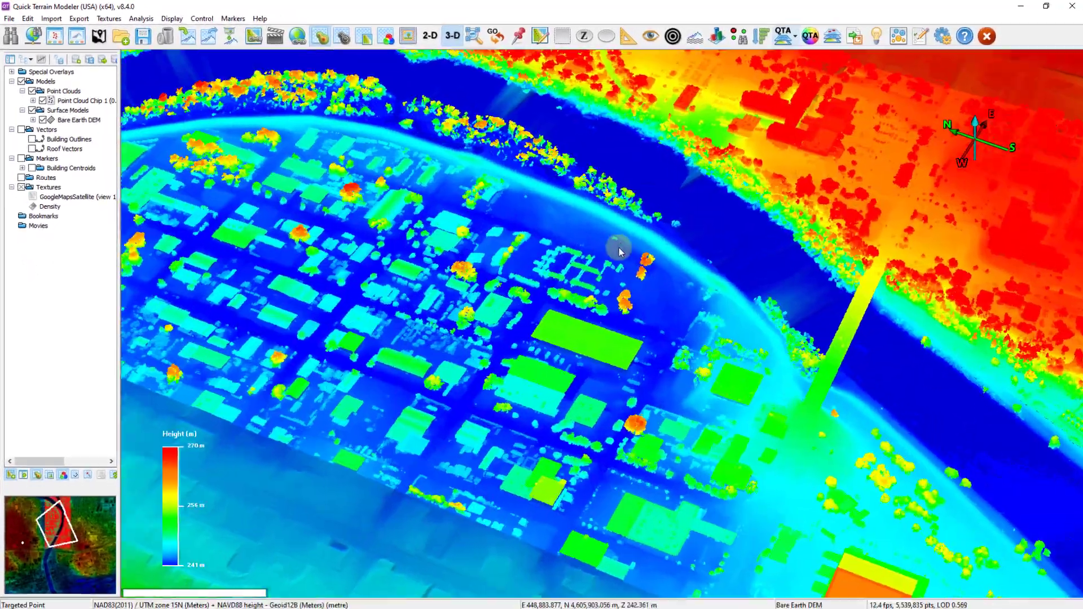
pyautogui.scroll(10, 618, 251)
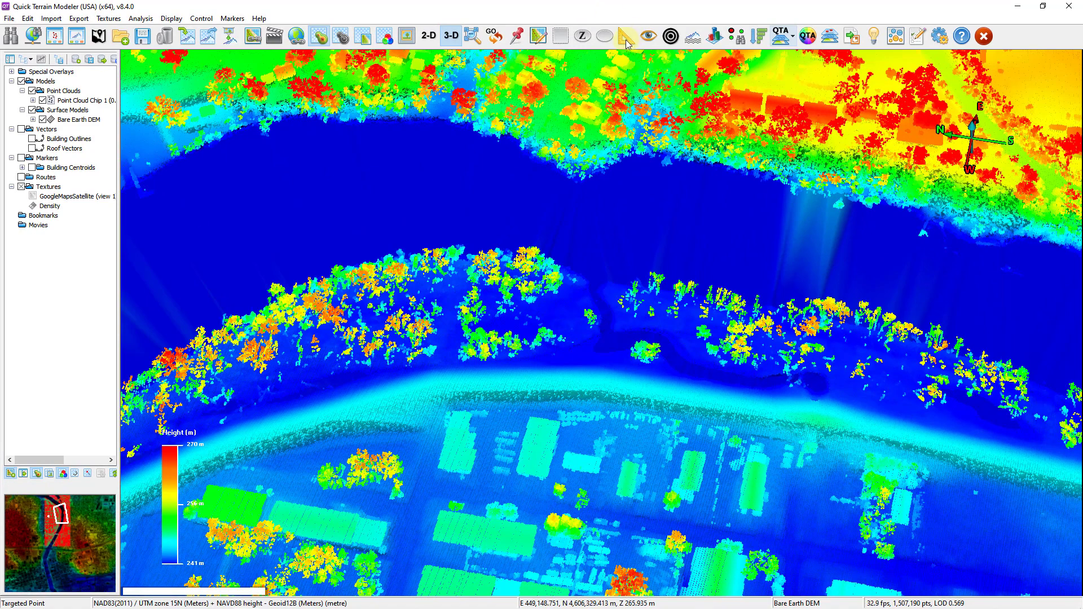
pyautogui.click(627, 37)
pyautogui.click(210, 348)
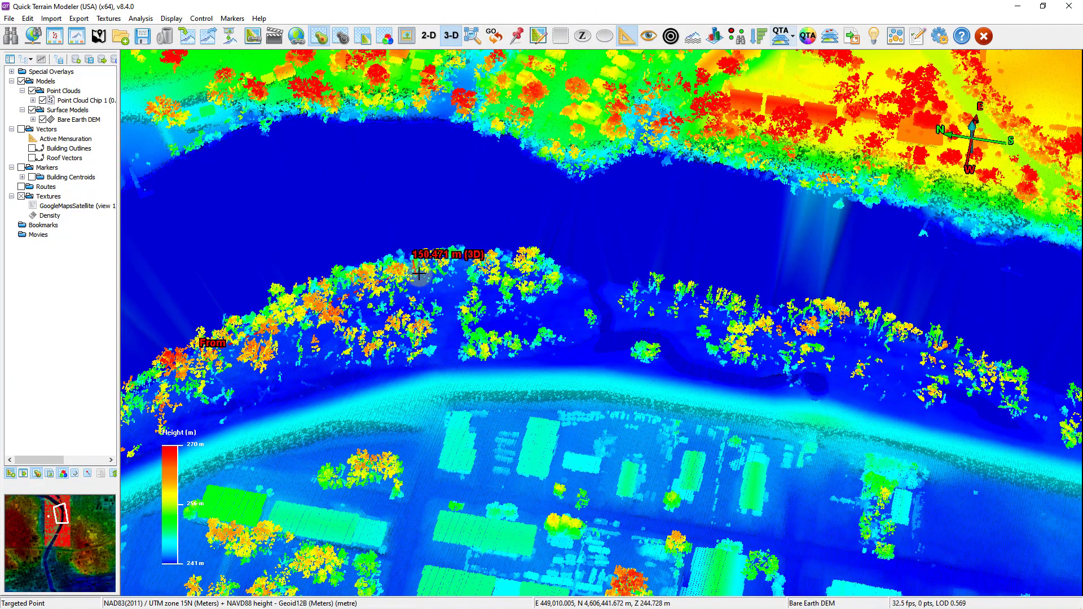
pyautogui.rightClick(844, 337)
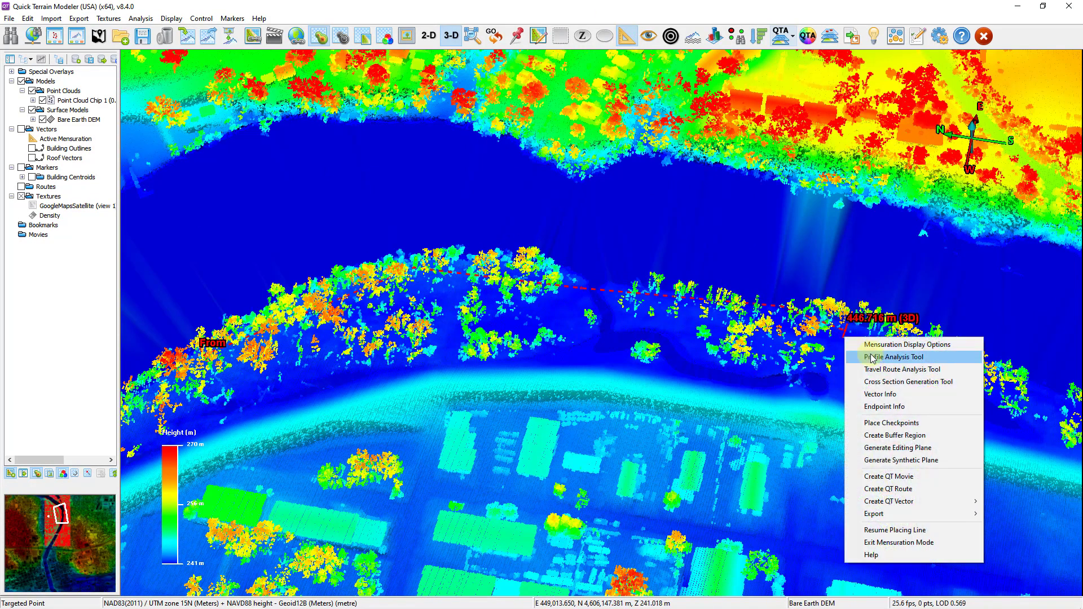
# In the line's elevation profile, measure a 22.543 m tree height and mask the 3D view to the strip.
pyautogui.click(872, 358)
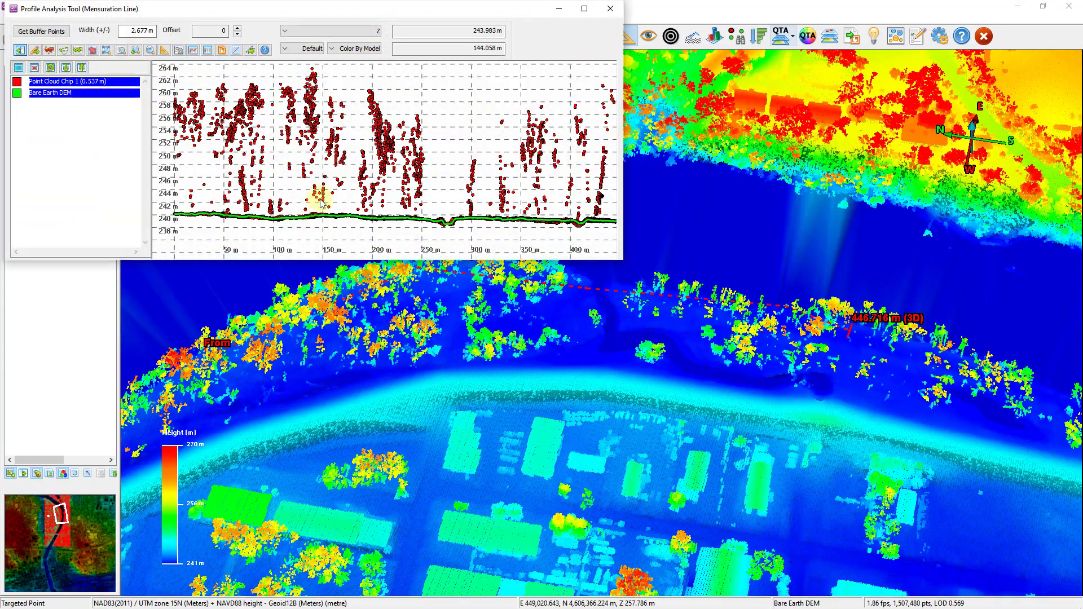
pyautogui.click(164, 50)
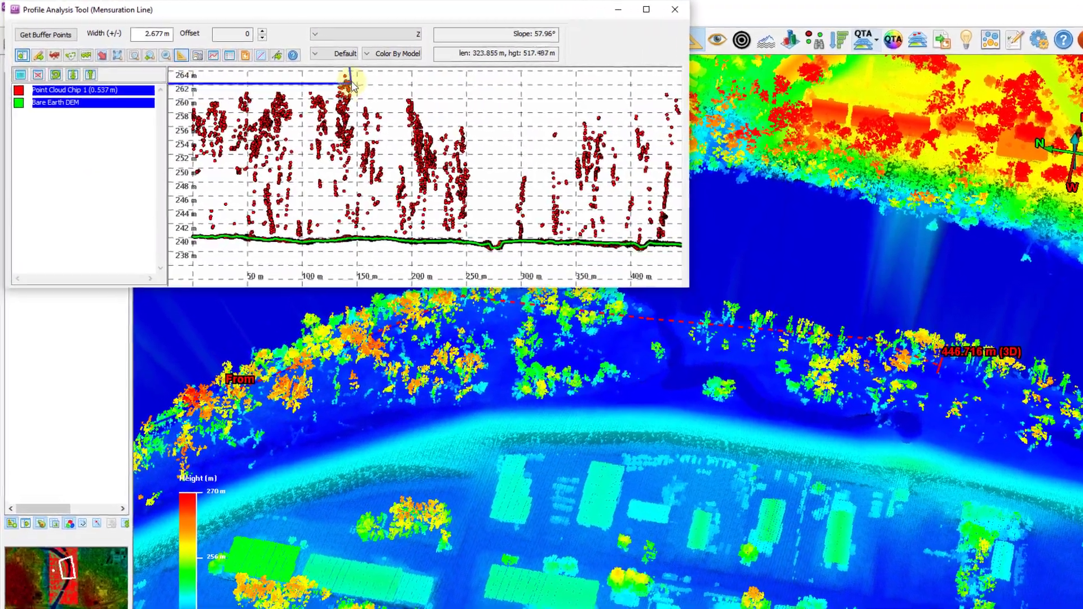
pyautogui.moveTo(314, 69); pyautogui.dragTo(313, 128)
pyautogui.moveTo(380, 193); pyautogui.dragTo(380, 251)
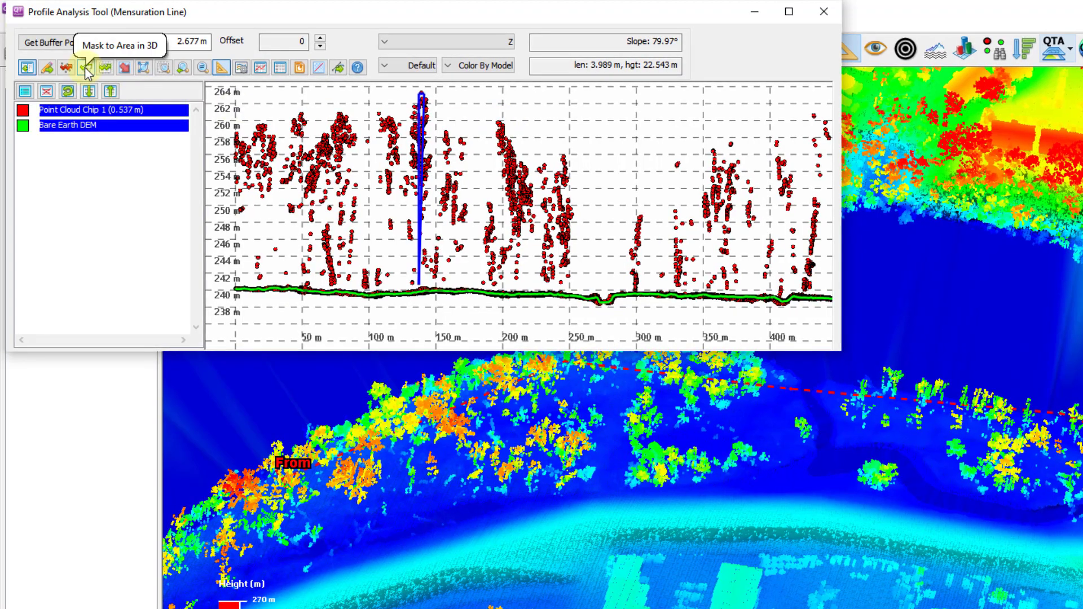
pyautogui.click(86, 69)
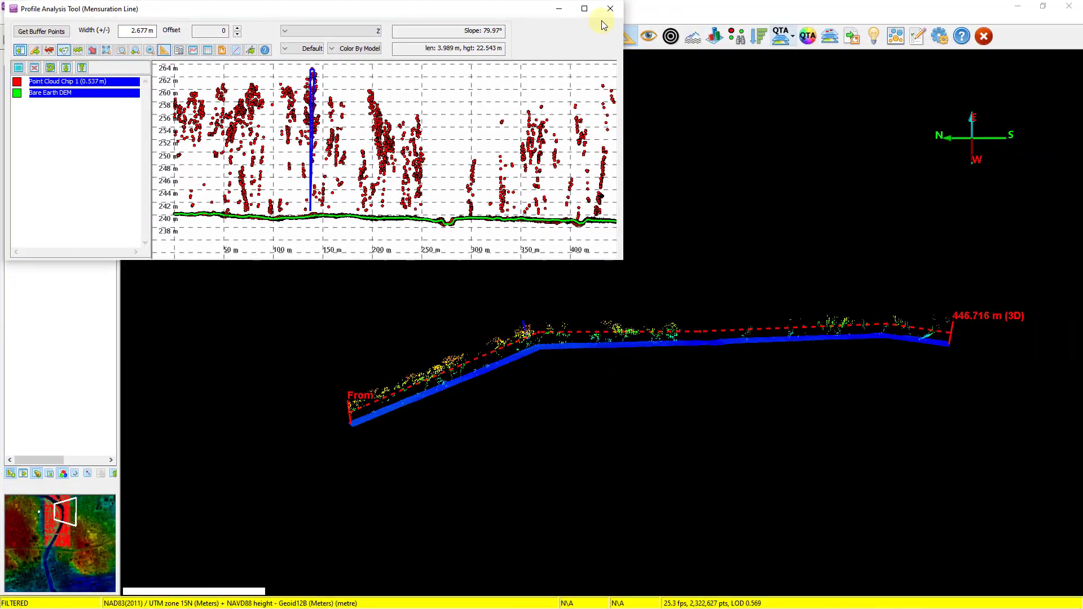
pyautogui.click(609, 9)
# Drop a 19.77 m height line on the first riverbank tree, measured Bottom Up.
pyautogui.moveTo(682, 342); pyautogui.dragTo(570, 379)
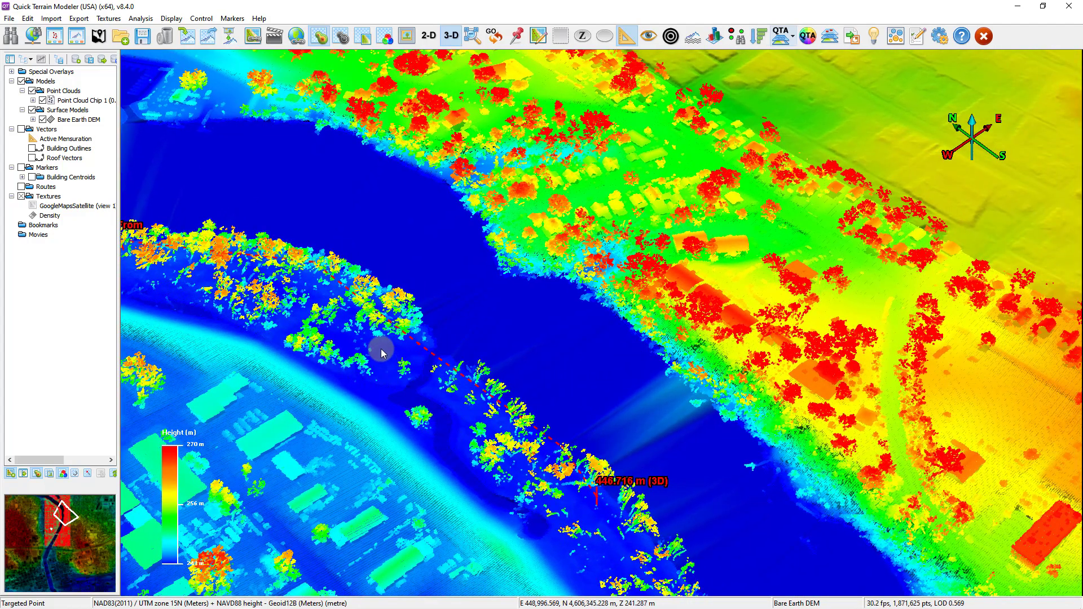
pyautogui.keyDown('shift'); pyautogui.rightClick(396, 304); pyautogui.keyUp('shift')
pyautogui.moveTo(397, 308); pyautogui.dragTo(562, 309)
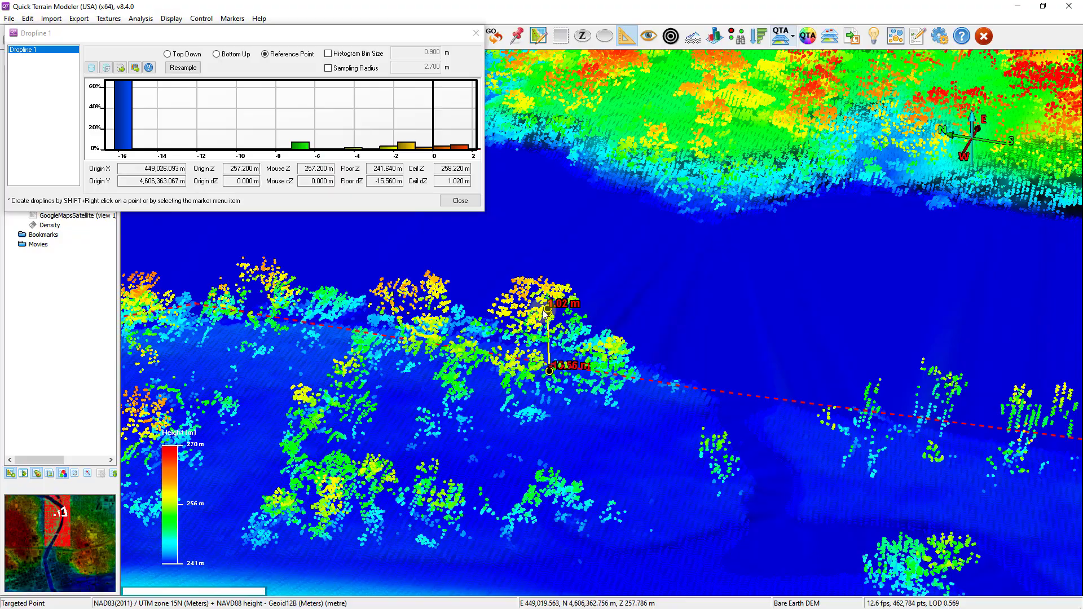
pyautogui.moveTo(520, 319); pyautogui.dragTo(512, 320)
pyautogui.click(229, 53)
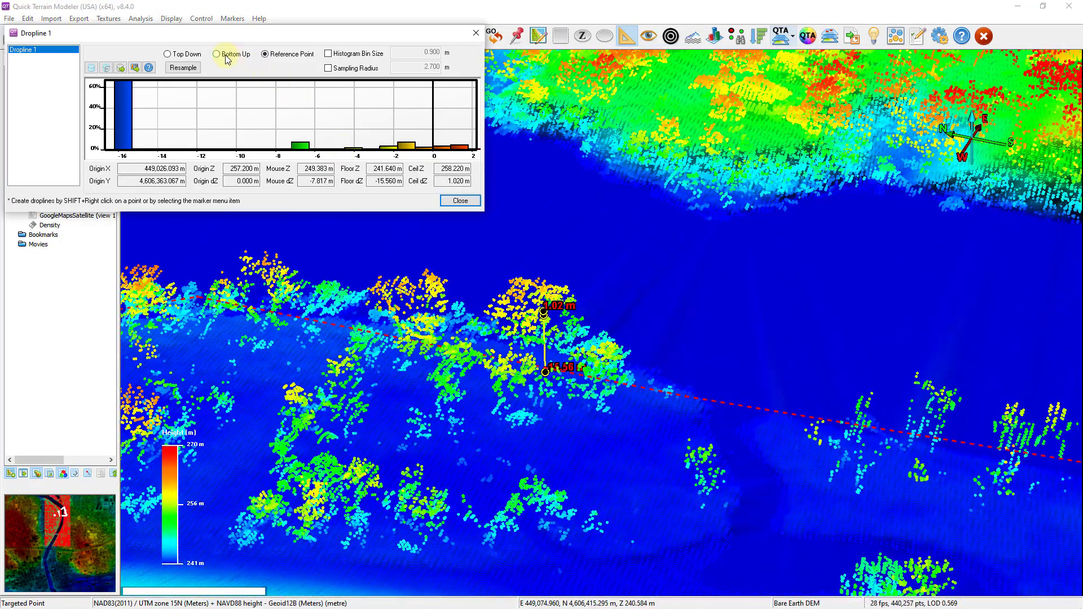
# Add droplines on three more trees reading 19.49, 16.58 and 15.71 m.
pyautogui.keyDown('shift'); pyautogui.rightClick(598, 353); pyautogui.keyUp('shift')
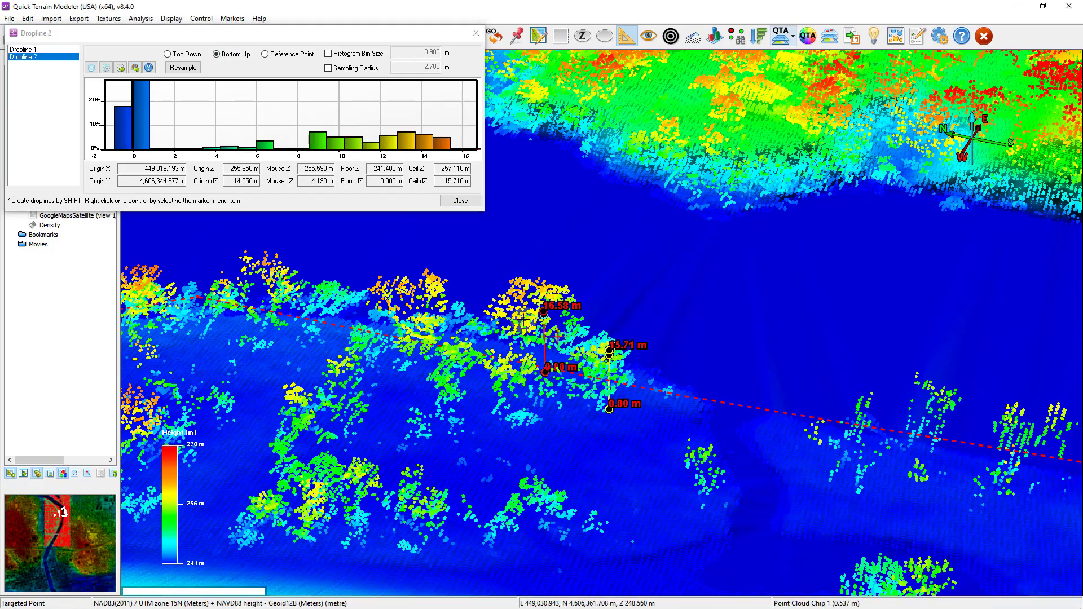
pyautogui.keyDown('shift'); pyautogui.rightClick(432, 285); pyautogui.keyUp('shift')
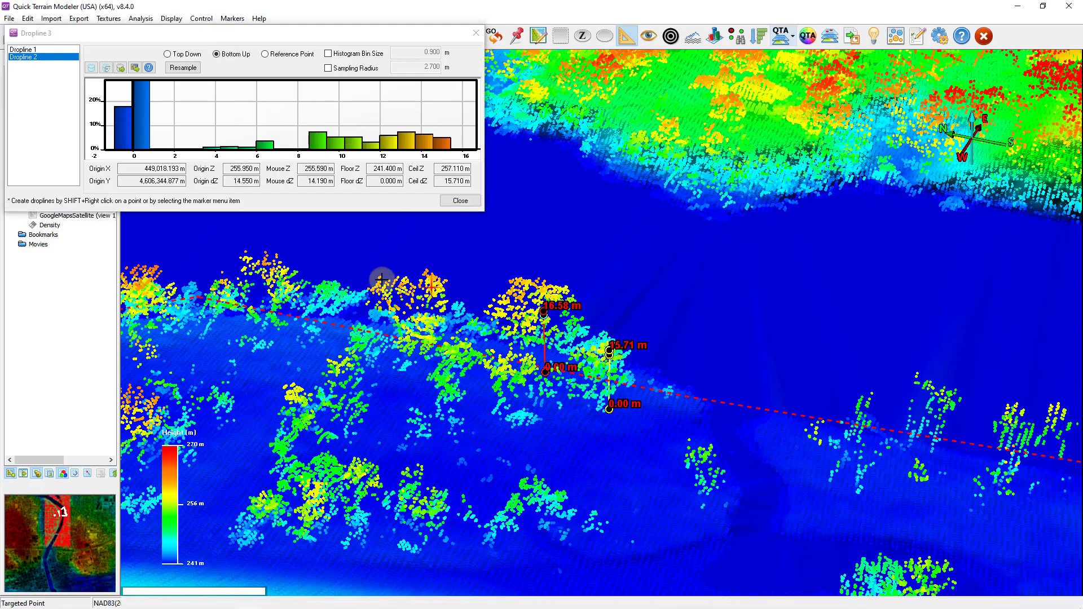
pyautogui.keyDown('shift'); pyautogui.rightClick(271, 262); pyautogui.keyUp('shift')
pyautogui.moveTo(290, 350); pyautogui.dragTo(392, 338)
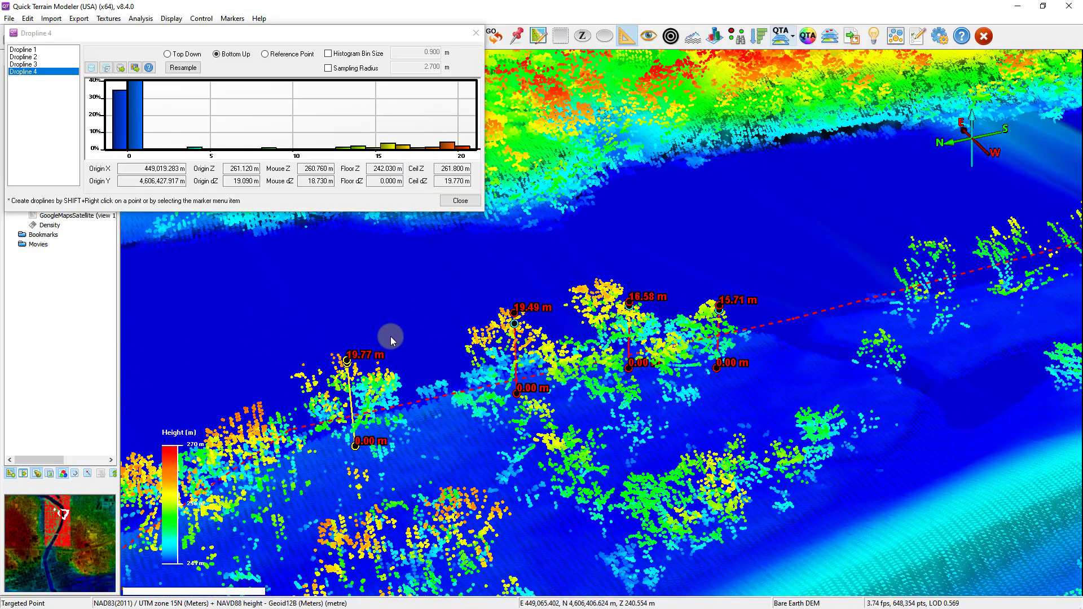
pyautogui.click(473, 34)
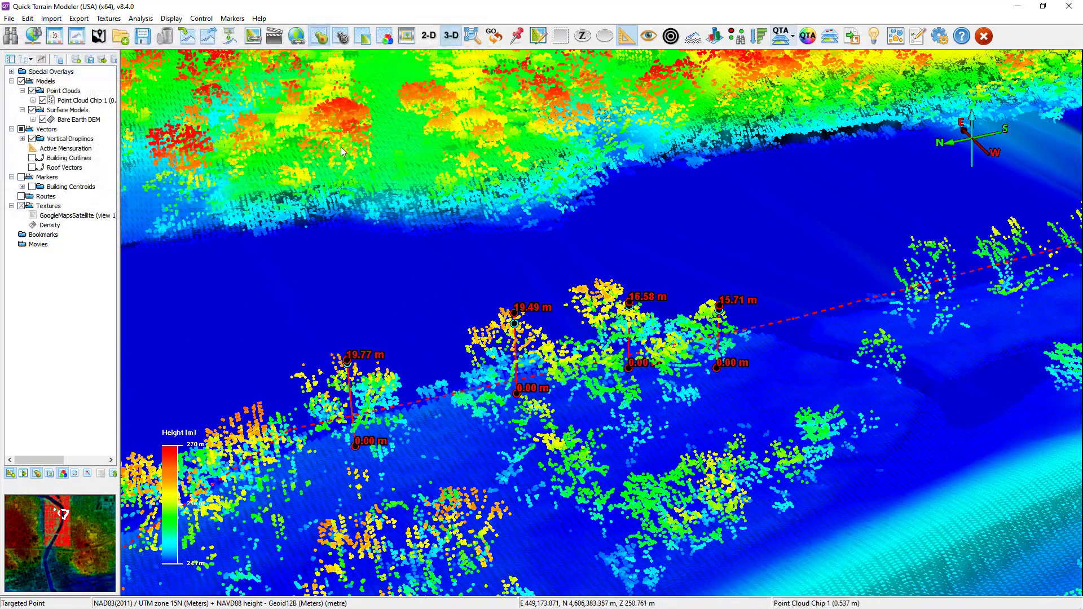
pyautogui.moveTo(336, 153); pyautogui.dragTo(473, 286, button='right')
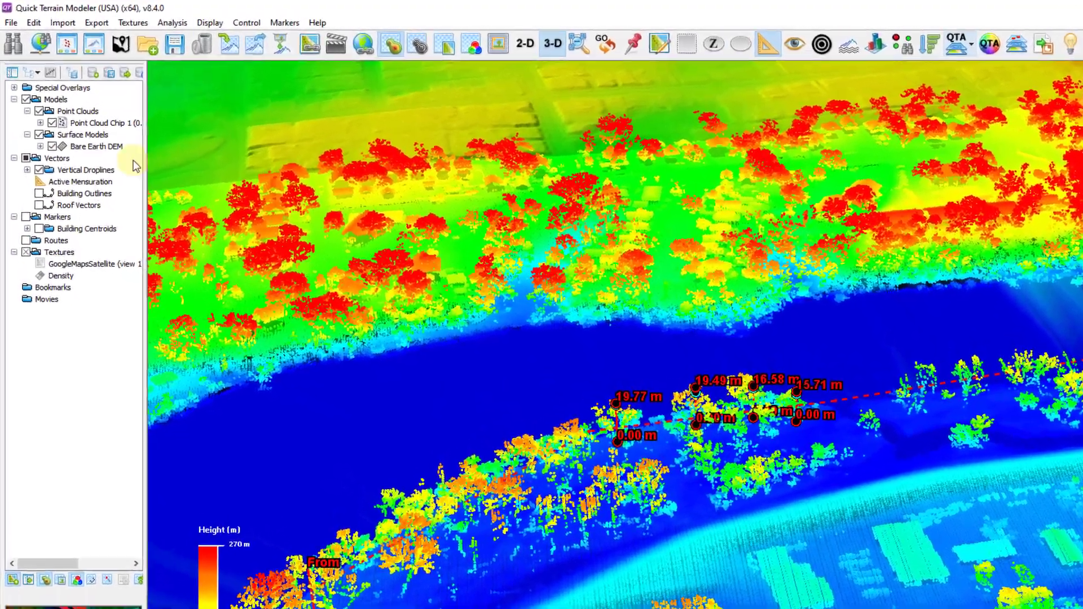
pyautogui.click(96, 123)
pyautogui.rightClick(94, 123)
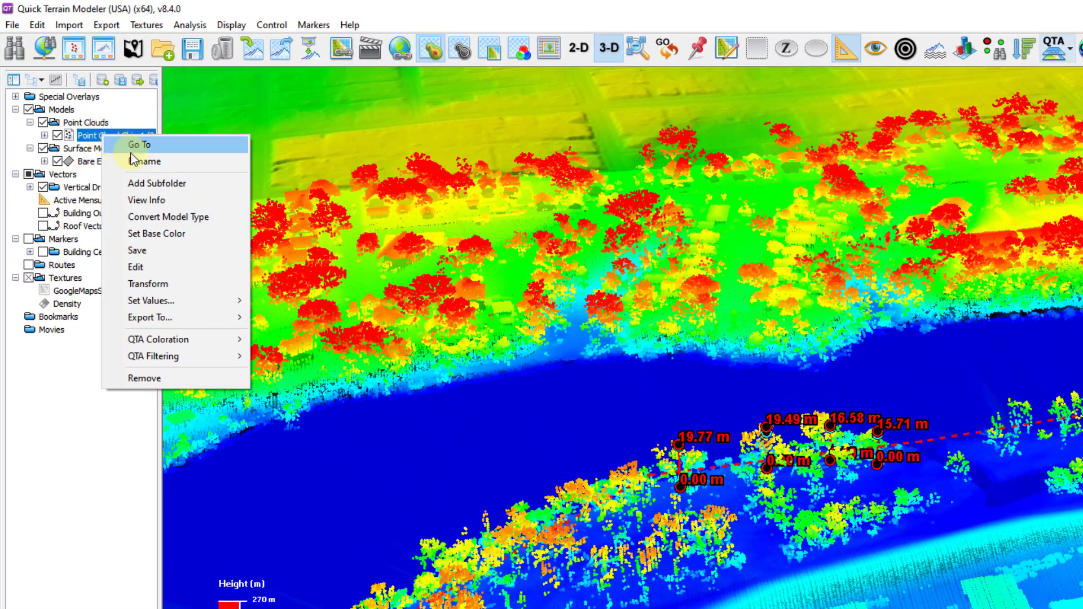
pyautogui.moveTo(205, 316)
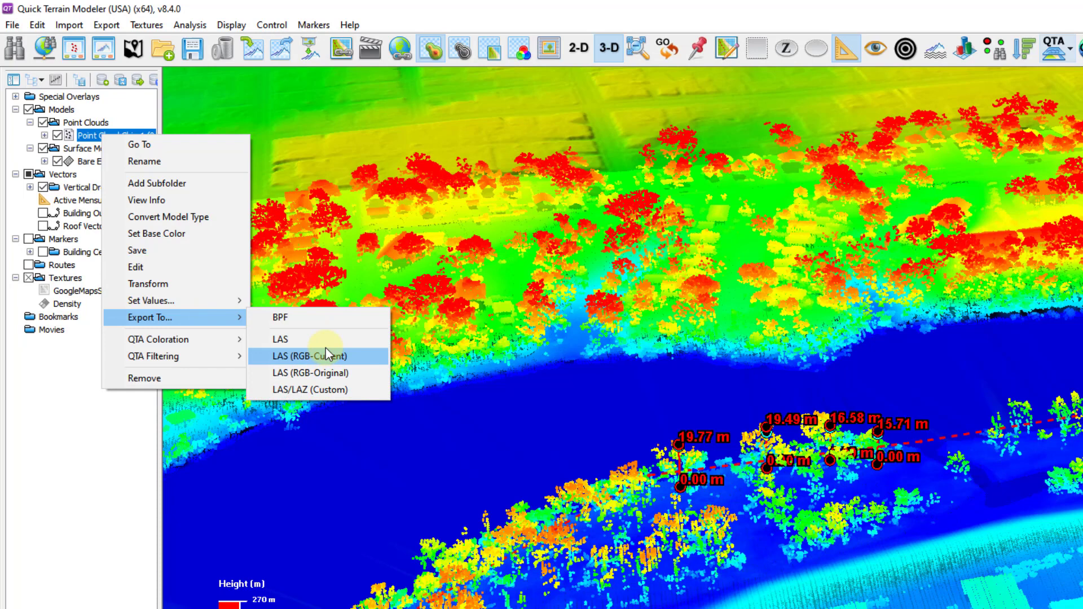
pyautogui.click(345, 243)
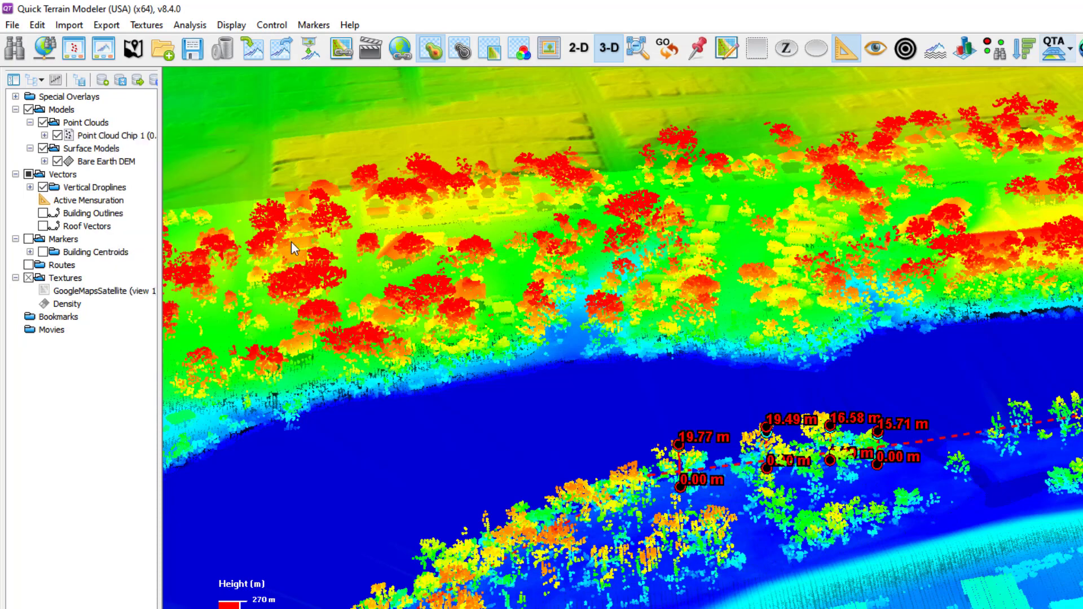
pyautogui.click(105, 162)
pyautogui.rightClick(106, 161)
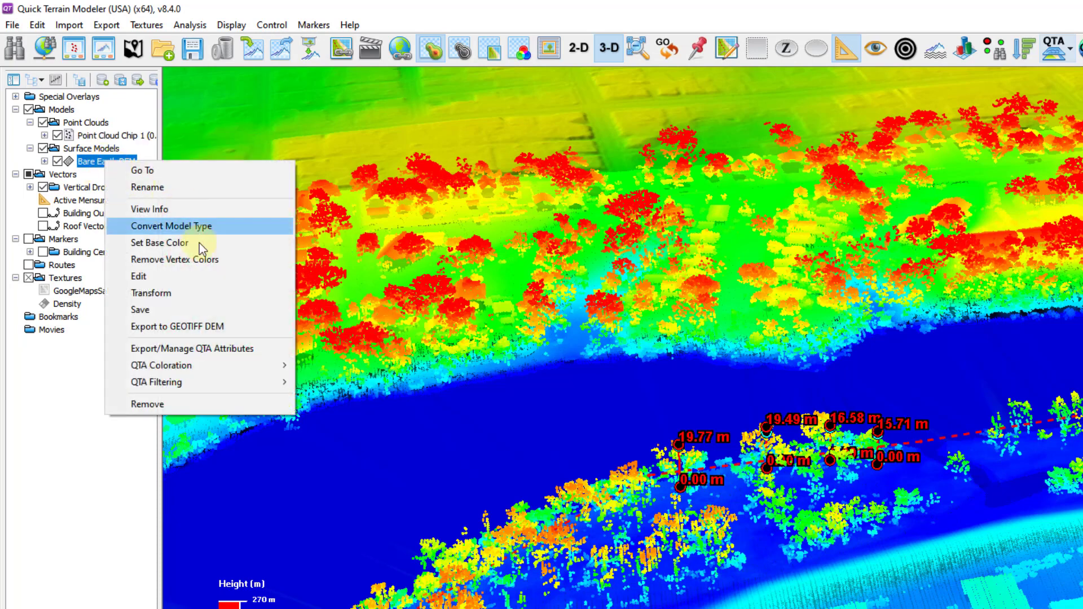
pyautogui.click(342, 325)
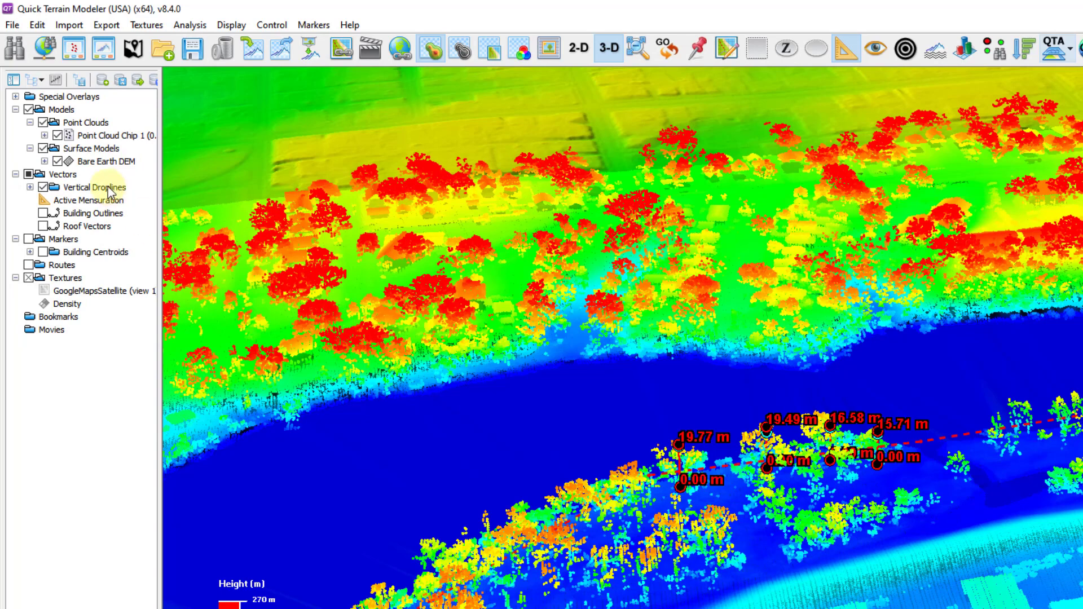
pyautogui.click(93, 213)
pyautogui.rightClick(102, 215)
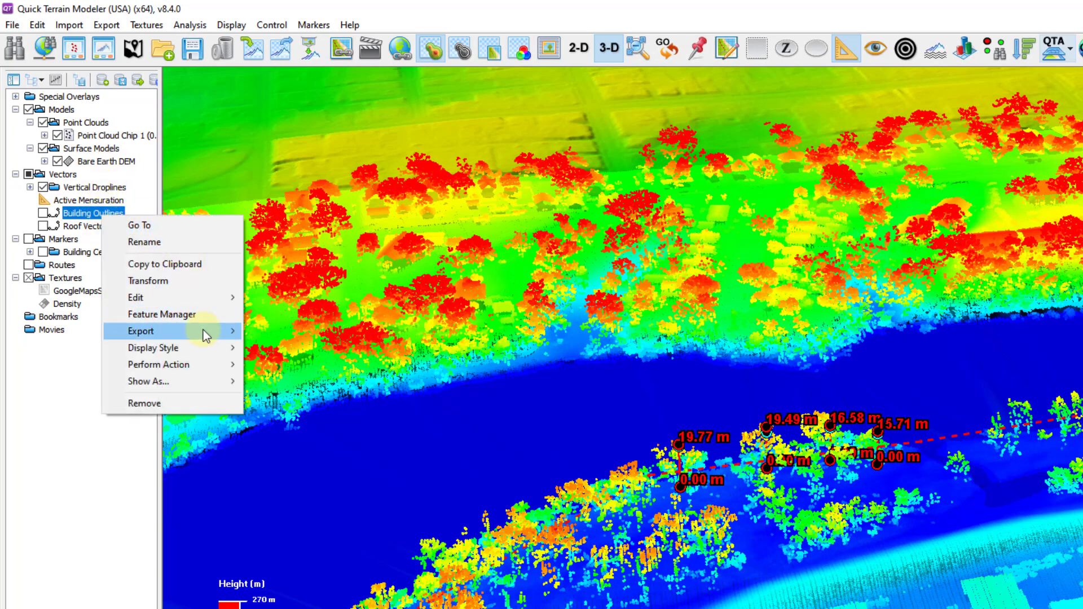
pyautogui.moveTo(203, 330)
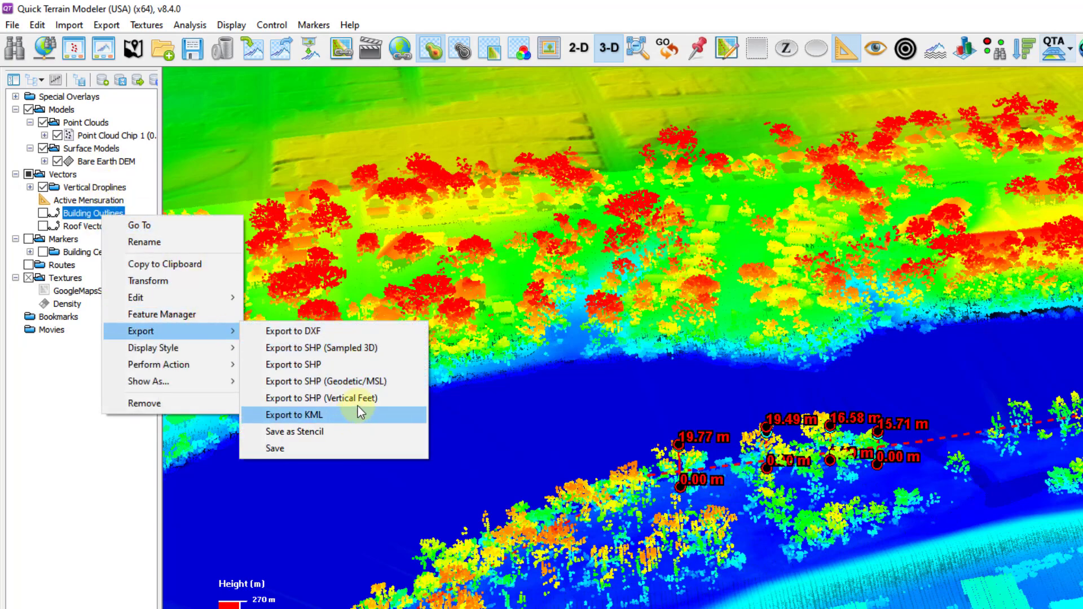
pyautogui.click(397, 276)
pyautogui.rightClick(88, 254)
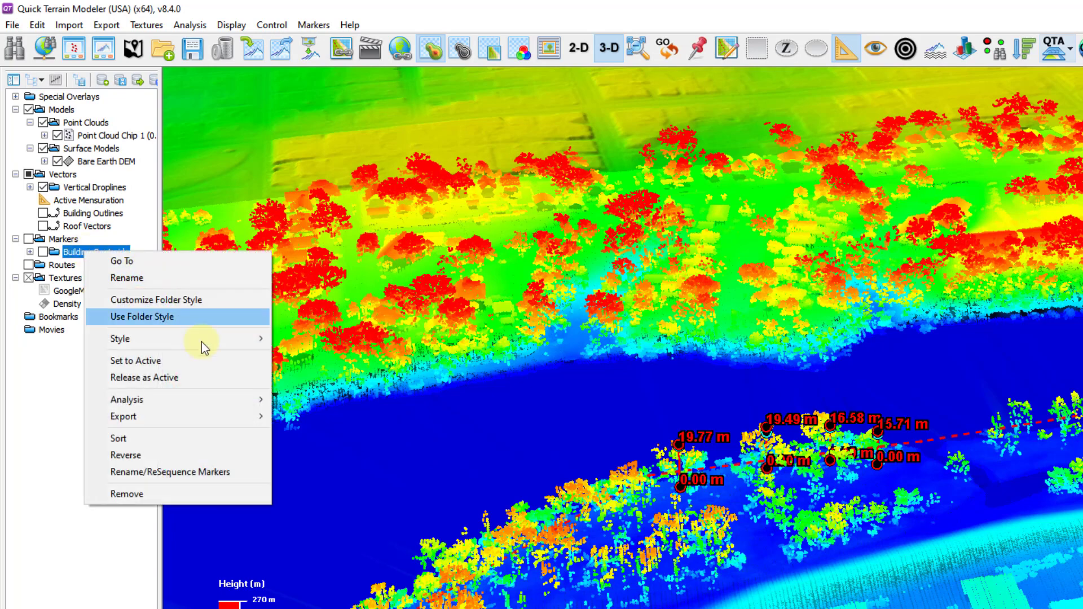
pyautogui.moveTo(217, 417)
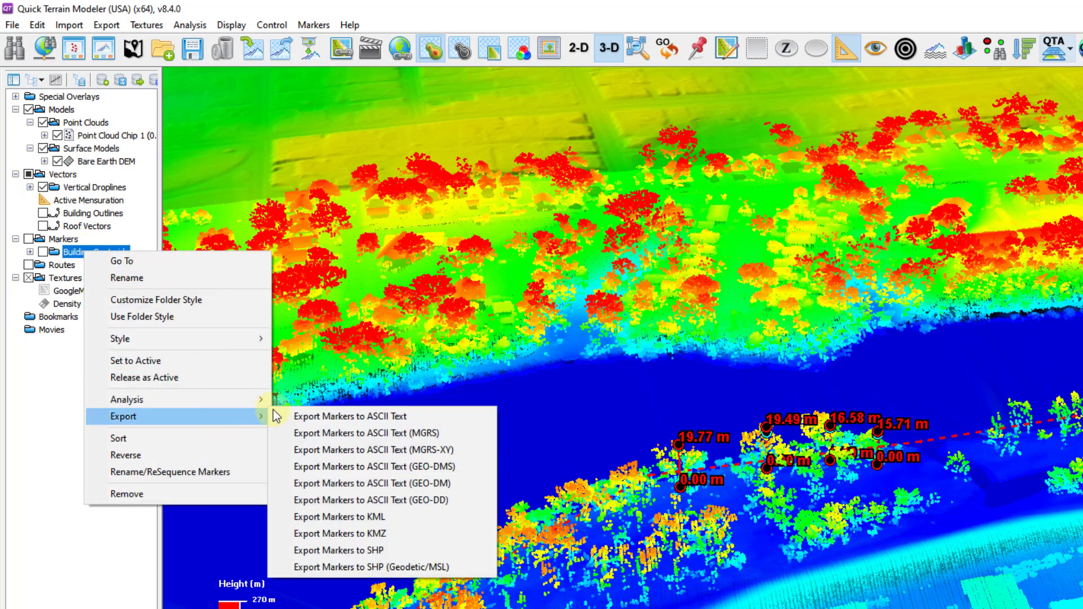
pyautogui.click(347, 350)
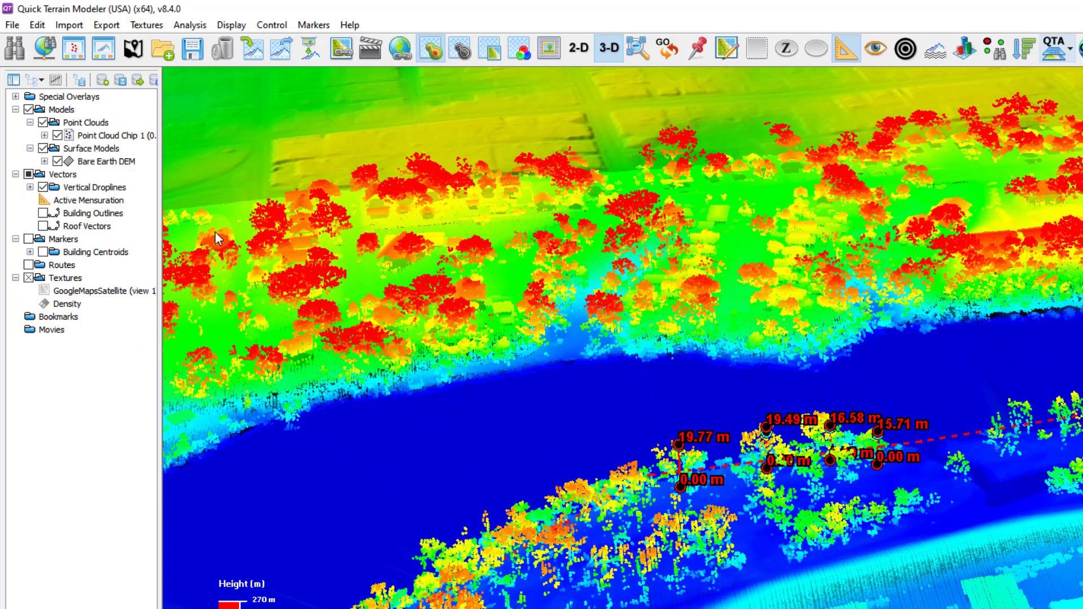